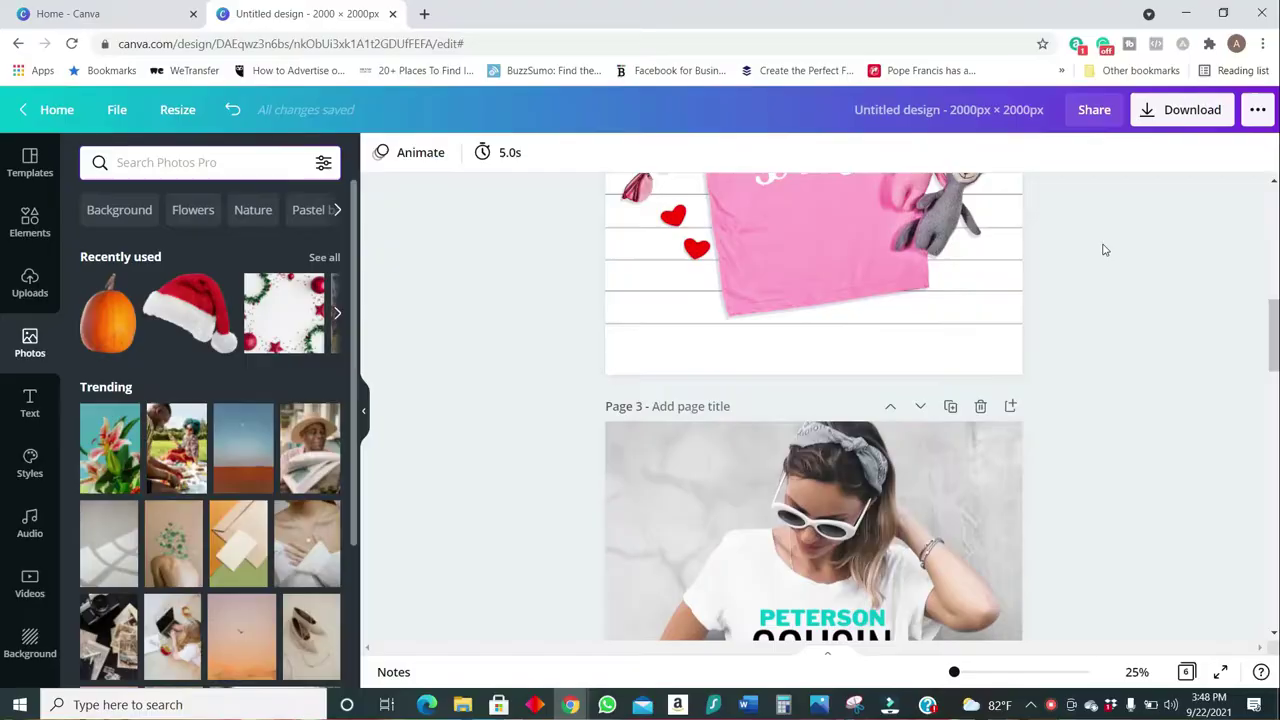
Scroll through the mockup pages, then leave the editor for the Canva home page.
scroll(1100, 246, "down", 6)
scroll(1104, 250, "down", 6)
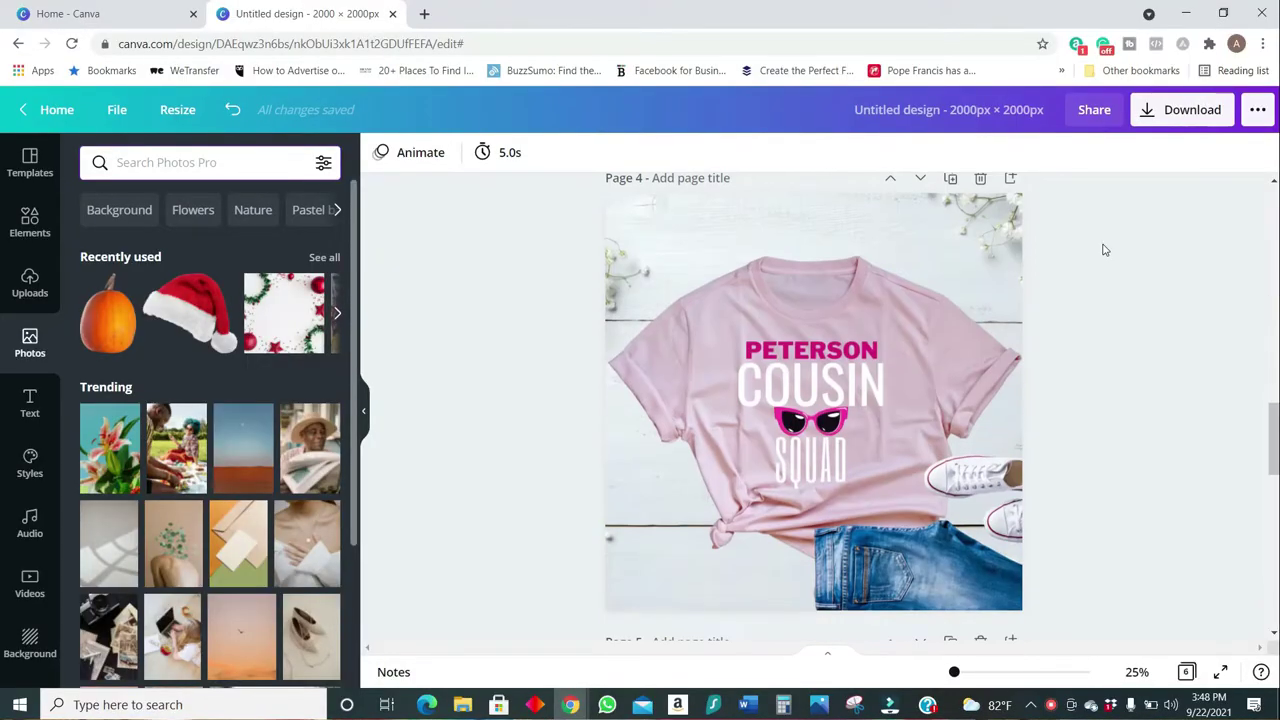
scroll(1104, 250, "down", 3)
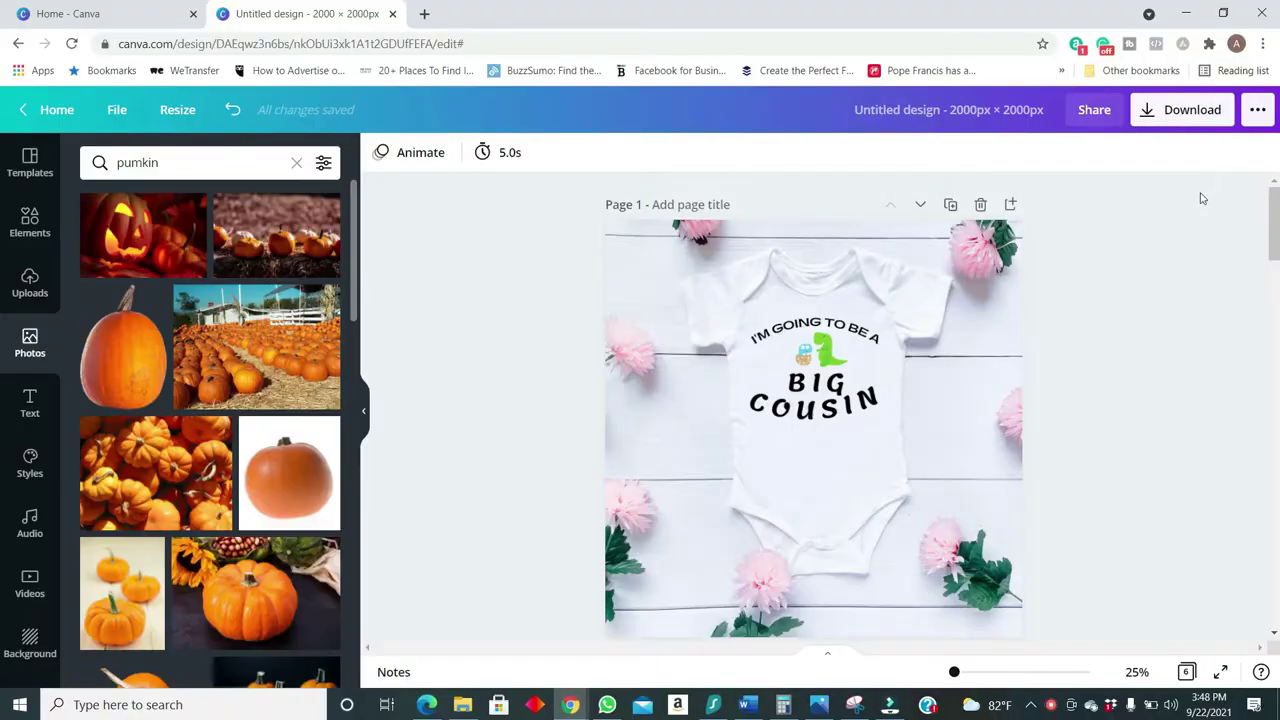
left_click(296, 162)
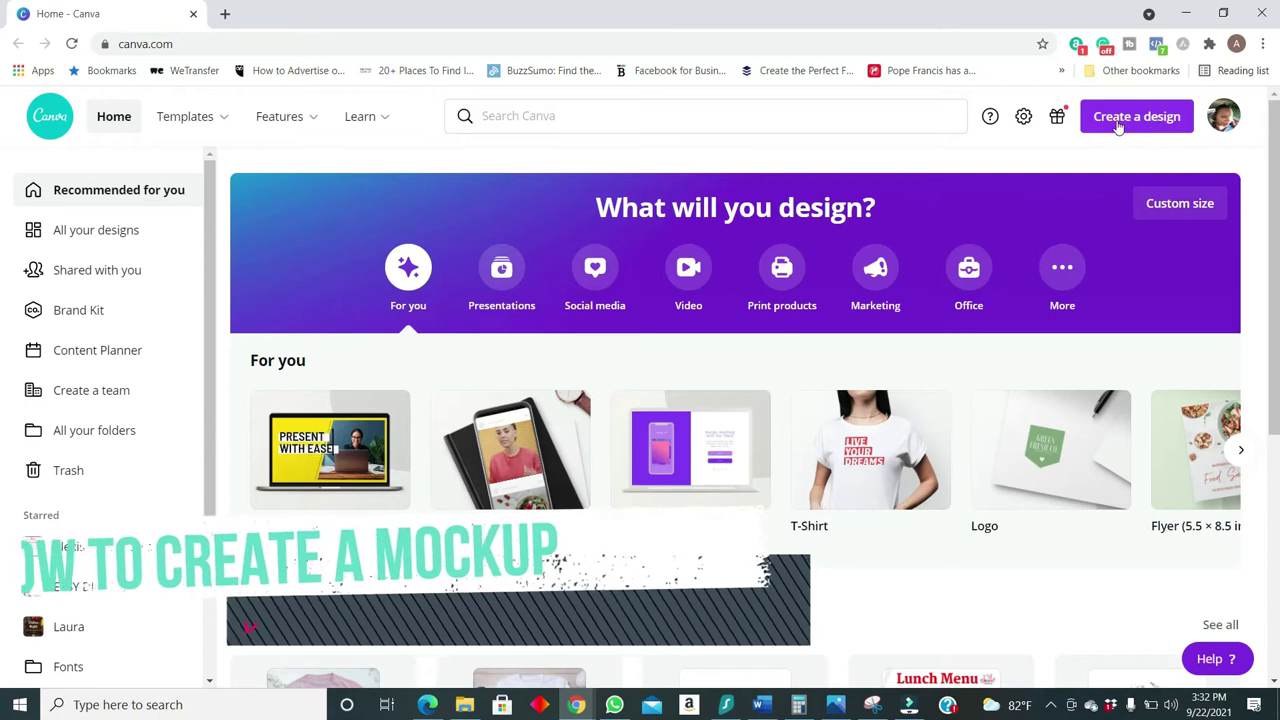
Create a new custom-size design of 2000 × 2000 px.
left_click(1135, 123)
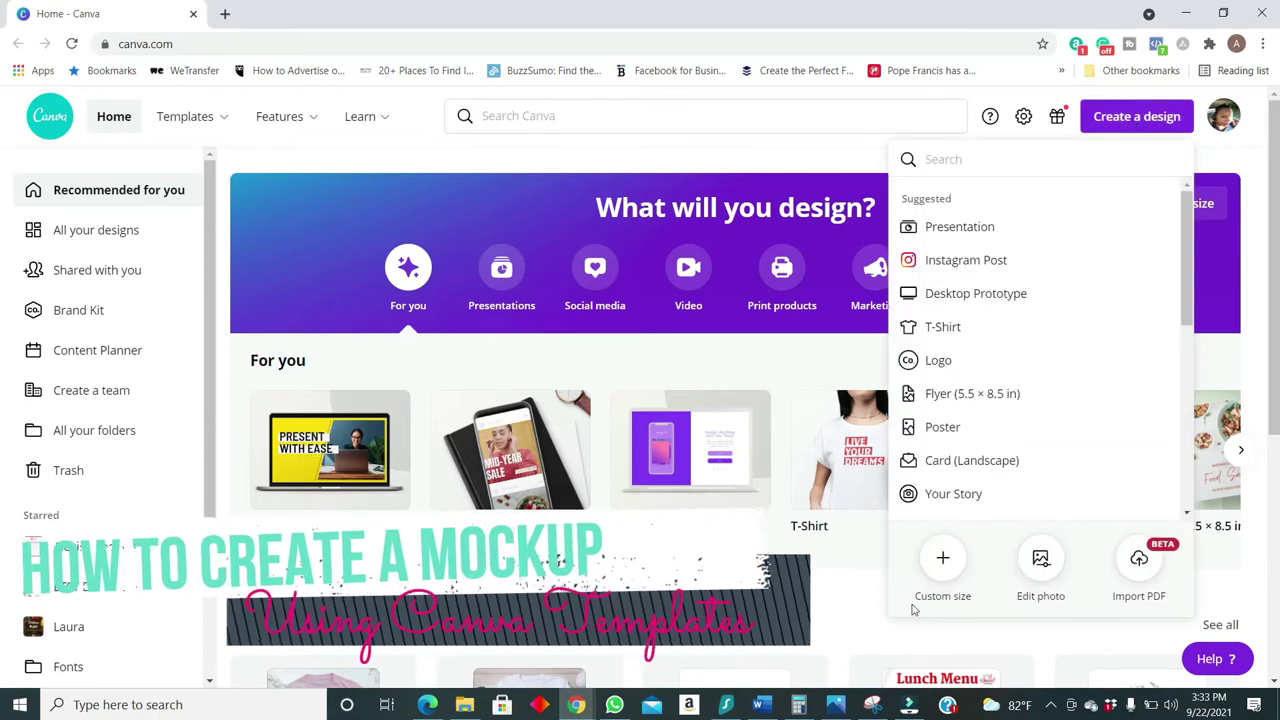
left_click(943, 562)
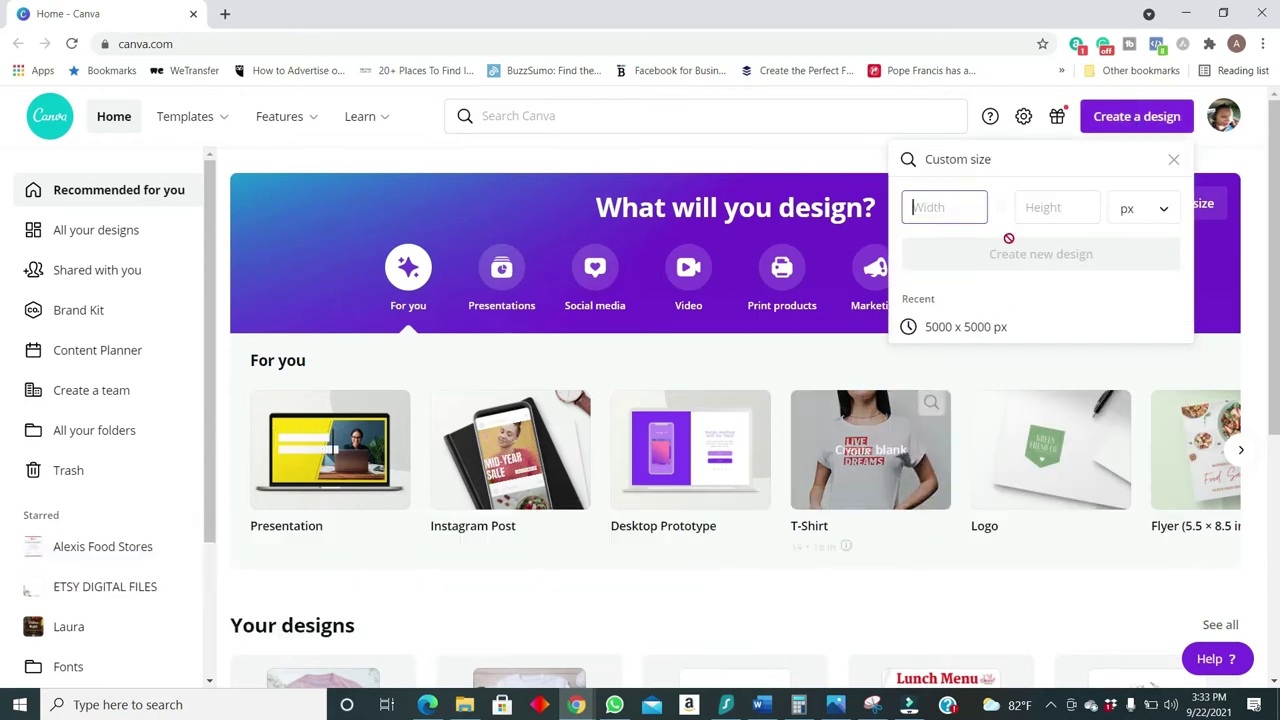
type("2")
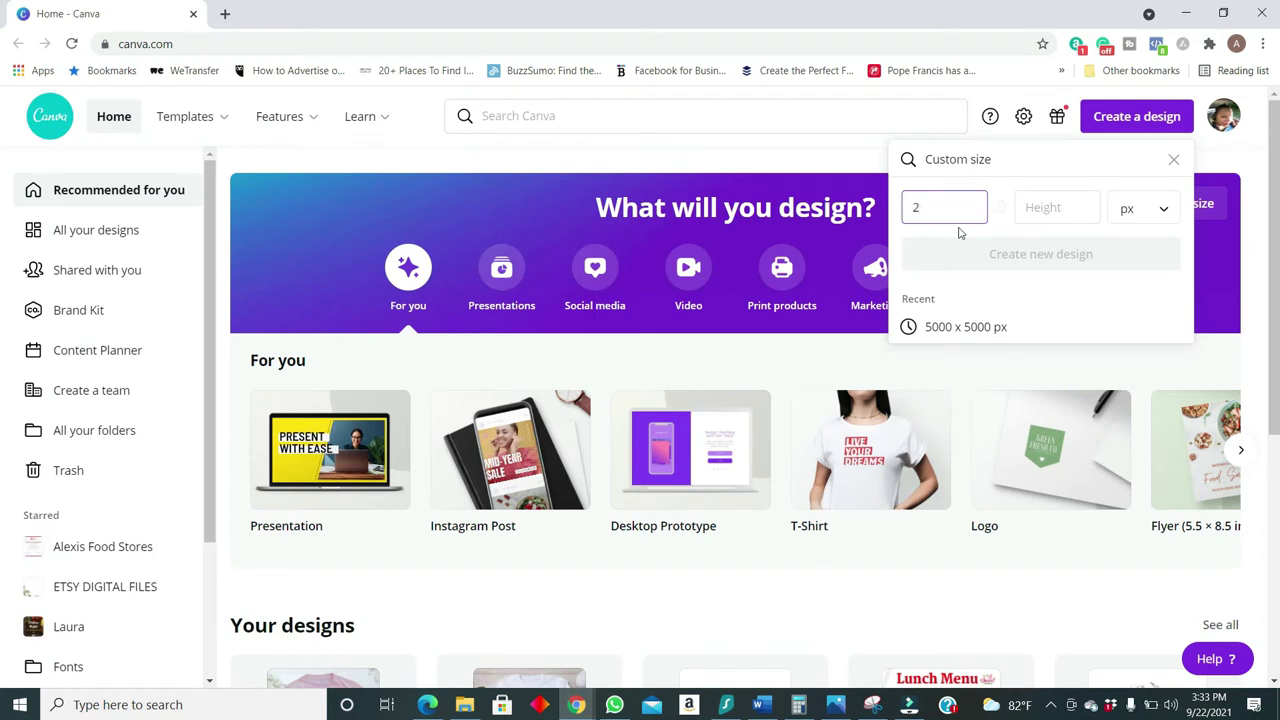
type("000")
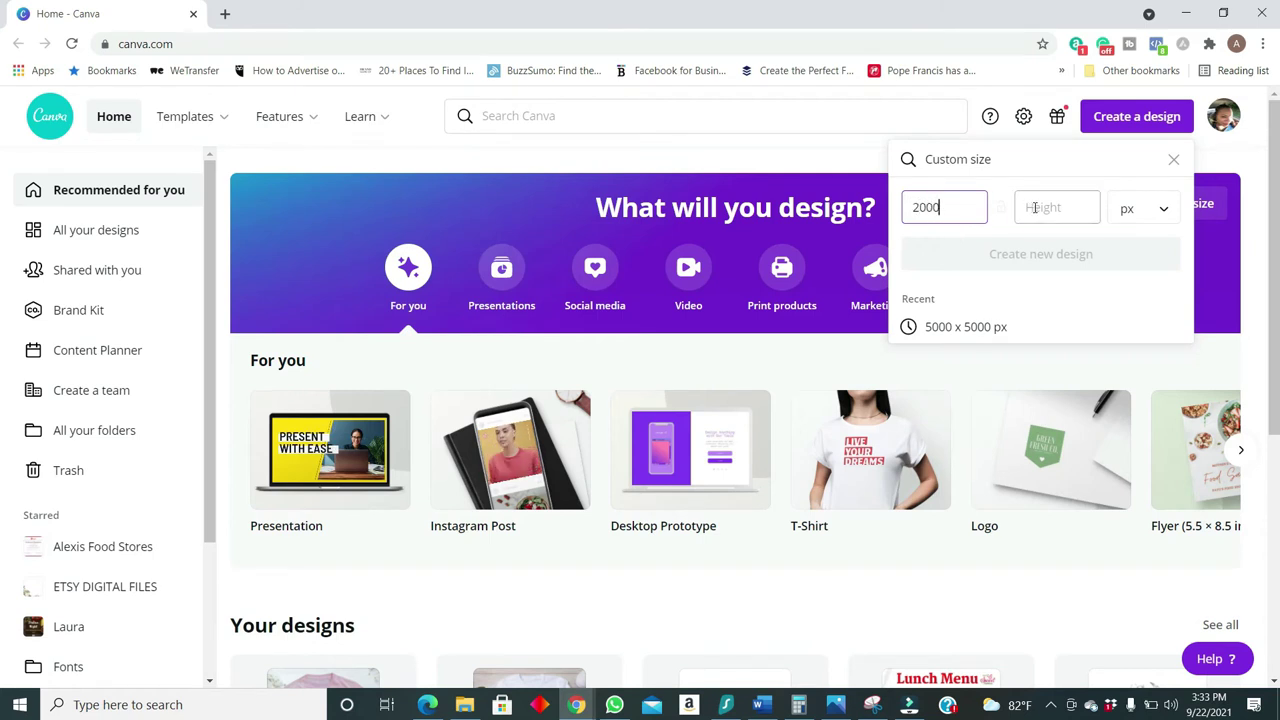
left_click(1037, 207)
type("2000")
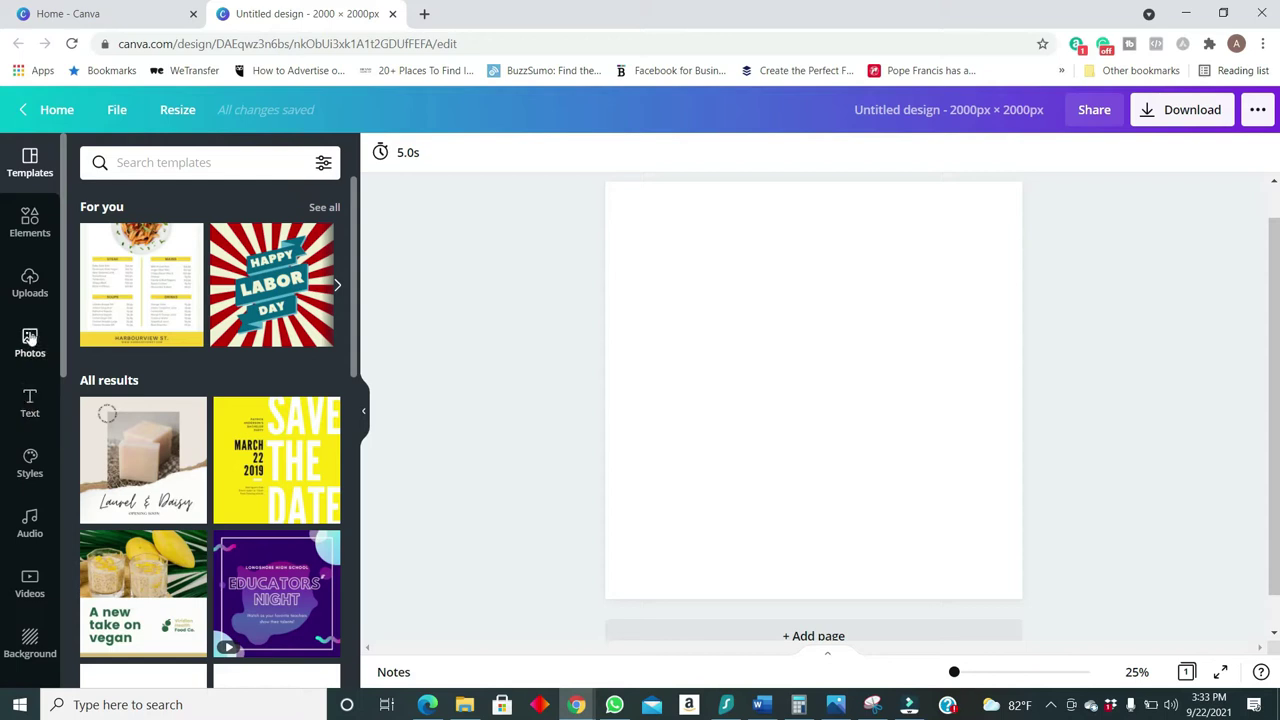
Search the Photos library for 'tshirt mockup flat lay'.
left_click(30, 343)
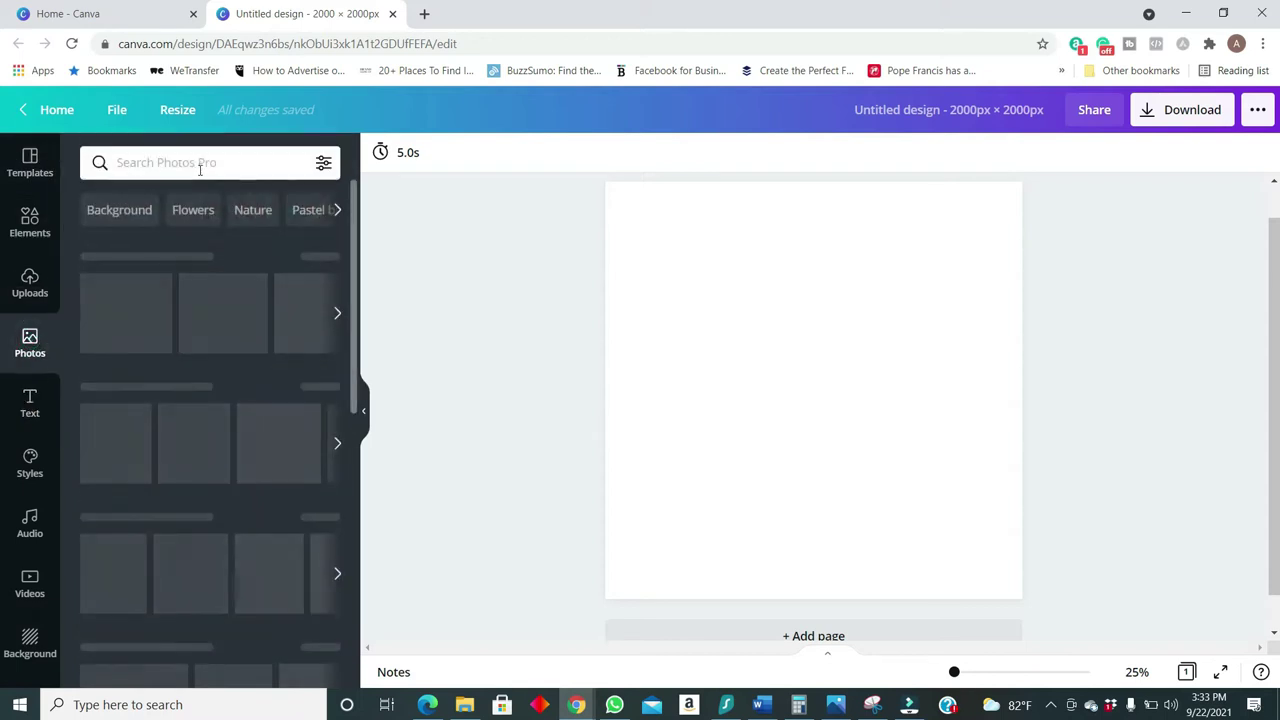
left_click(205, 163)
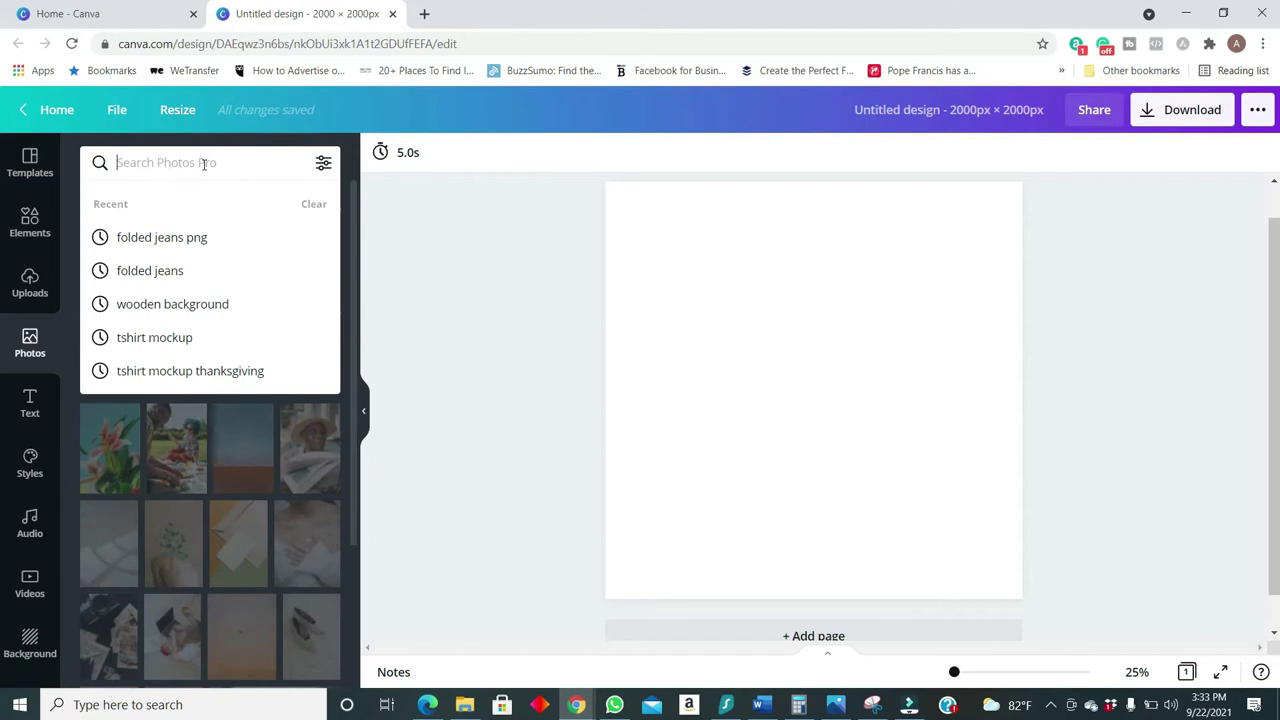
type("tshirt")
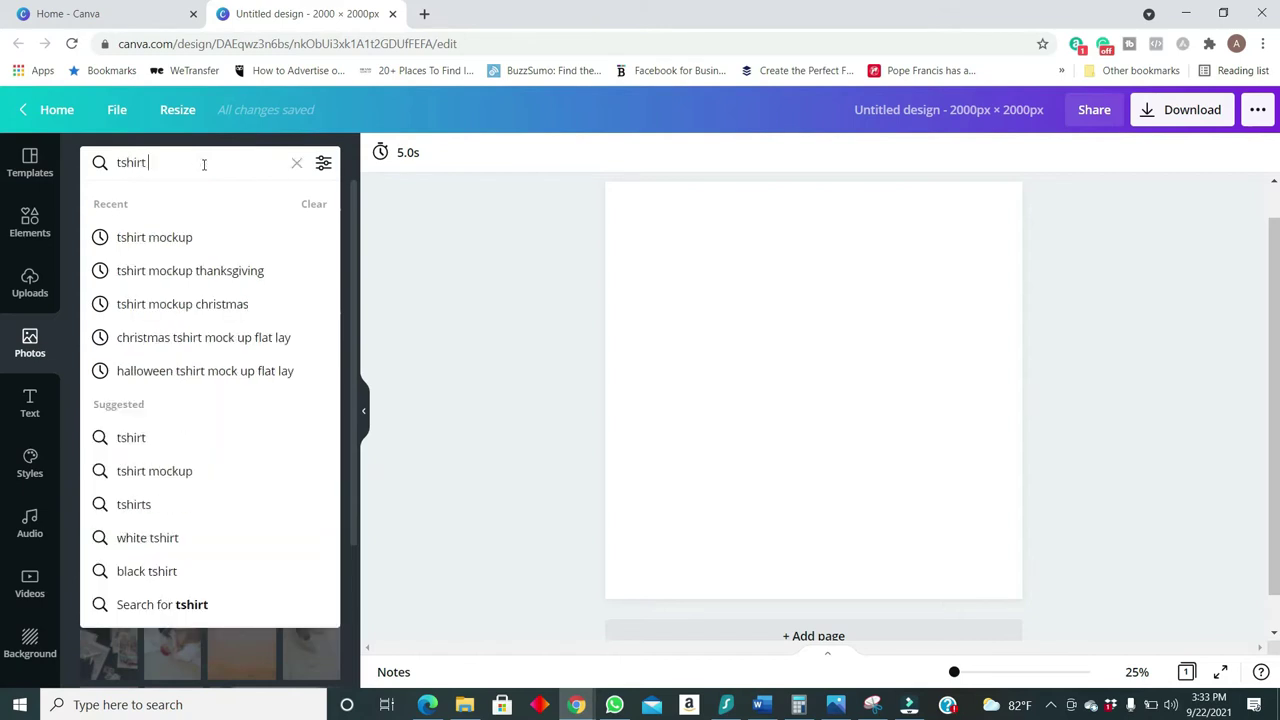
type(" mock")
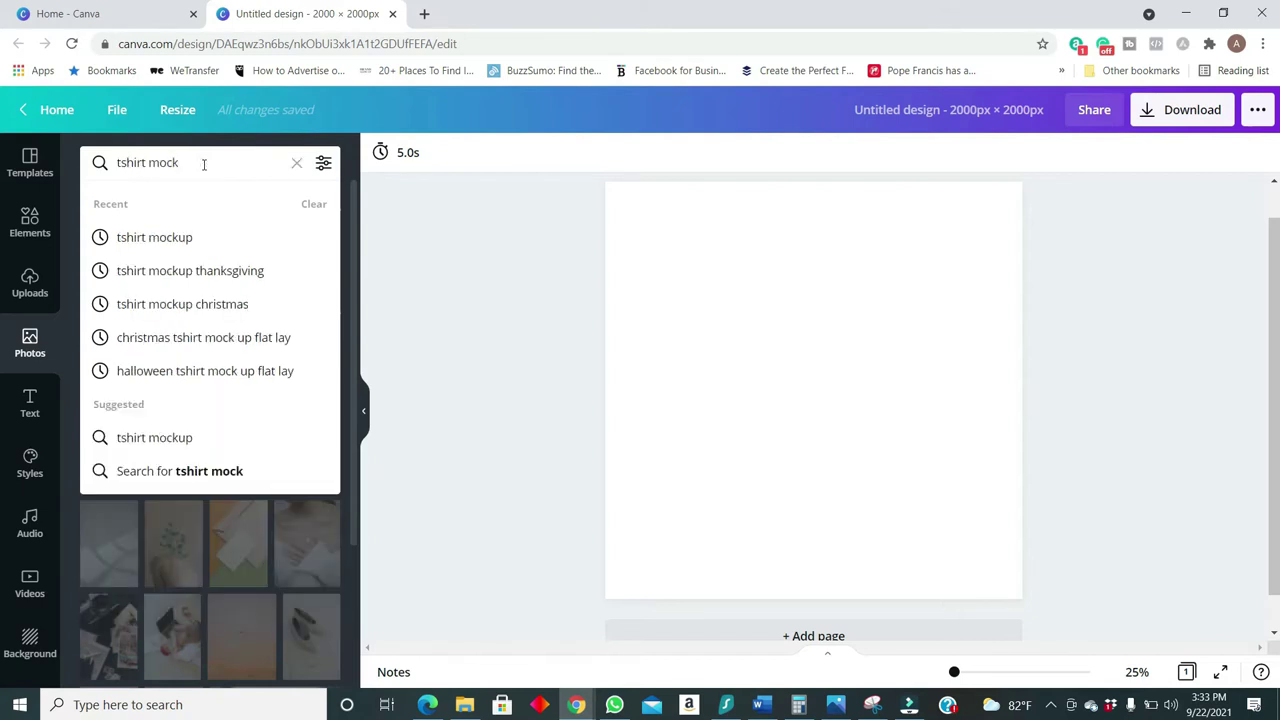
type("up")
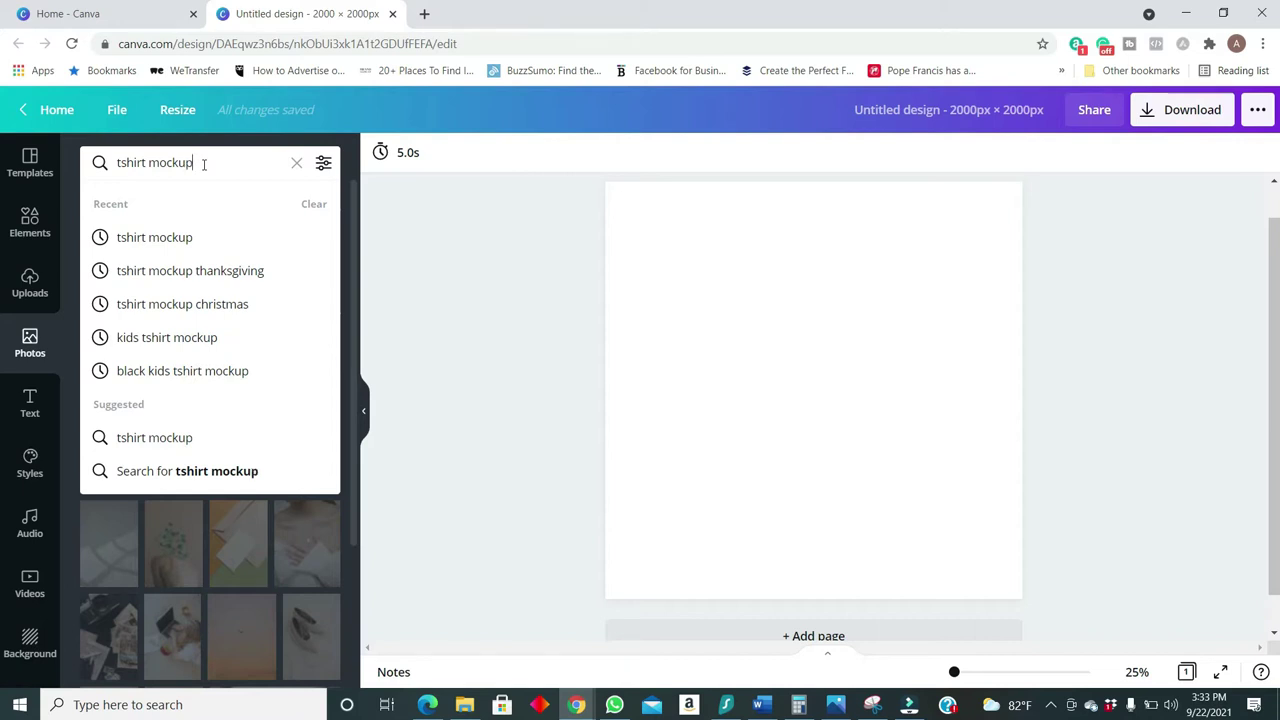
type(" flat")
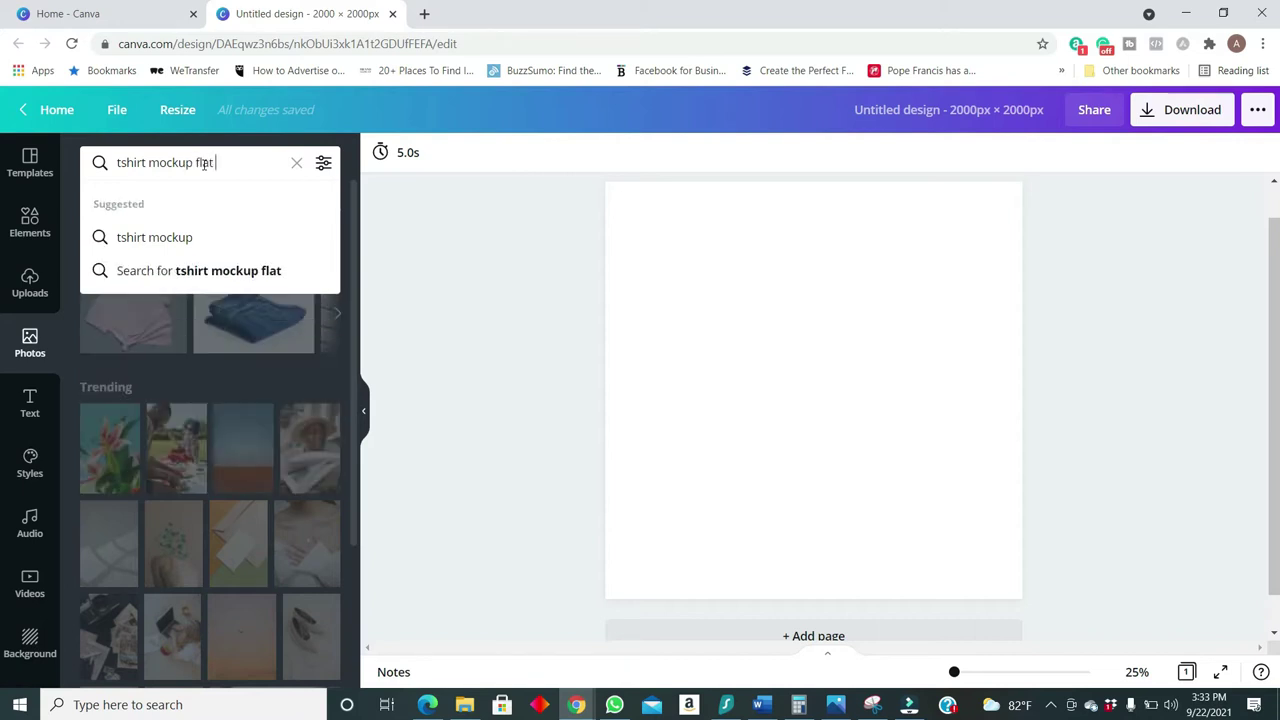
type(" lay")
key("Return")
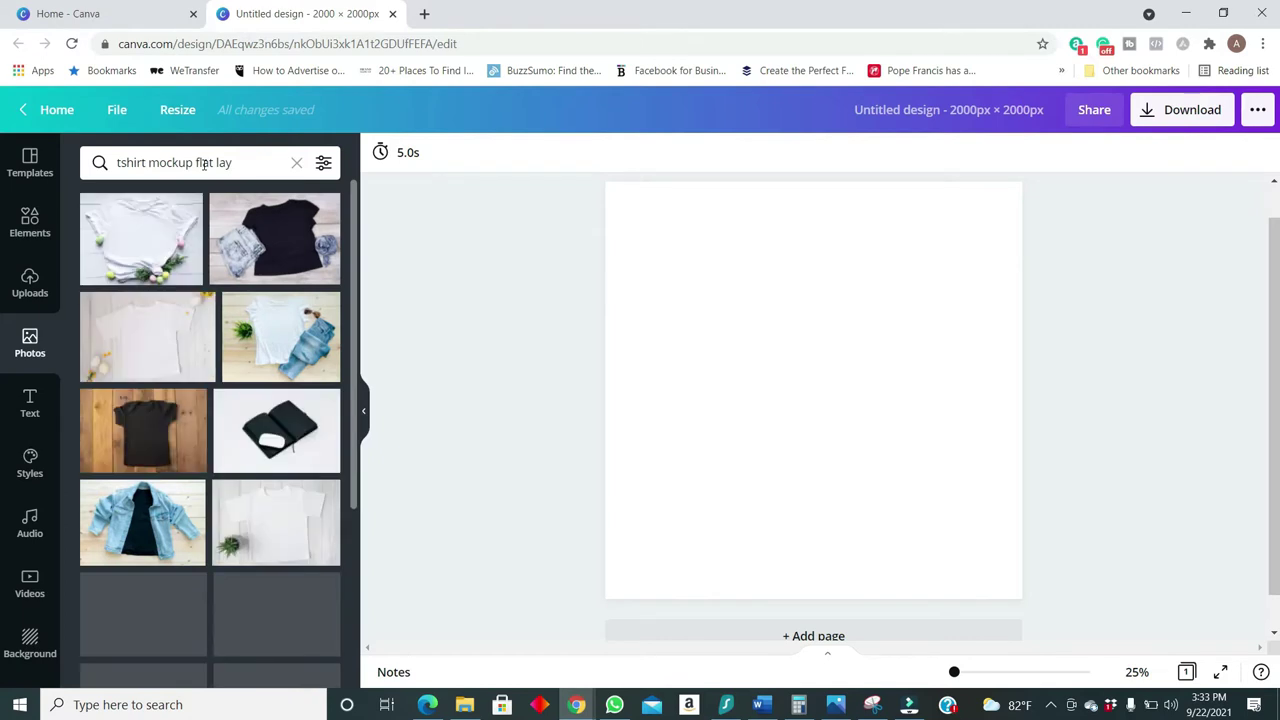
Browse the flat-lay results to find a suitable tee mockup photo.
scroll(250, 500, "down", 2)
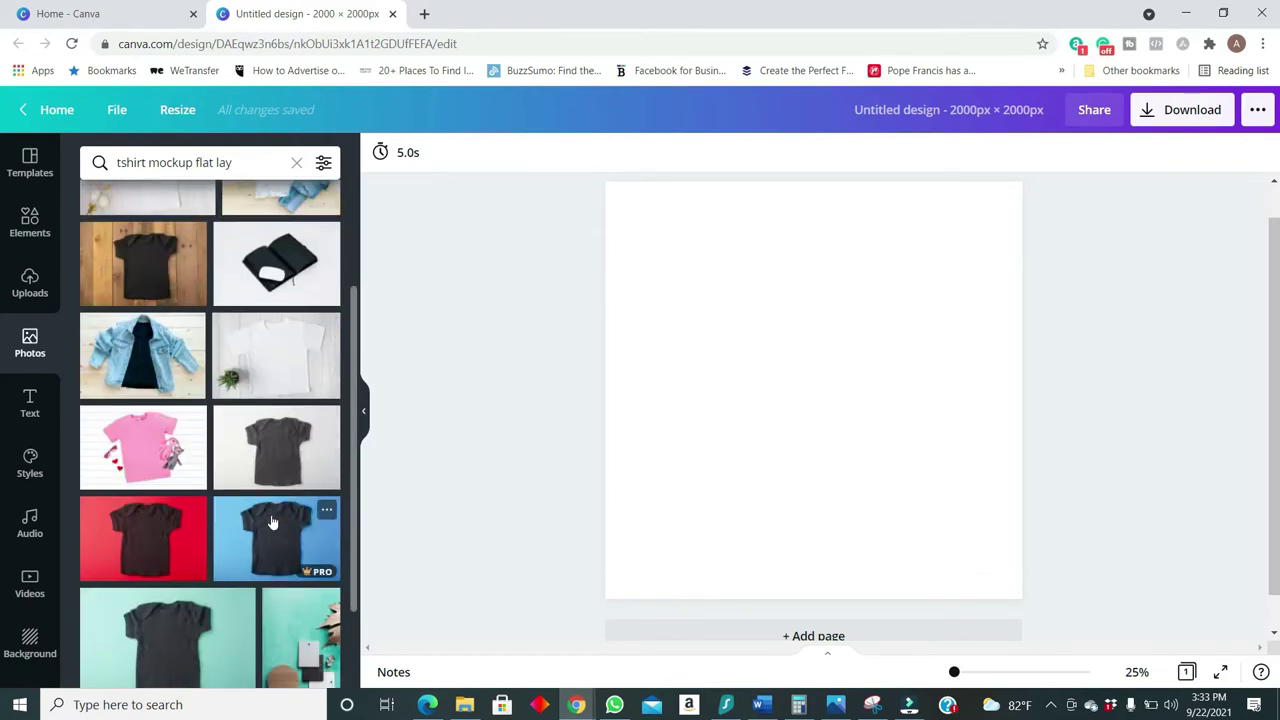
scroll(243, 485, "up", 2)
scroll(243, 485, "down", 10)
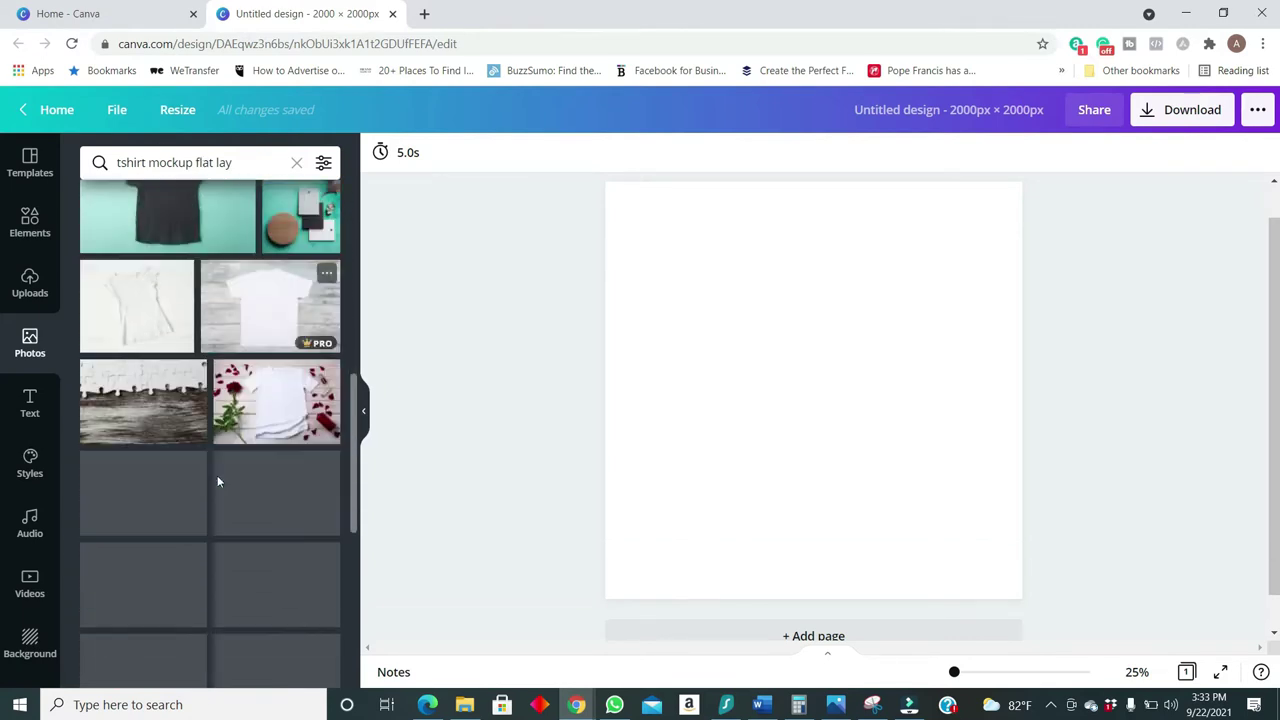
scroll(240, 548, "down", 3)
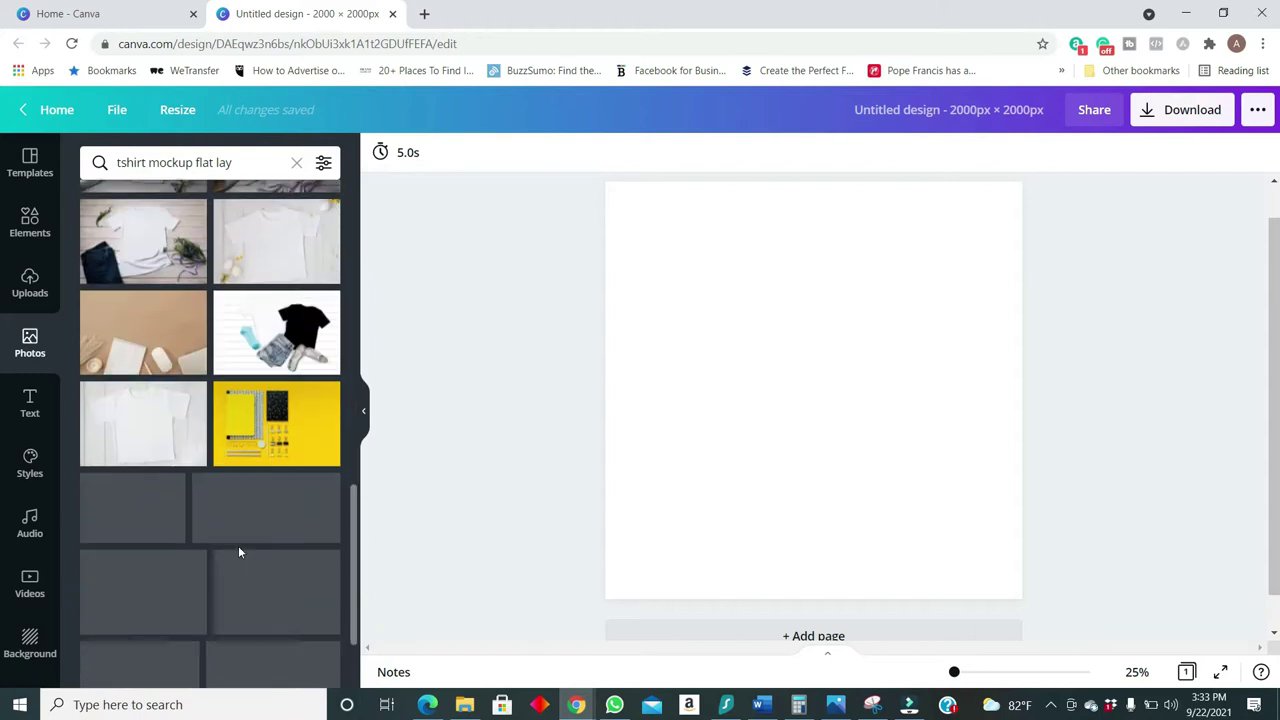
scroll(295, 450, "down", 2)
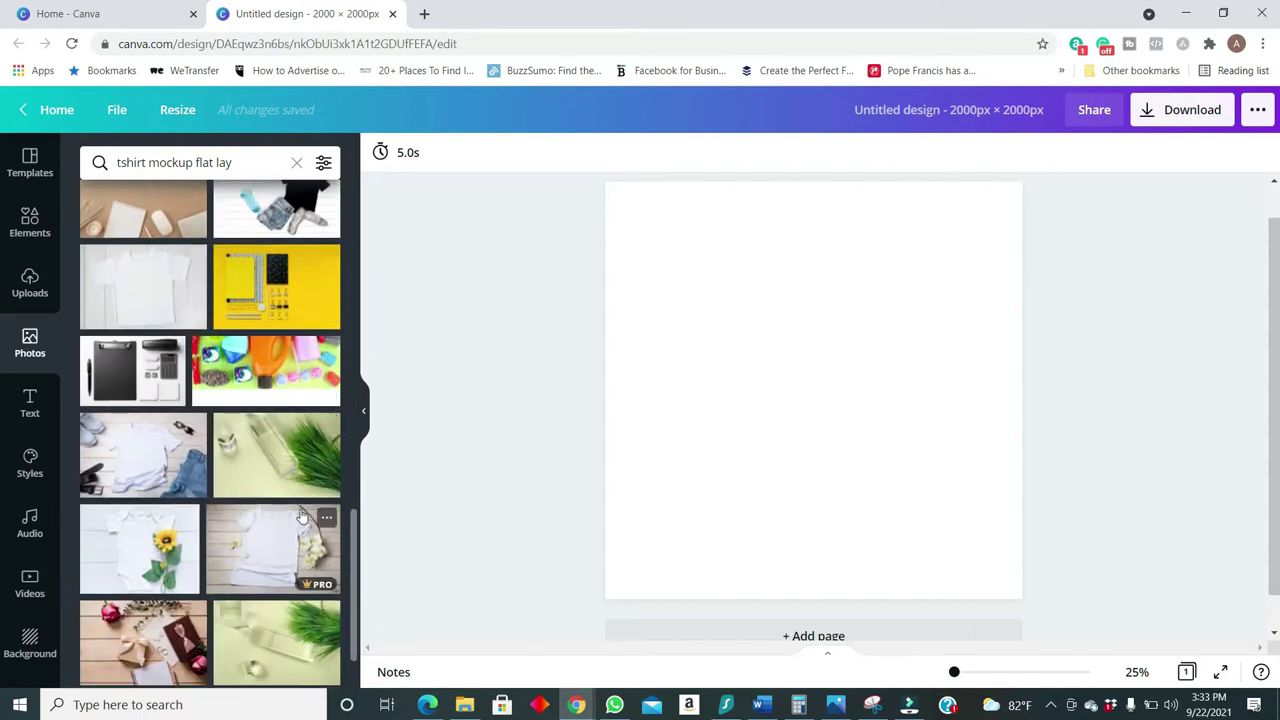
scroll(270, 530, "down", 4)
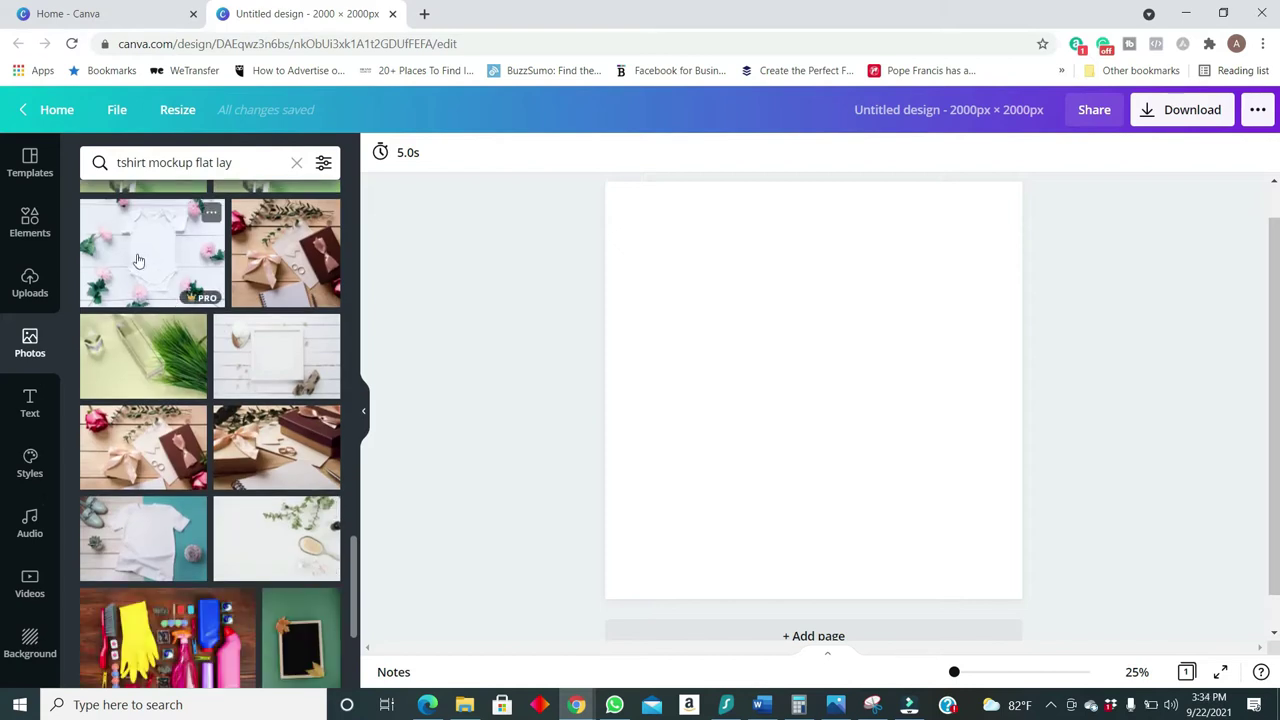
scroll(276, 500, "down", 3)
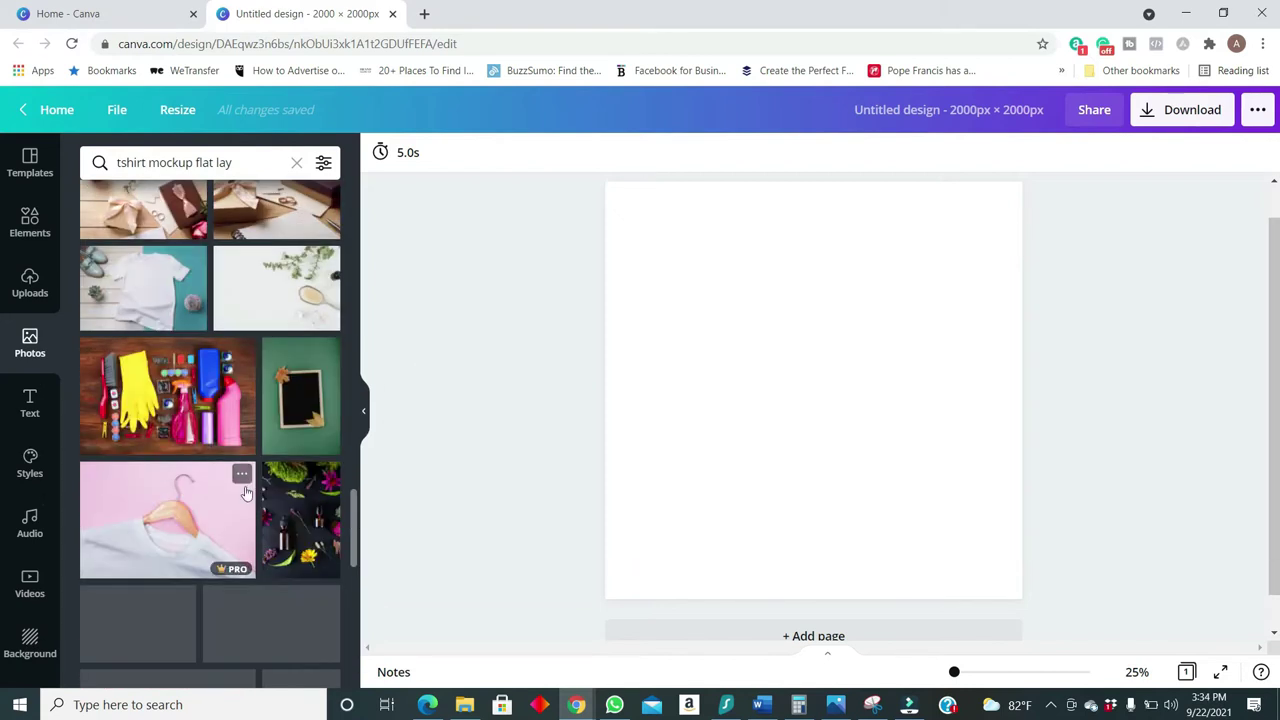
scroll(281, 490, "down", 3)
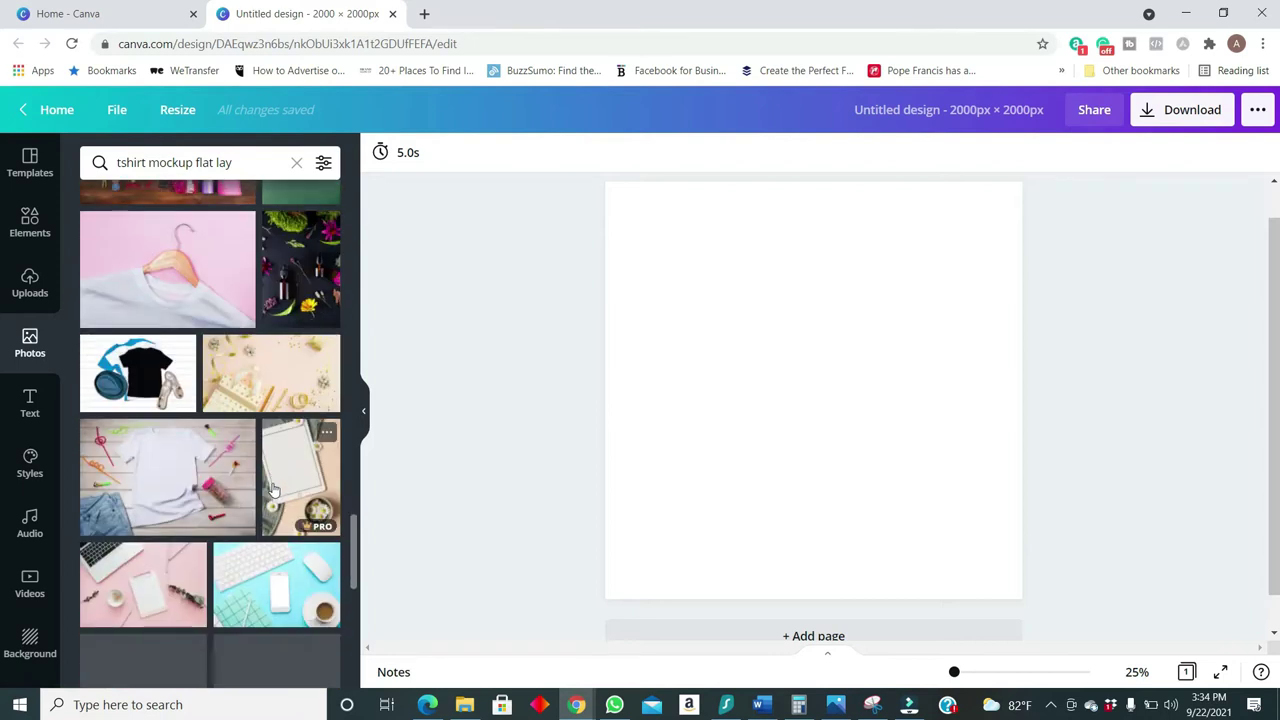
scroll(273, 490, "down", 5)
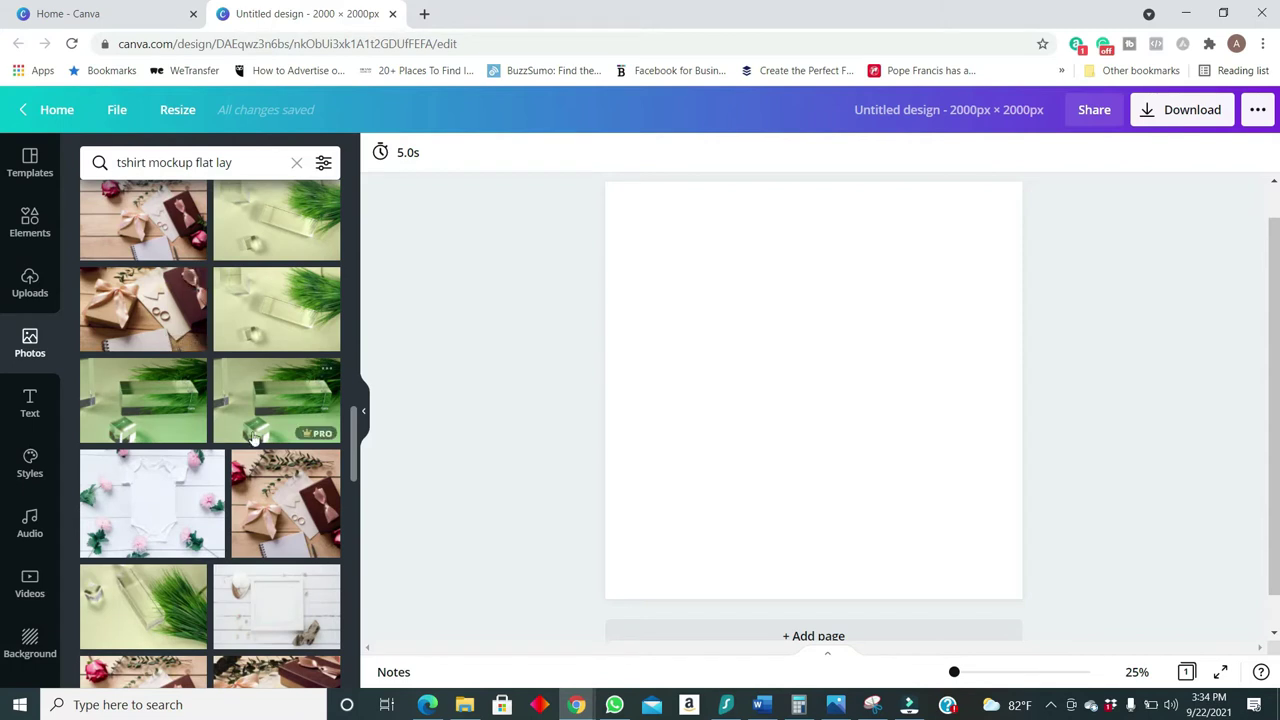
scroll(296, 450, "up", 3)
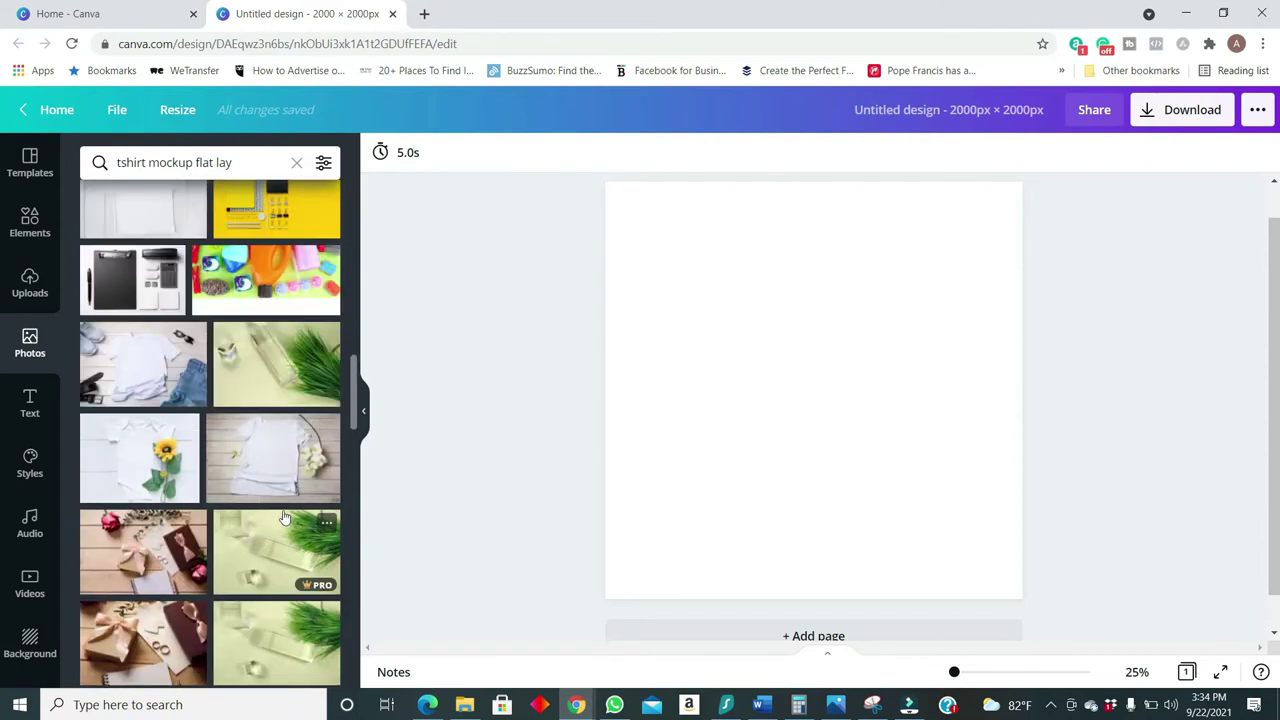
scroll(284, 518, "up", 3)
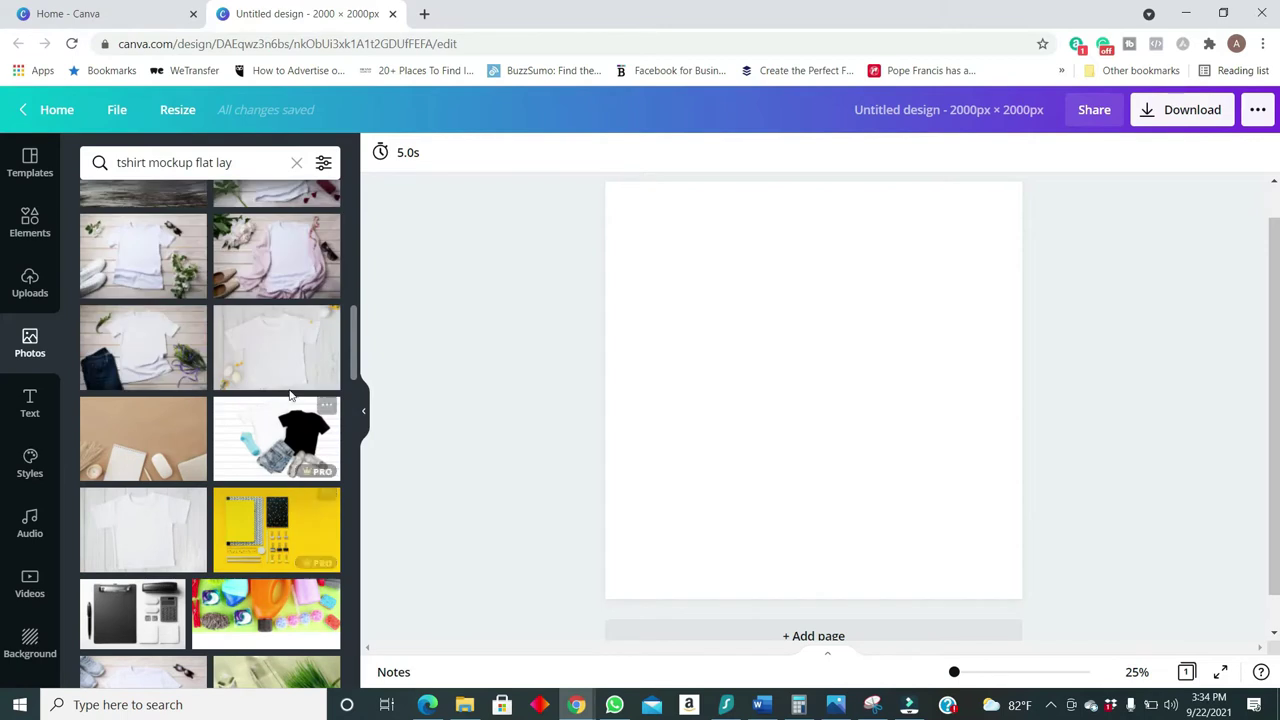
scroll(290, 395, "up", 3)
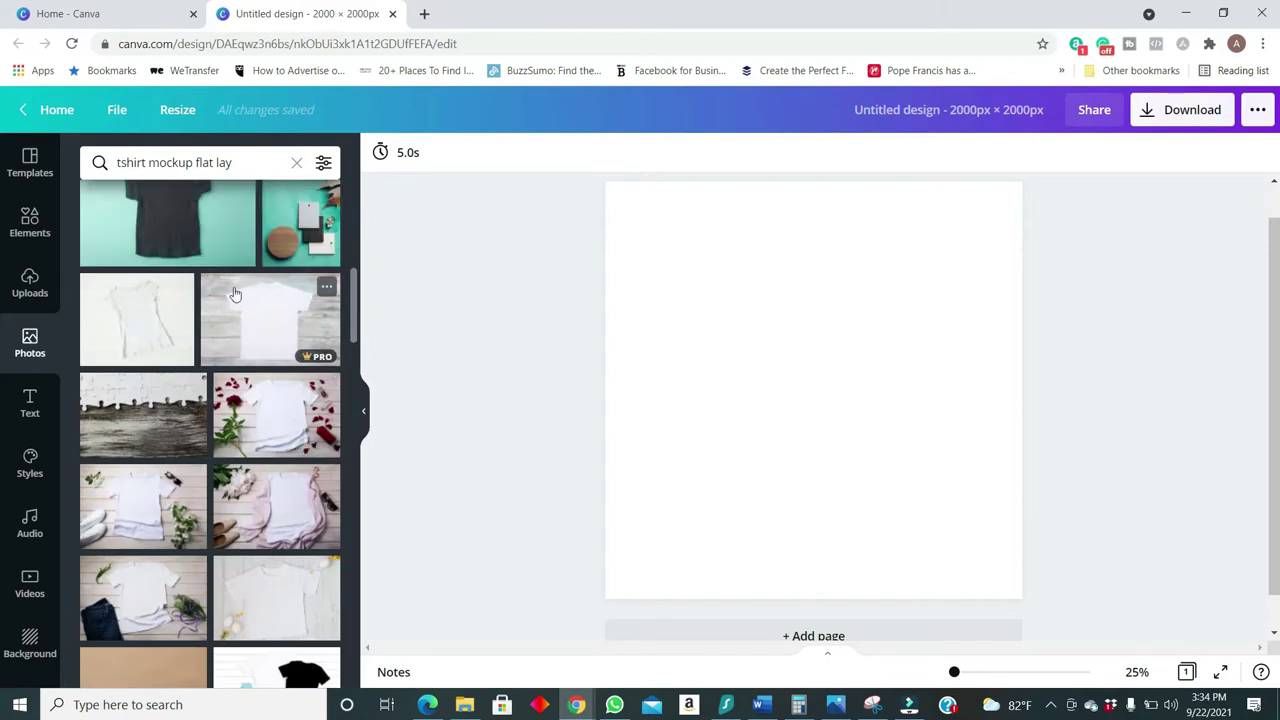
scroll(244, 472, "up", 2)
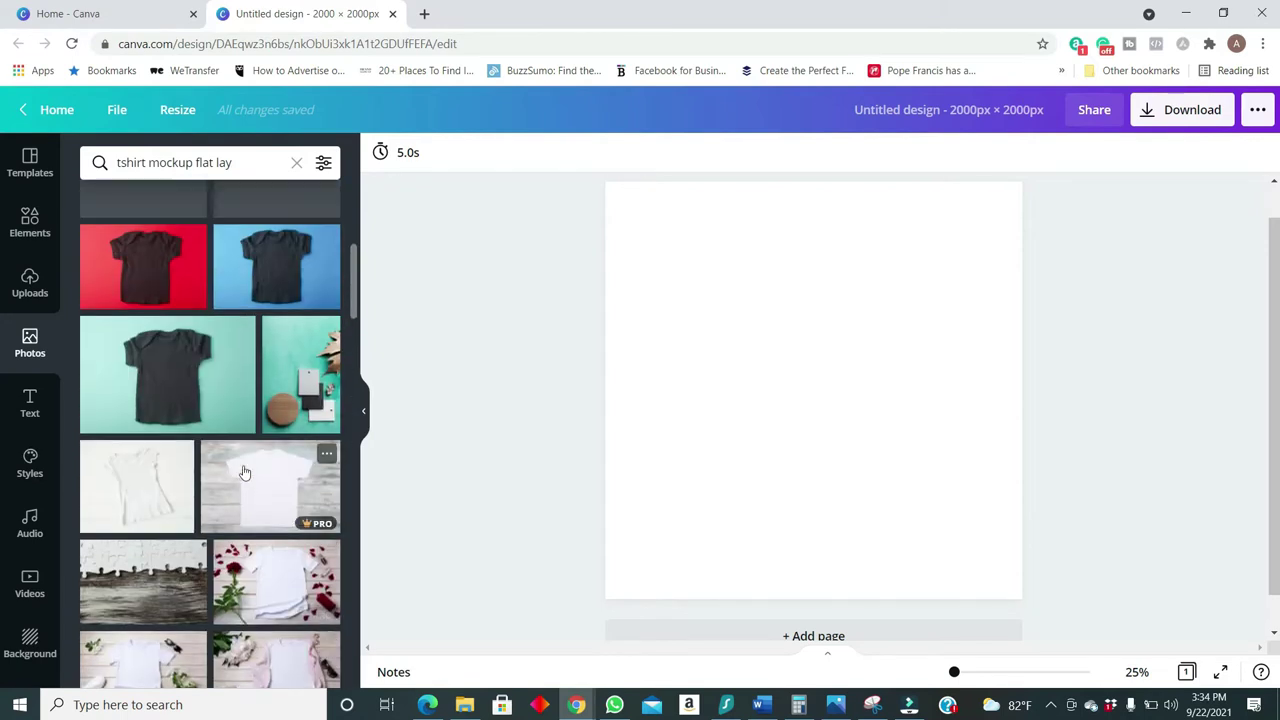
scroll(313, 362, "up", 1)
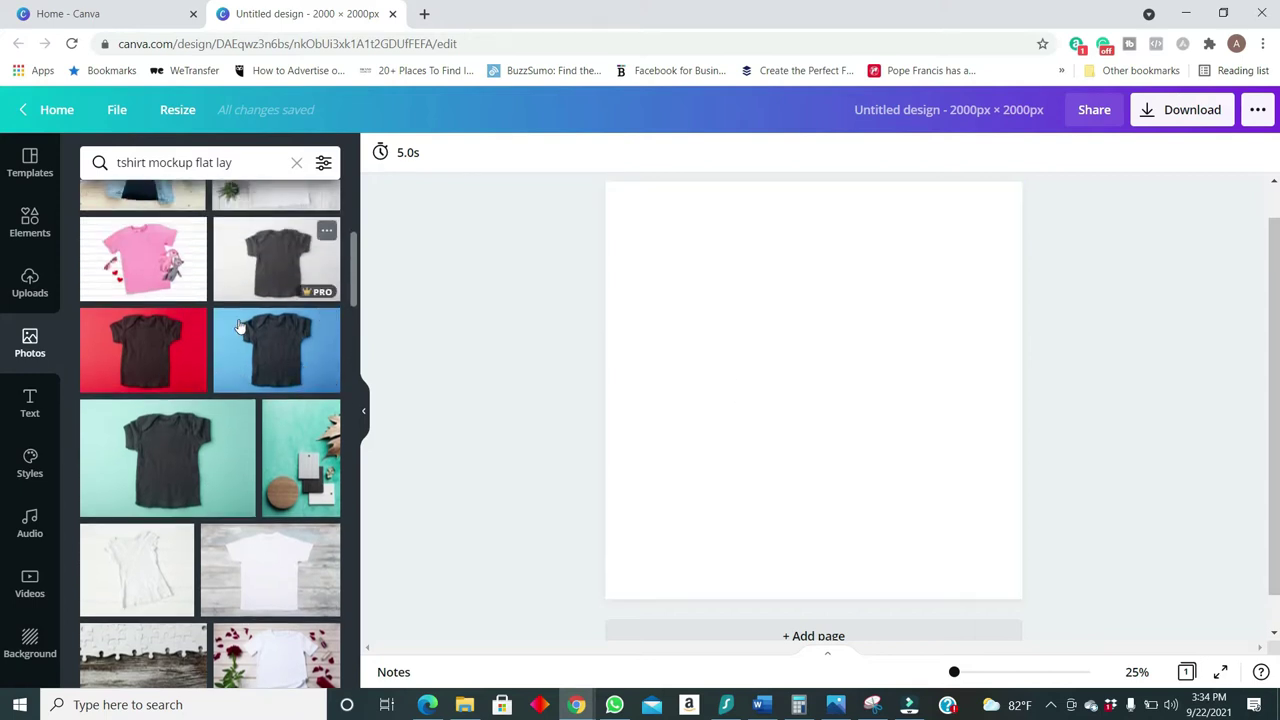
scroll(250, 358, "up", 3)
scroll(260, 352, "up", 1)
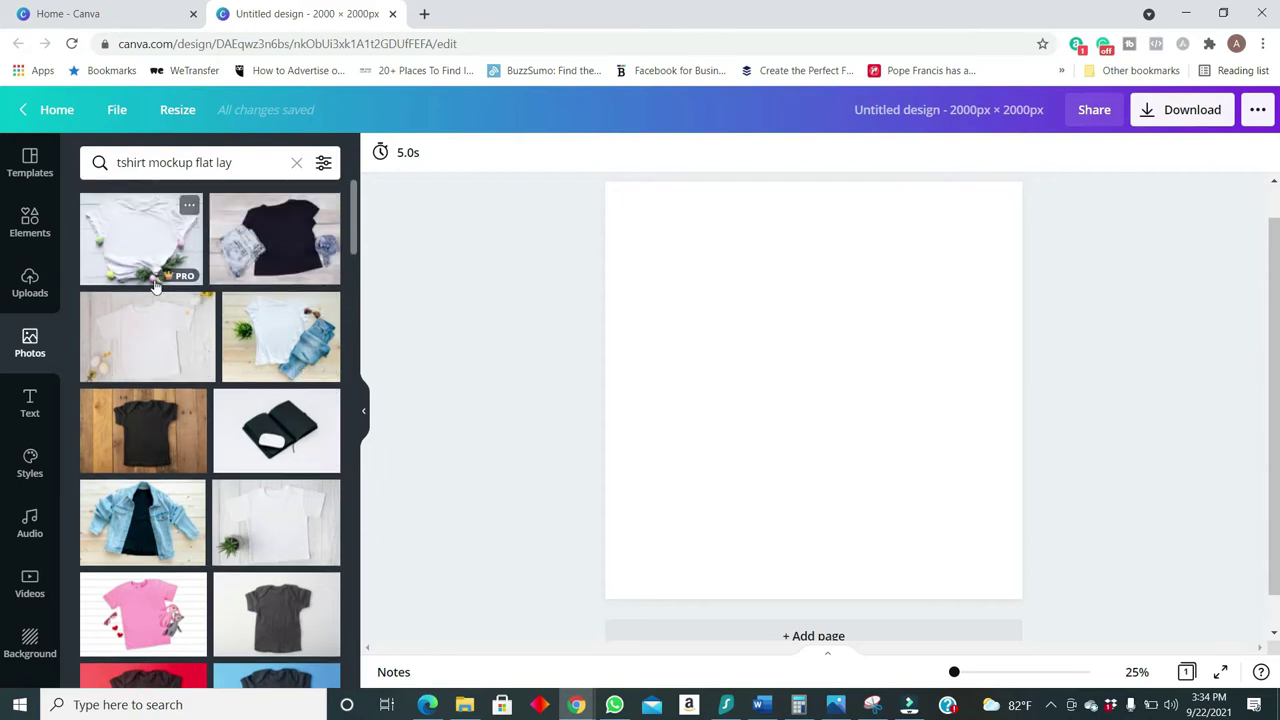
scroll(180, 360, "down", 2)
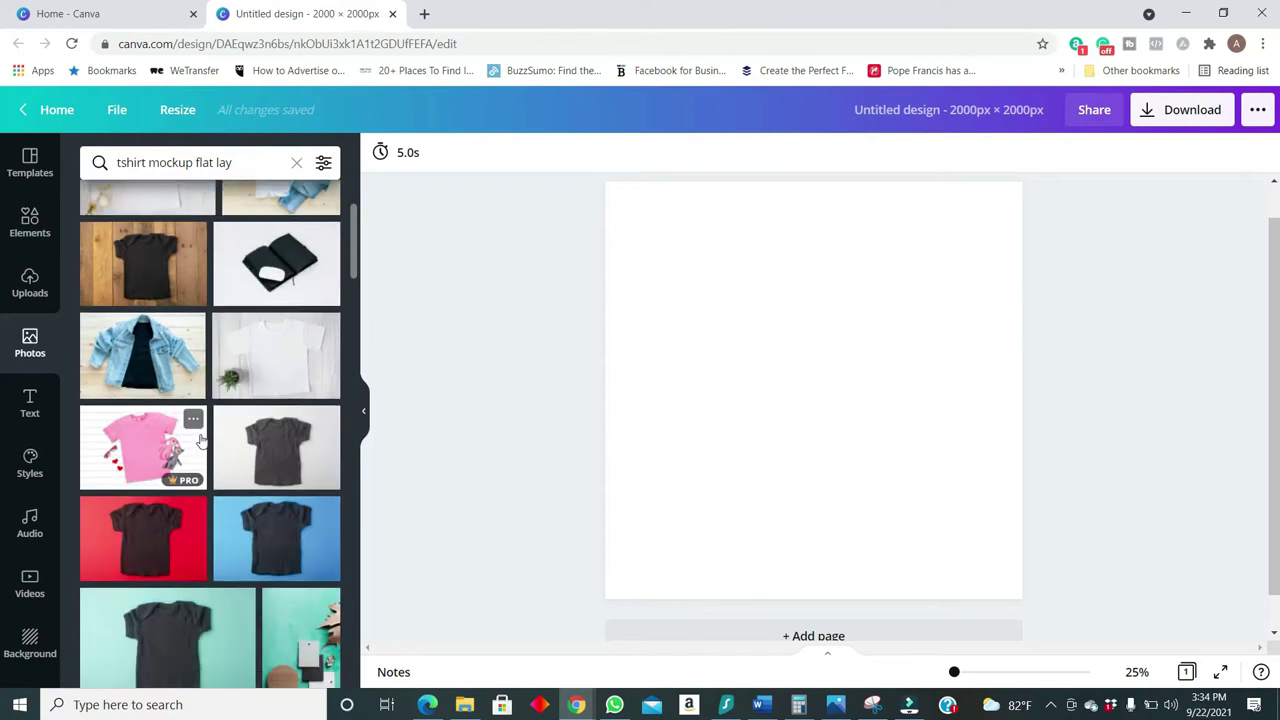
scroll(200, 440, "up", 2)
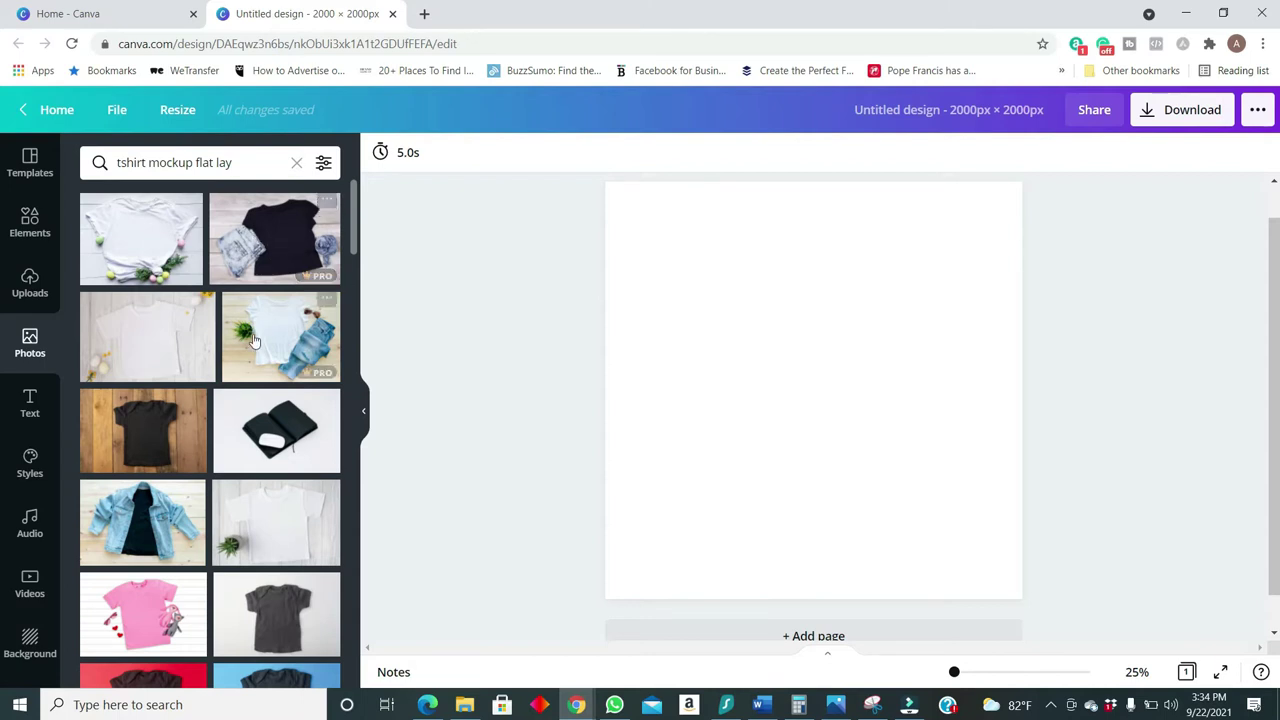
scroll(279, 400, "down", 10)
scroll(272, 460, "down", 10)
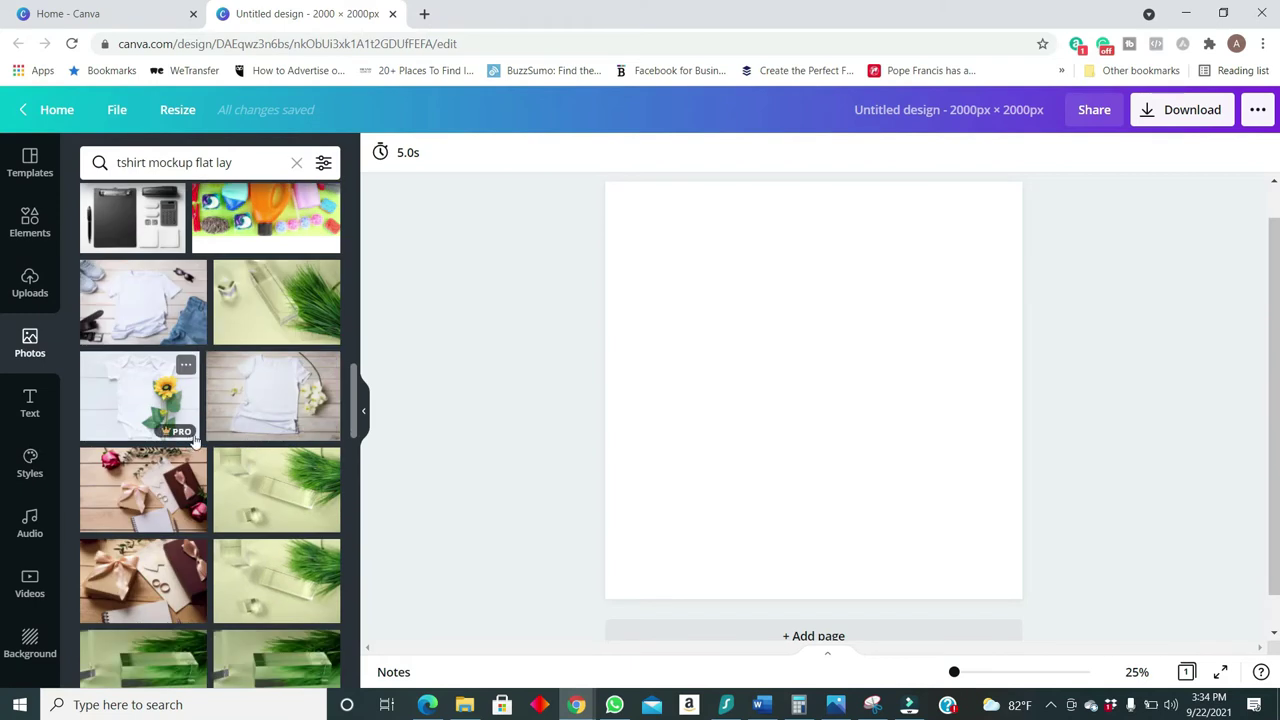
scroll(190, 443, "down", 3)
scroll(258, 515, "down", 2)
scroll(258, 515, "down", 1)
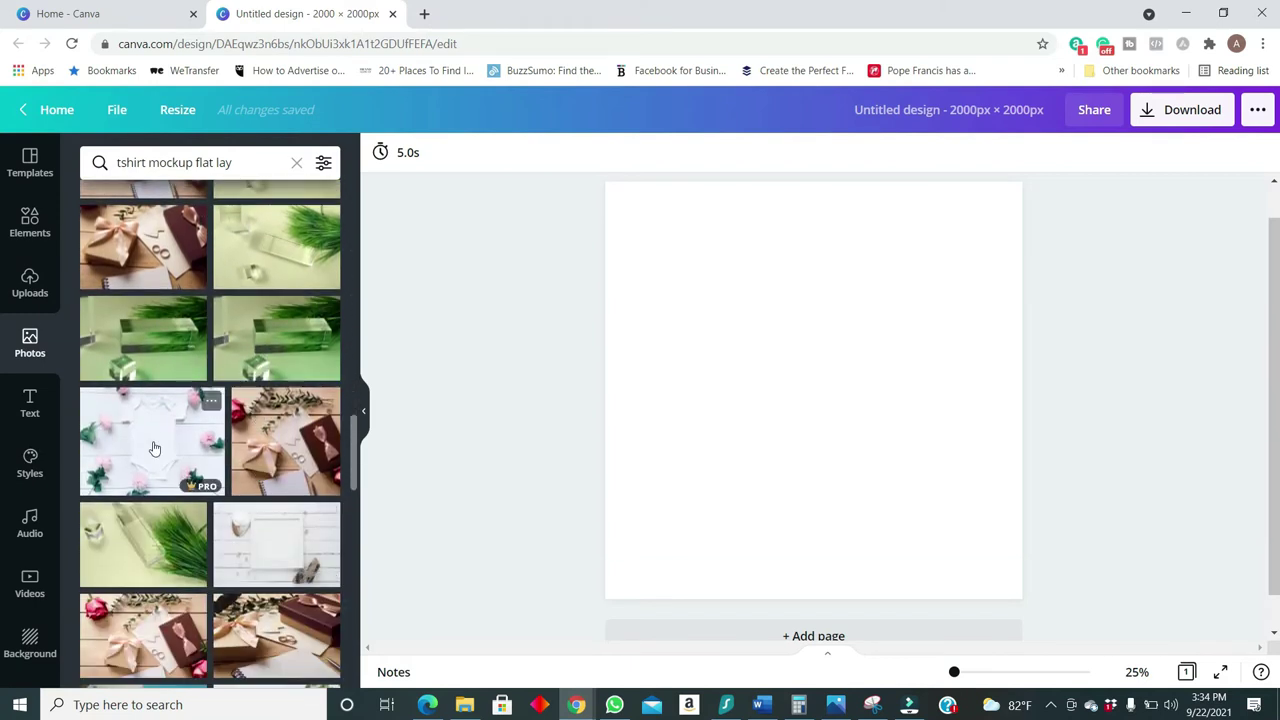
Add the white onesie flat-lay photo with pink flowers and enlarge it to fill the page.
left_click(154, 449)
left_click_drag(637, 266, 571, 143)
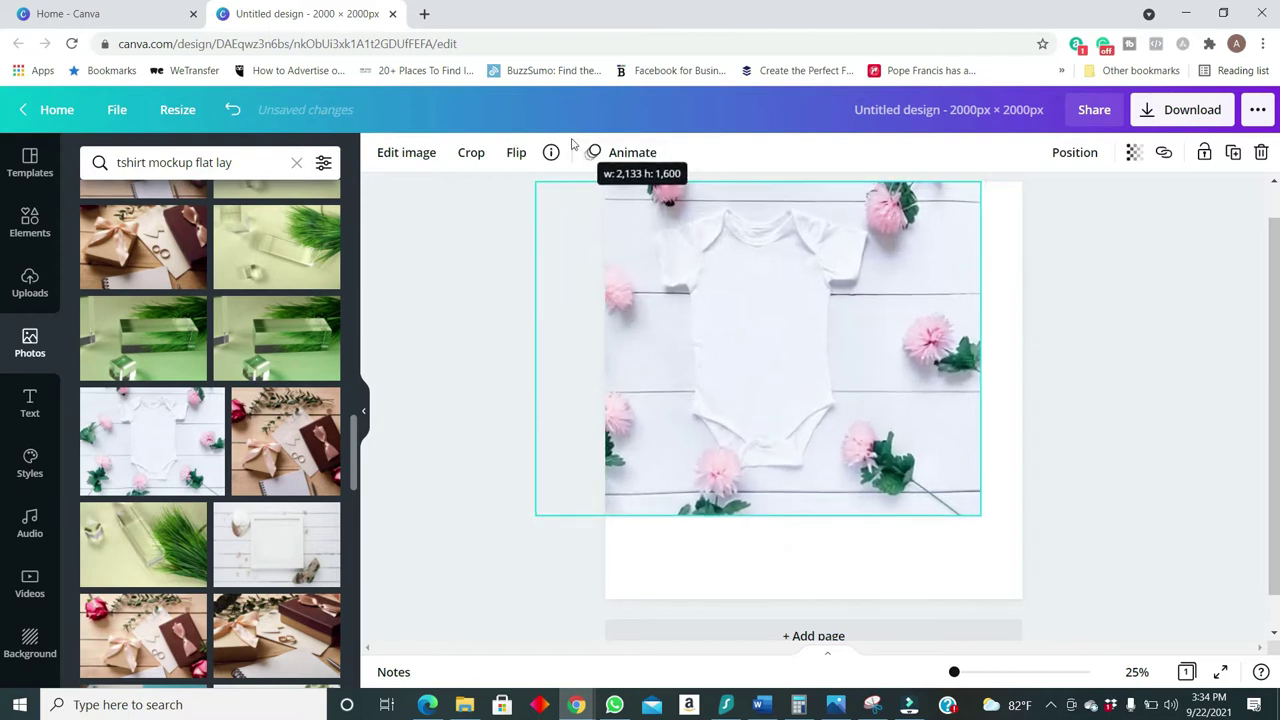
left_click_drag(979, 514, 1066, 660)
mouse_move(838, 484)
left_mouse_down()
mouse_move(794, 480)
mouse_move(831, 476)
left_mouse_up()
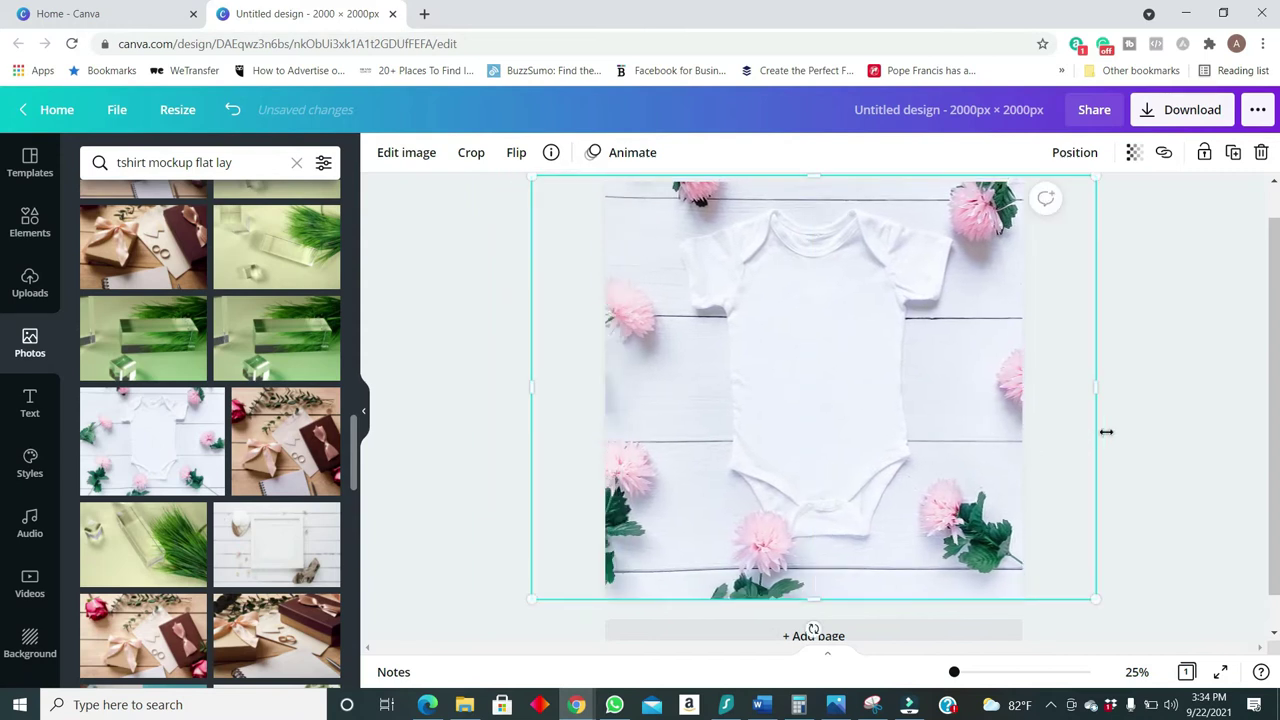
left_click(1144, 418)
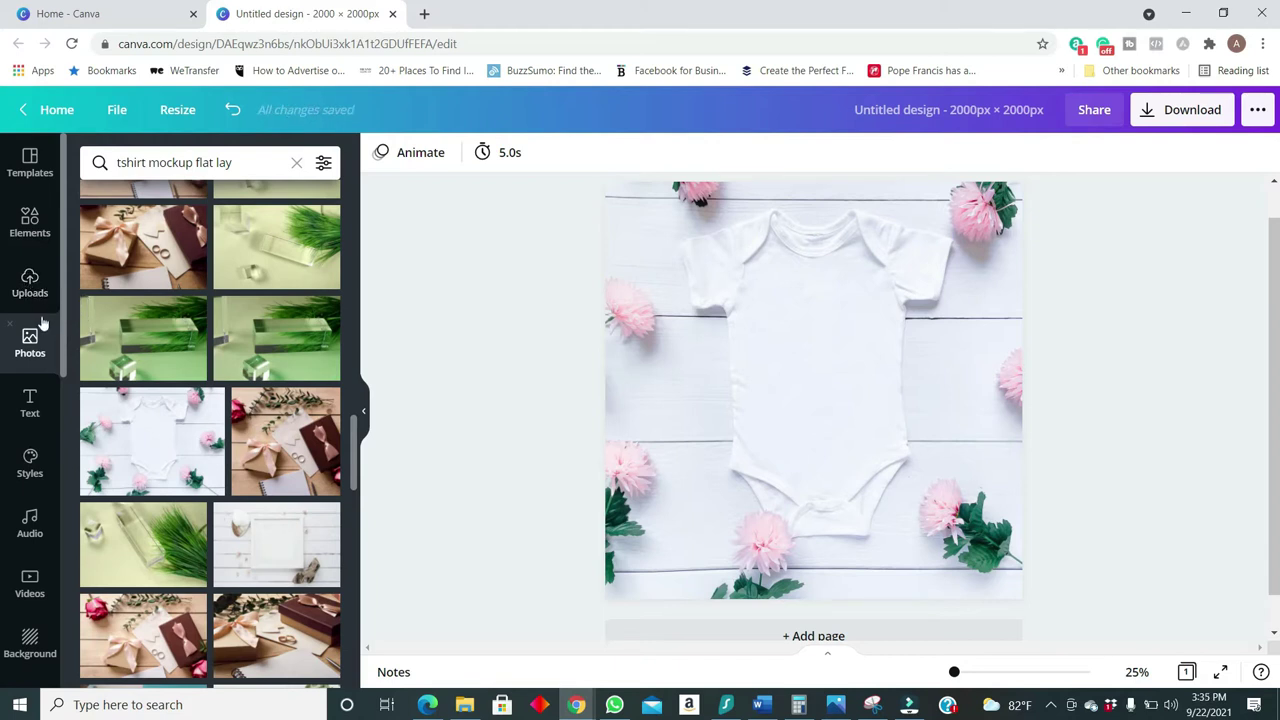
Add the 'I'm Going to Be a Big Cousin' graphic from Uploads to the page.
left_click(34, 290)
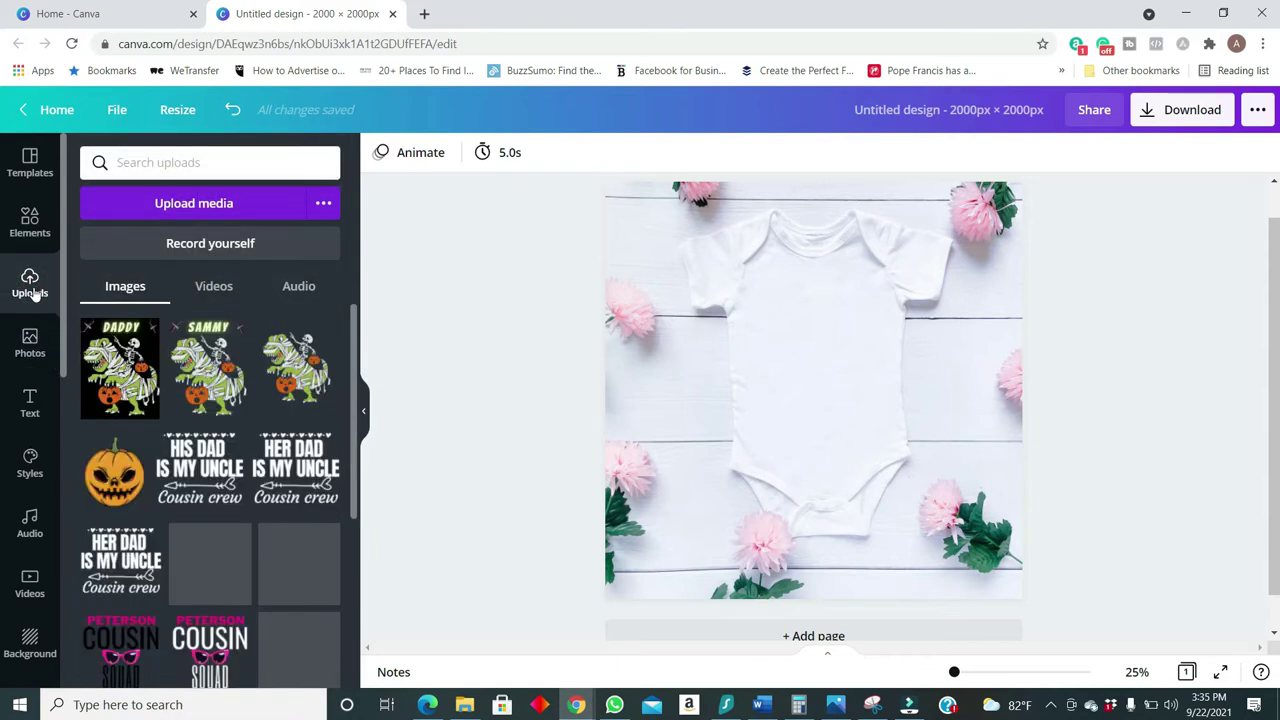
scroll(233, 480, "down", 3)
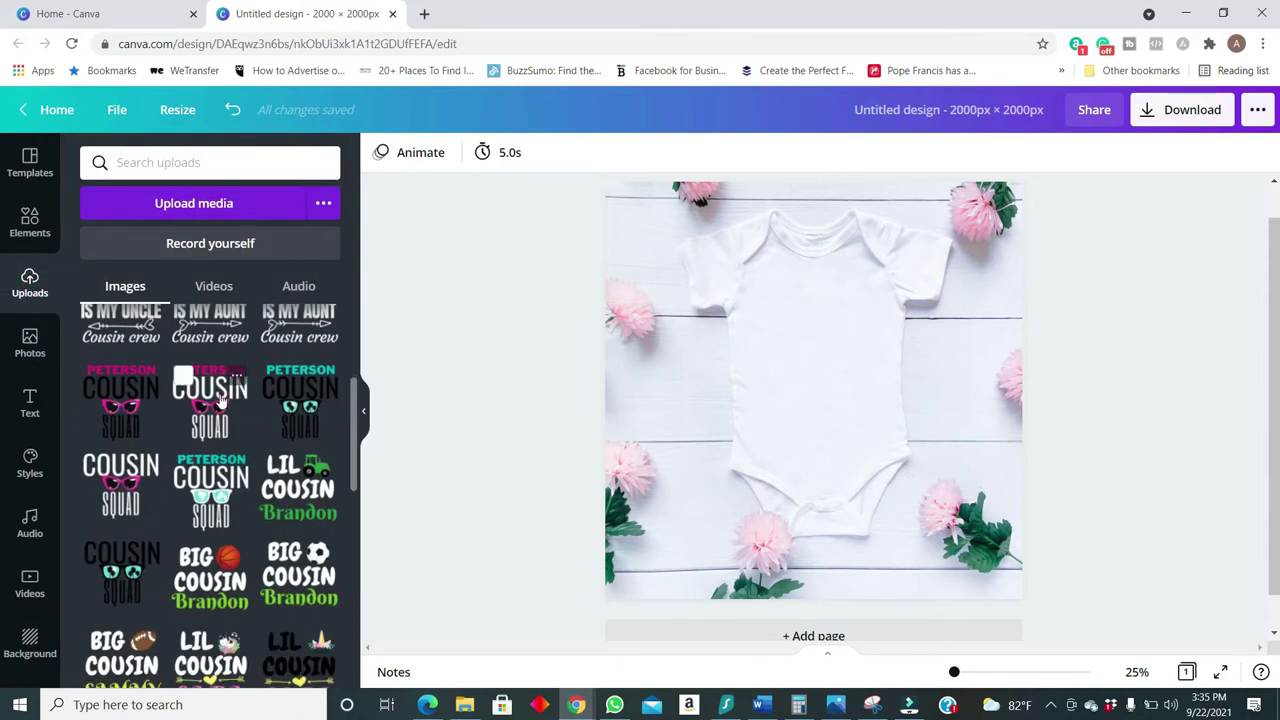
scroll(255, 453, "down", 3)
left_click(183, 402)
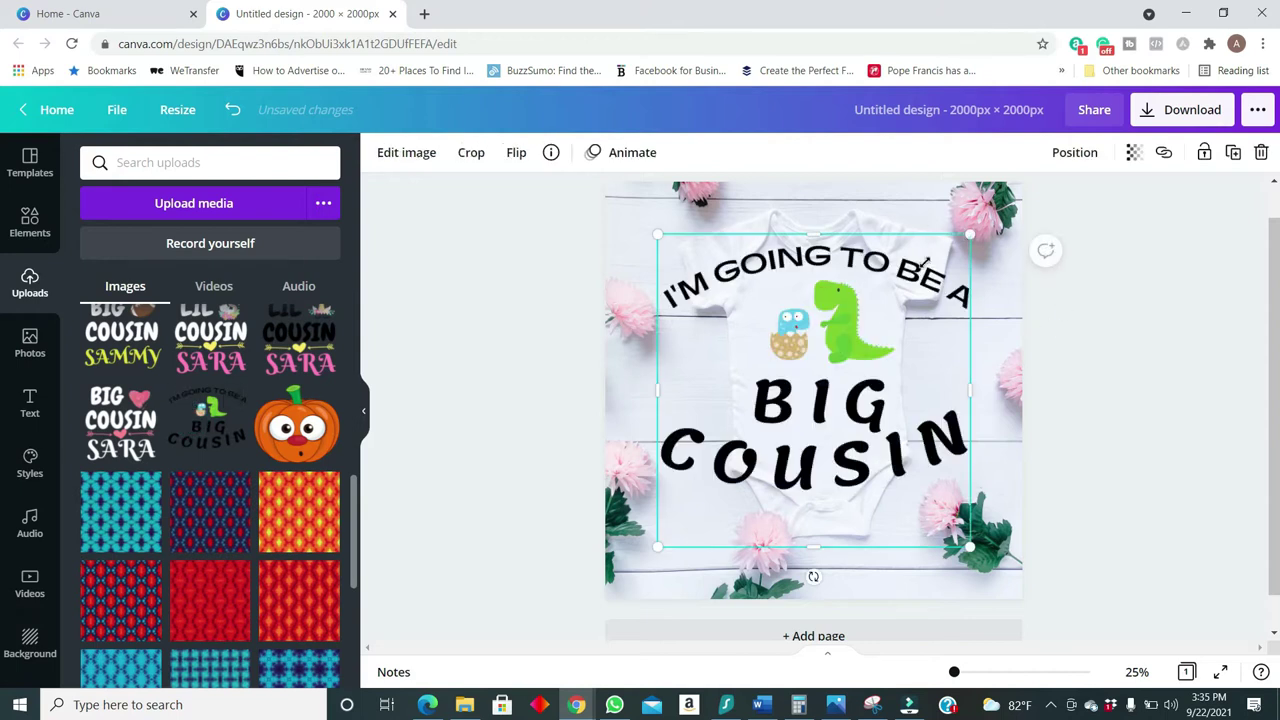
Shrink the Big Cousin graphic and centre it on the onesie's chest.
left_click_drag(969, 234, 818, 388)
left_click_drag(755, 448, 832, 340)
left_click_drag(894, 437, 872, 409)
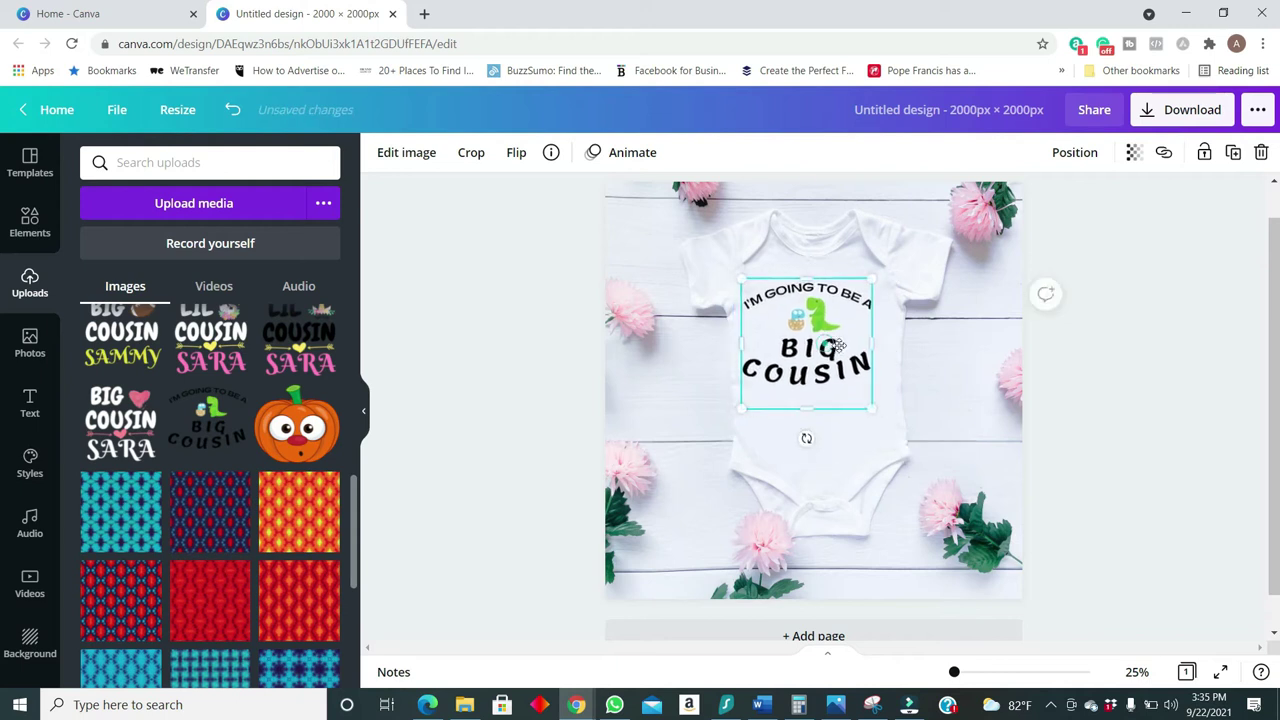
left_click_drag(838, 345, 838, 342)
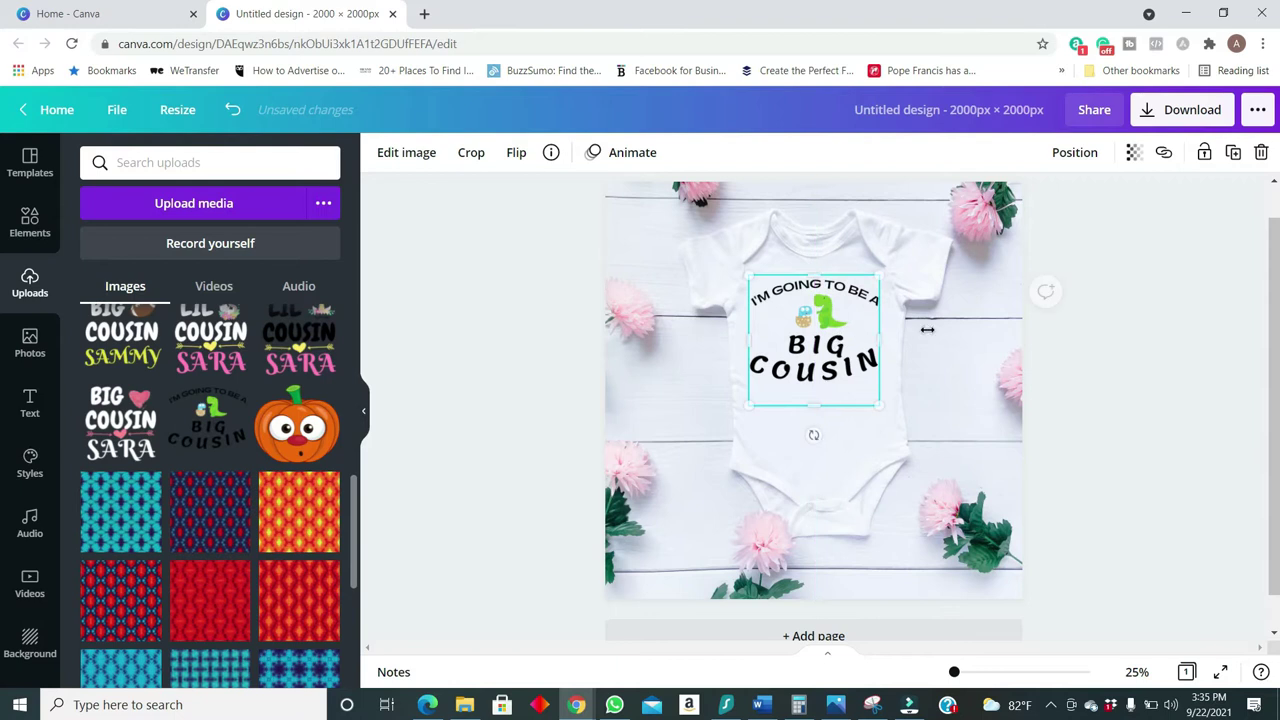
left_click(1224, 352)
scroll(1116, 392, "down", 1)
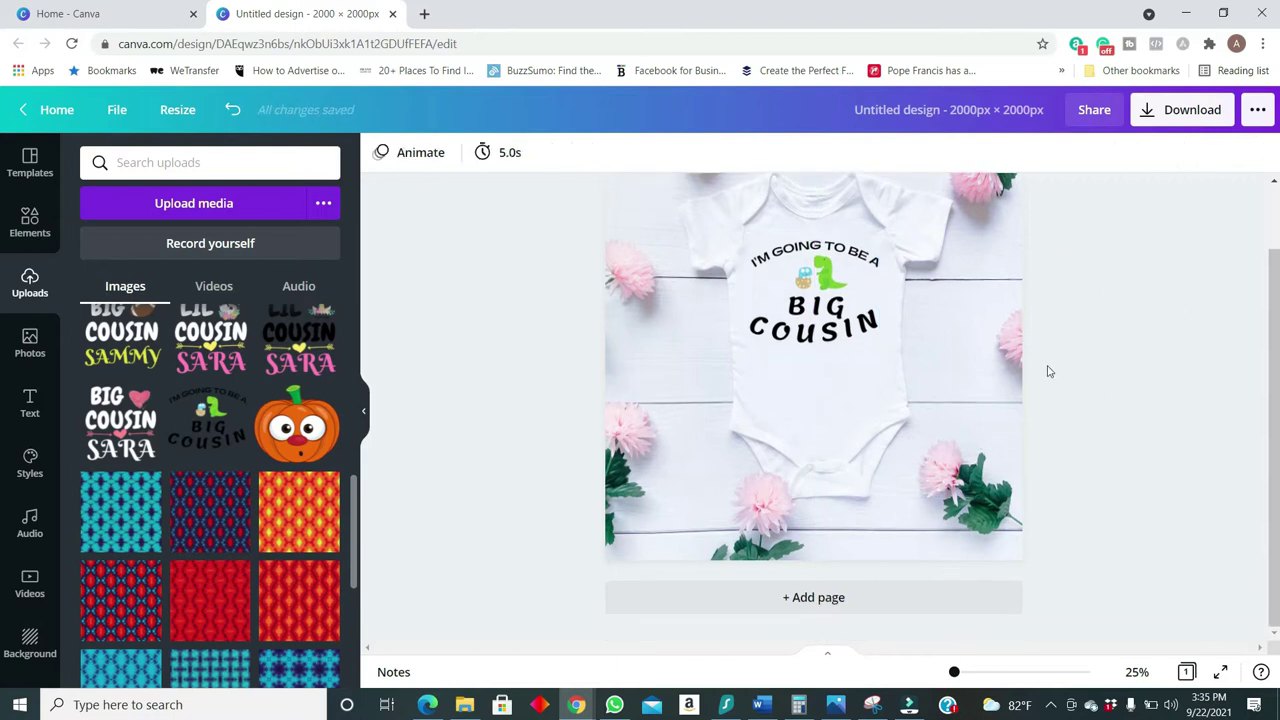
scroll(1048, 371, "up", 2)
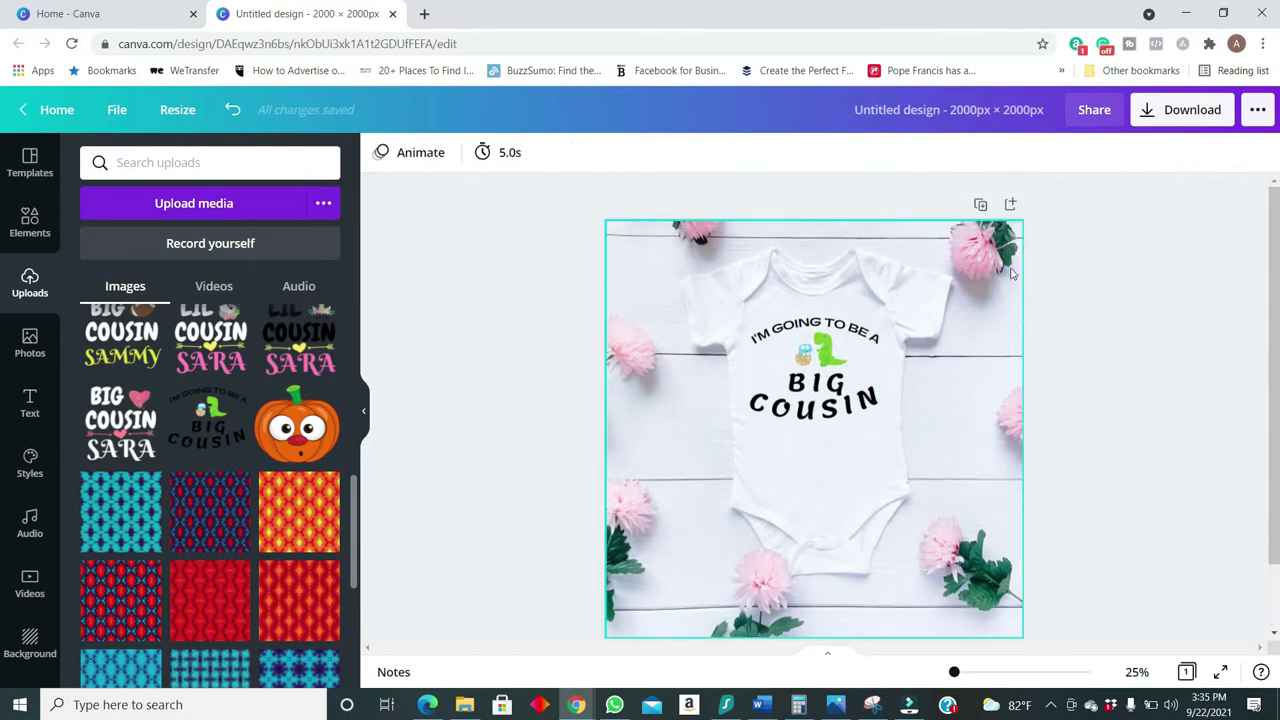
scroll(1048, 406, "down", 1)
scroll(1048, 406, "down", 1)
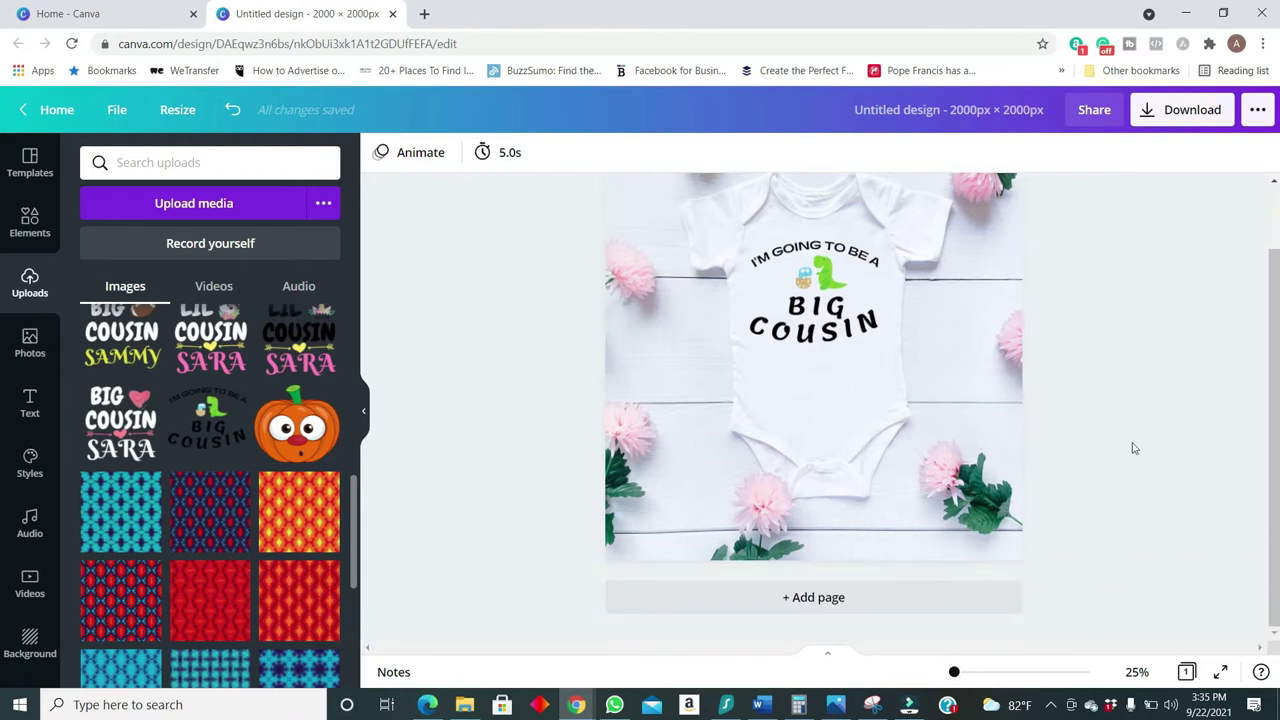
scroll(1145, 444, "up", 2)
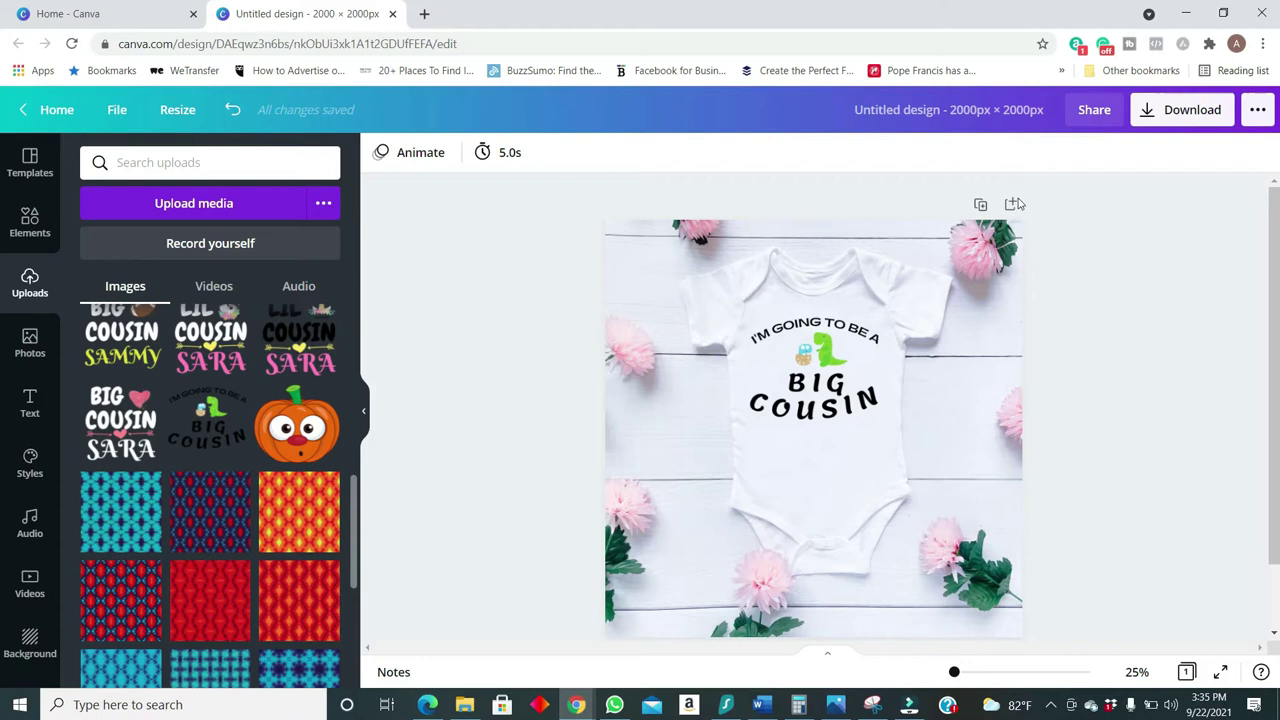
Duplicate the page and delete the onesie photo and Big Cousin graphic from page 2.
left_click(980, 205)
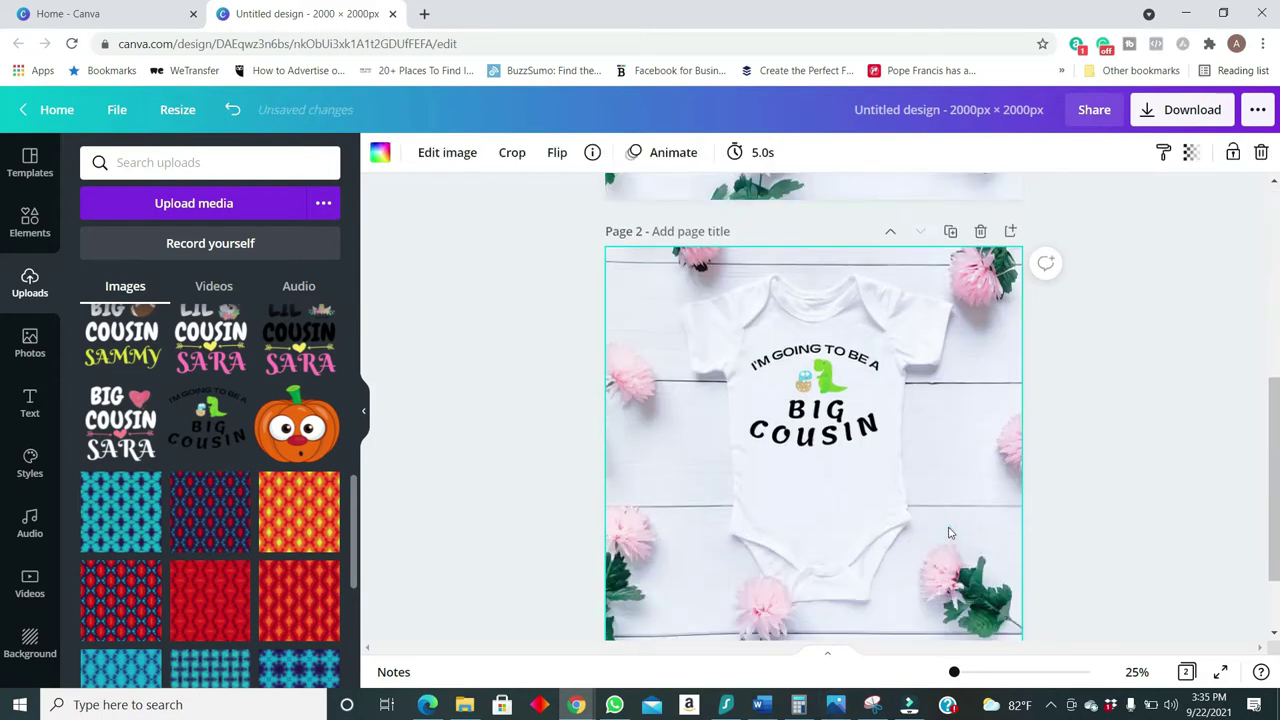
key("Delete")
left_click(854, 386)
key("Delete")
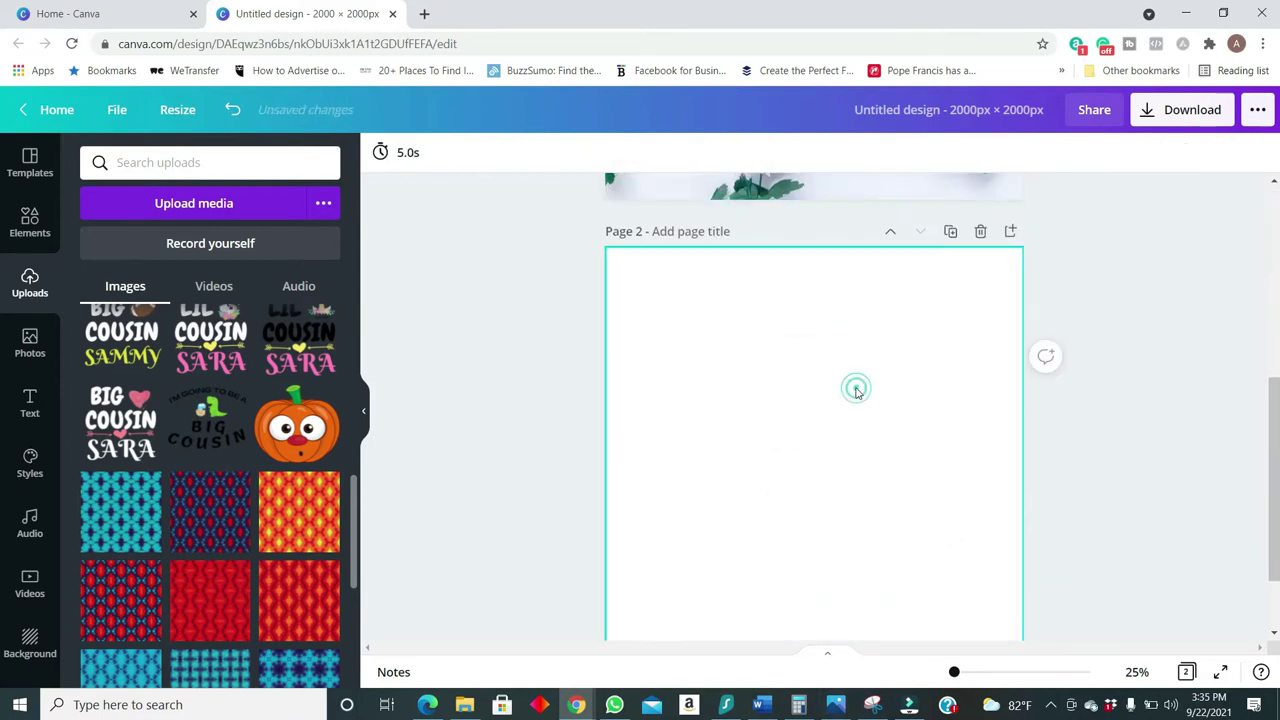
Add the pink T-shirt flat-lay photo to page 2, enlarged to cover the page.
left_click(30, 345)
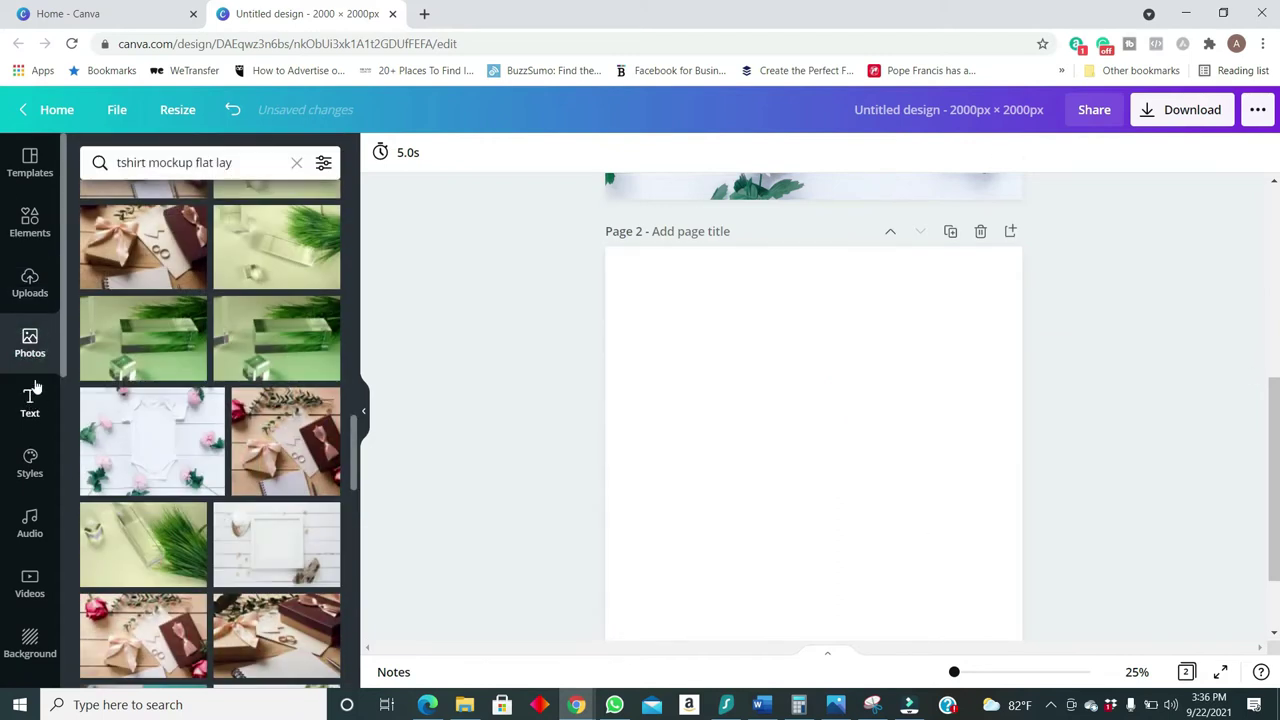
left_click(244, 165)
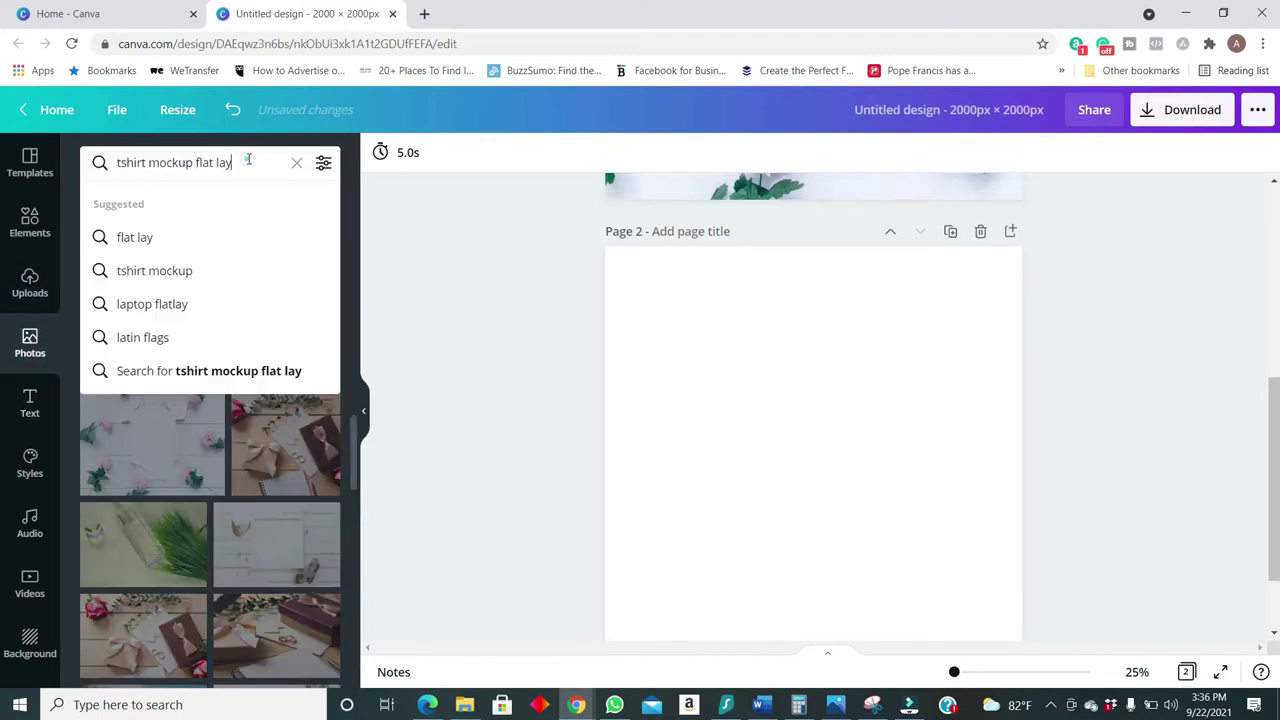
left_click(143, 362)
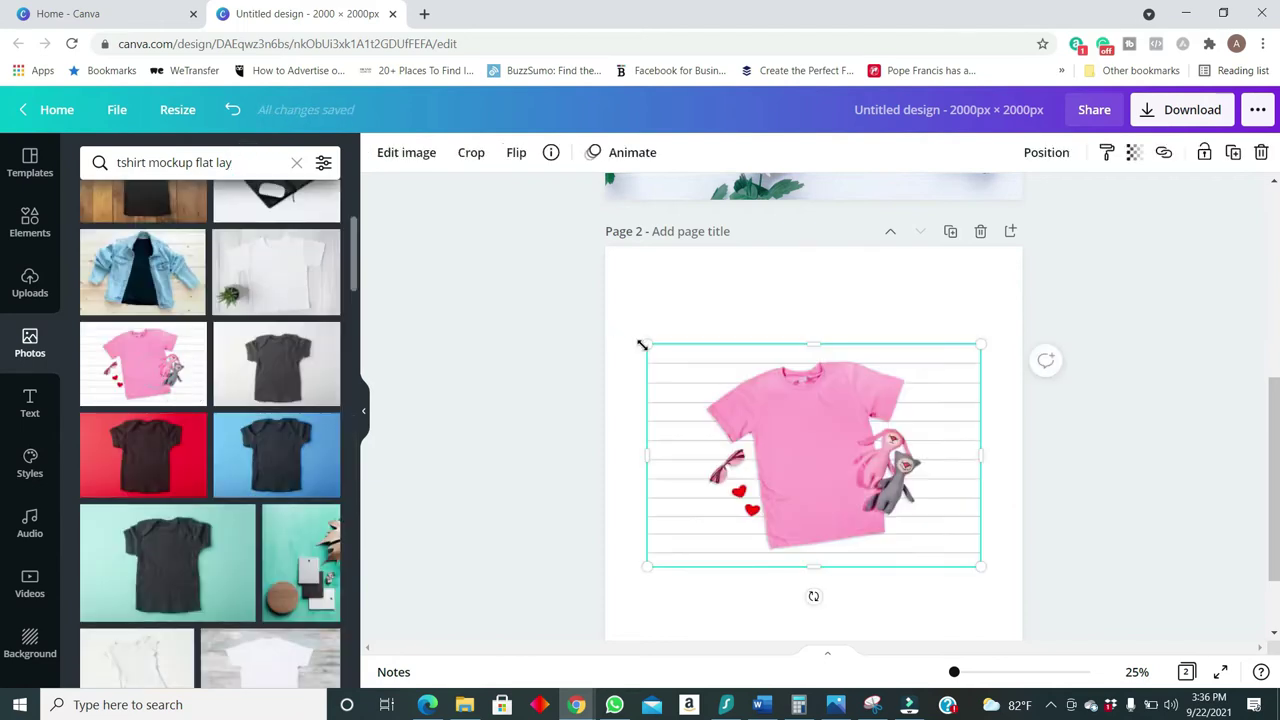
left_click_drag(642, 344, 549, 216)
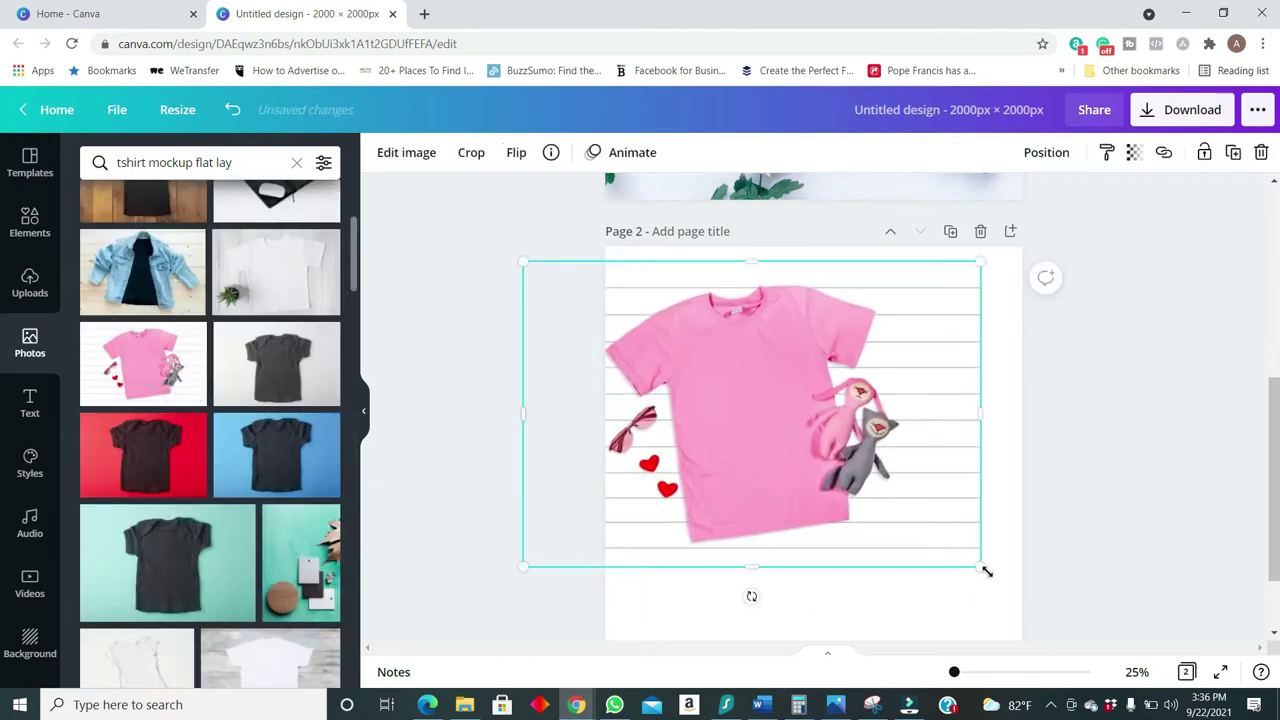
left_click_drag(986, 571, 1087, 637)
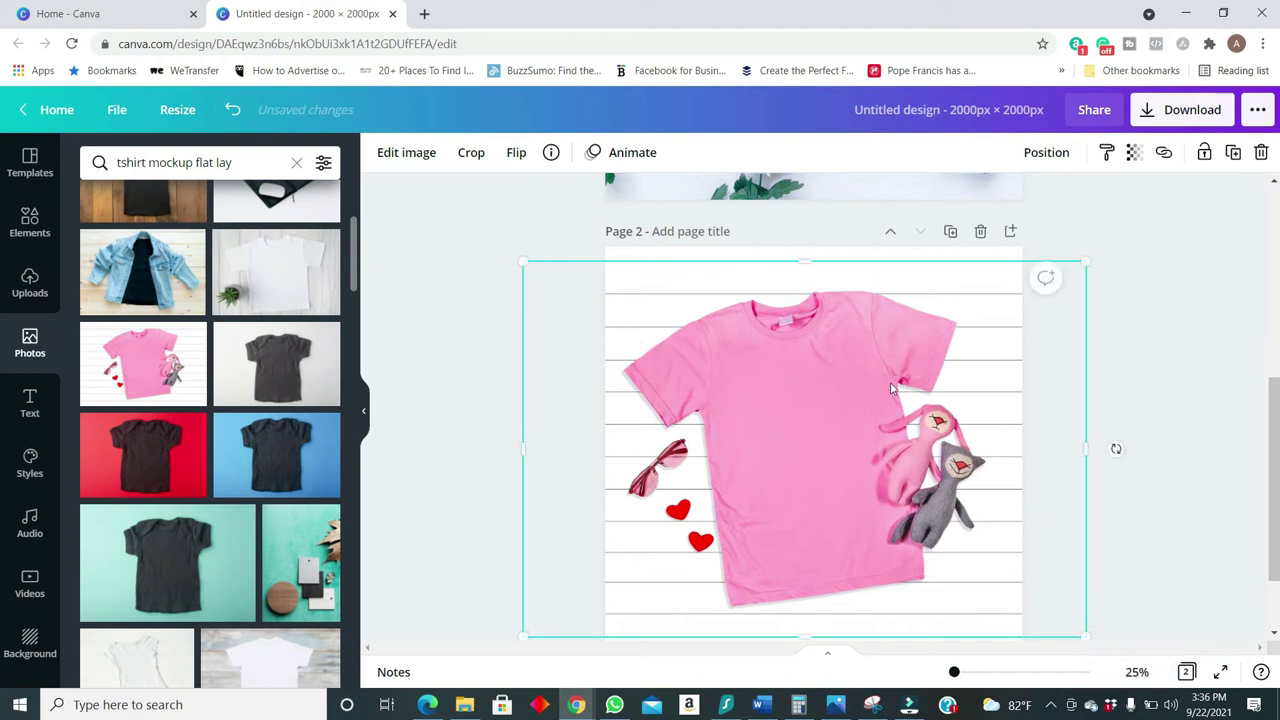
mouse_move(798, 259)
left_mouse_down()
mouse_move(808, 229)
mouse_move(803, 247)
left_mouse_up()
scroll(853, 425, "up", 4)
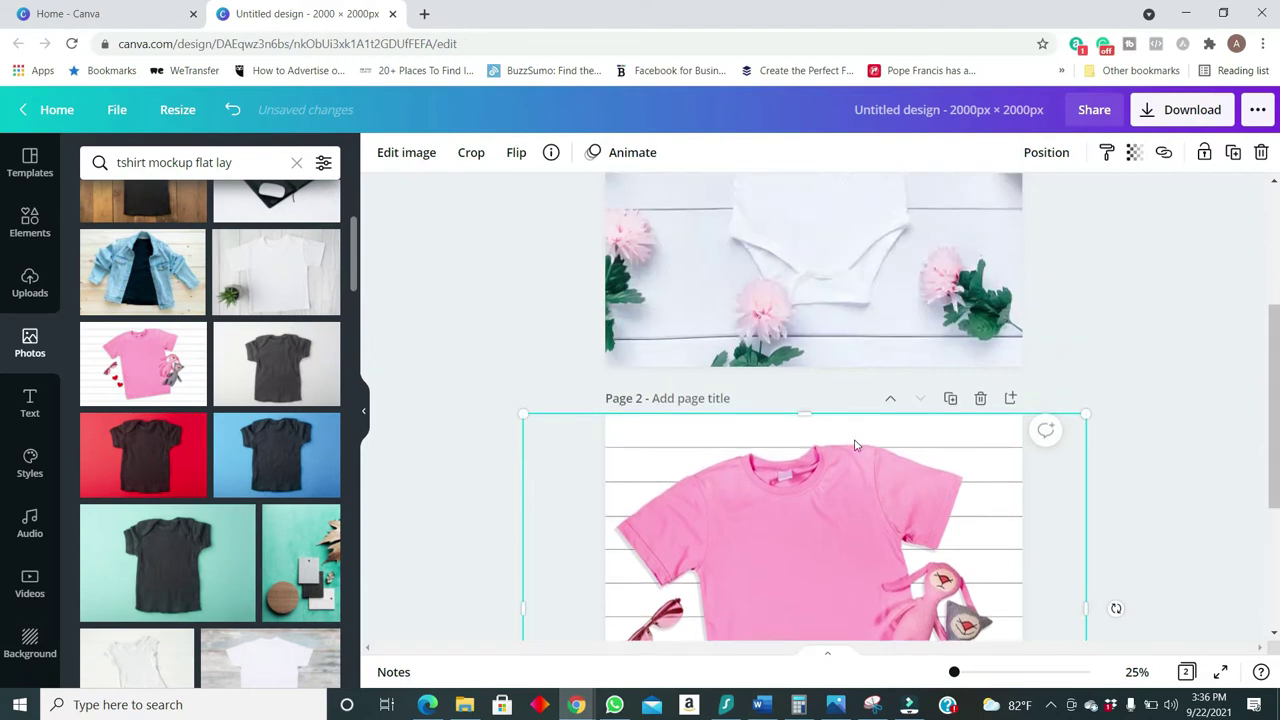
left_click(824, 283)
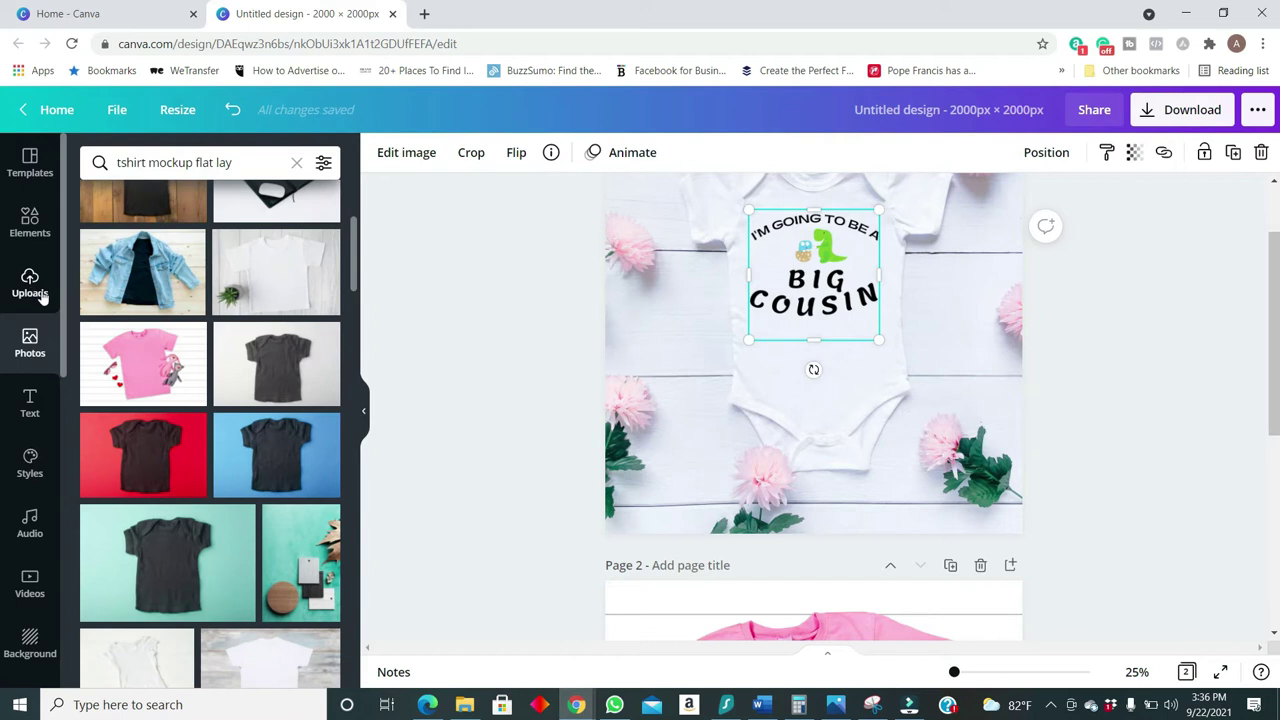
left_click(30, 285)
Add the Big Cousin Sammy graphic, shrunk and placed on the pink shirt front.
scroll(880, 512, "down", 5)
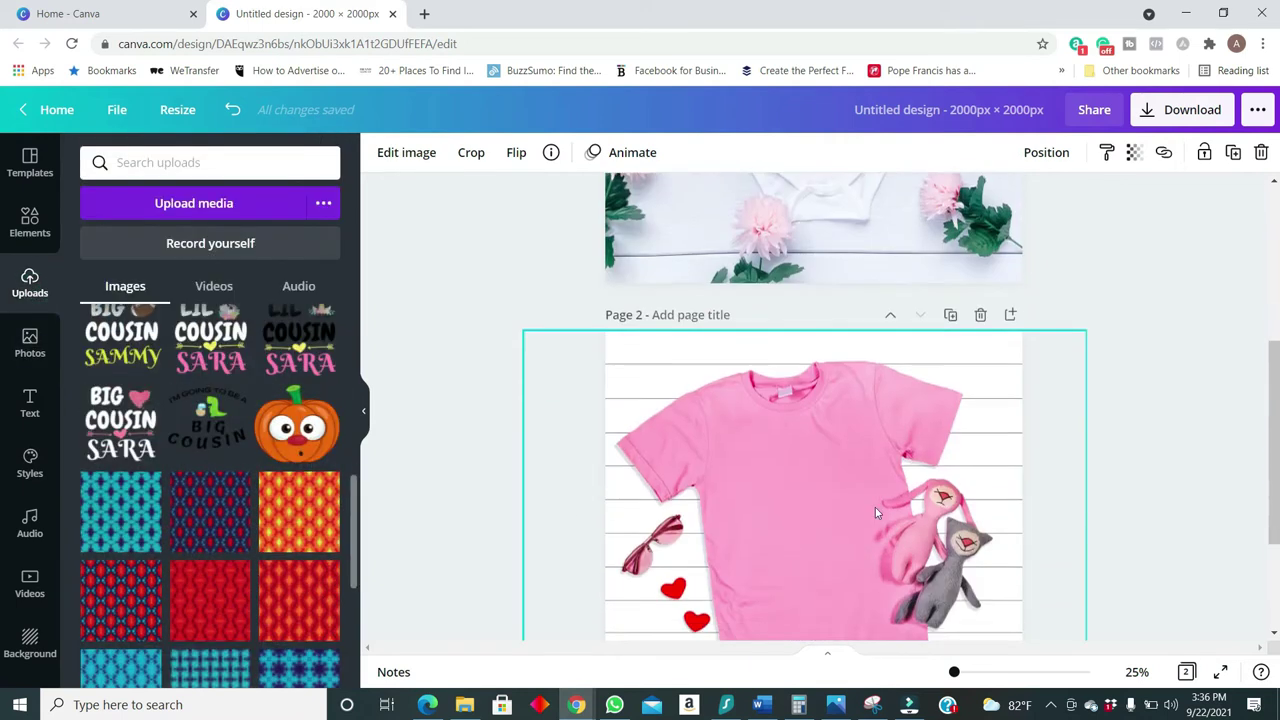
left_click(135, 345)
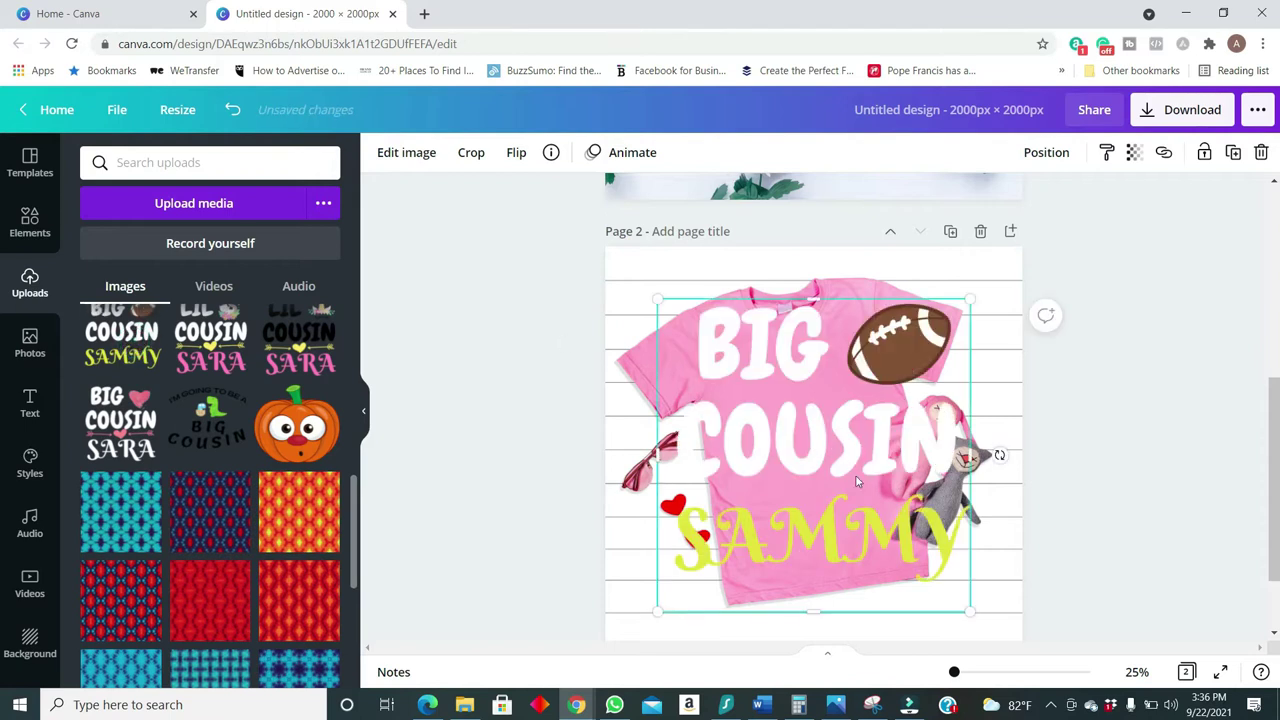
left_click_drag(969, 614, 852, 490)
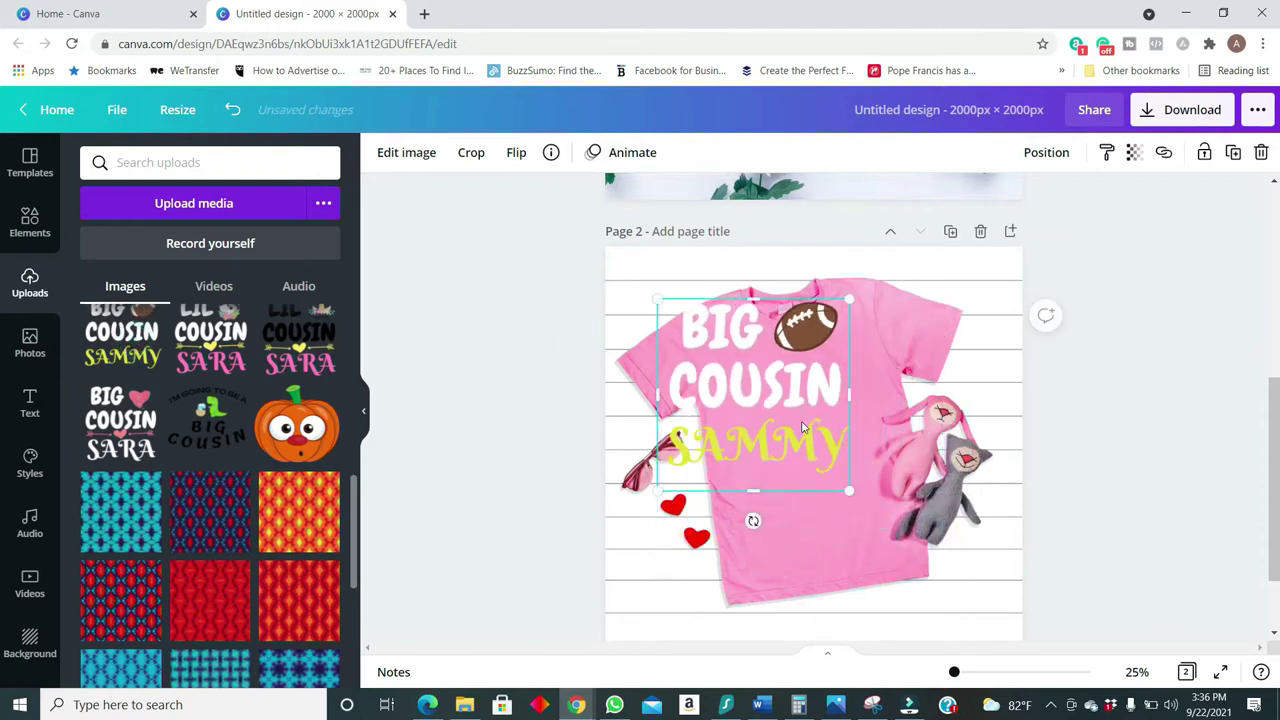
left_click_drag(801, 410, 850, 447)
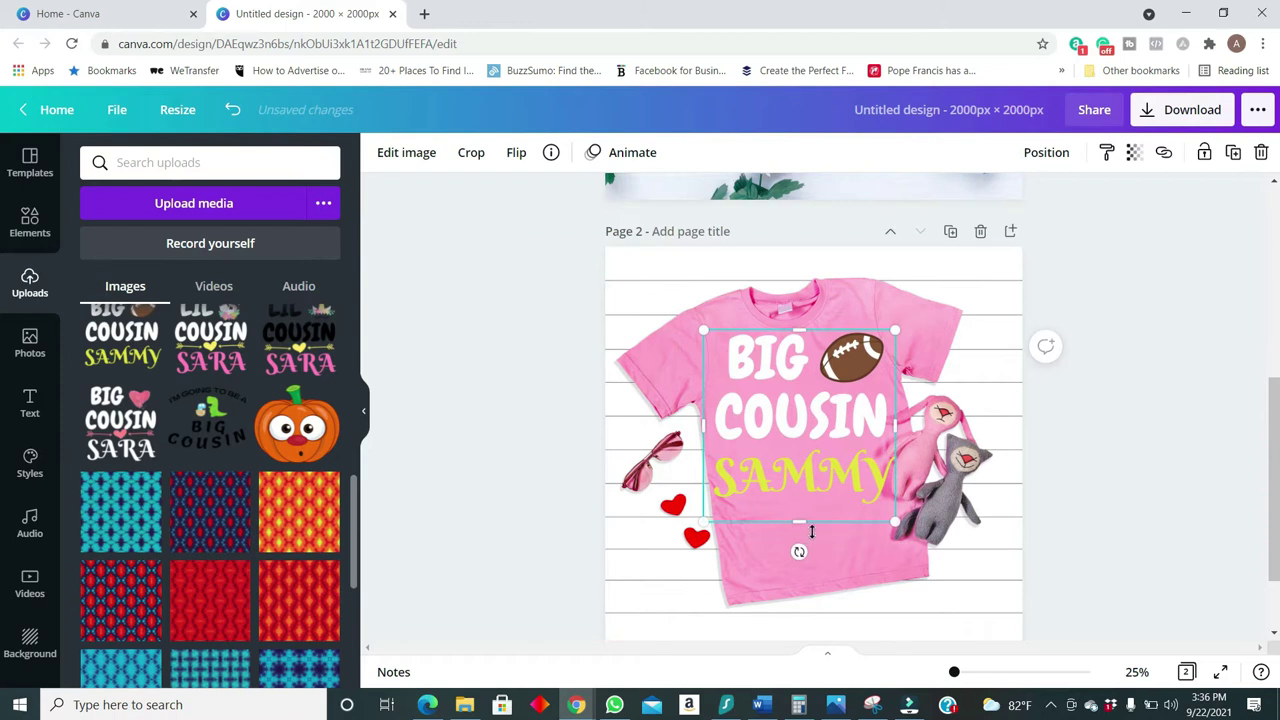
Tilt the Sammy graphic about -12° and fine-tune its size and position on the shirt.
left_click_drag(801, 551, 831, 556)
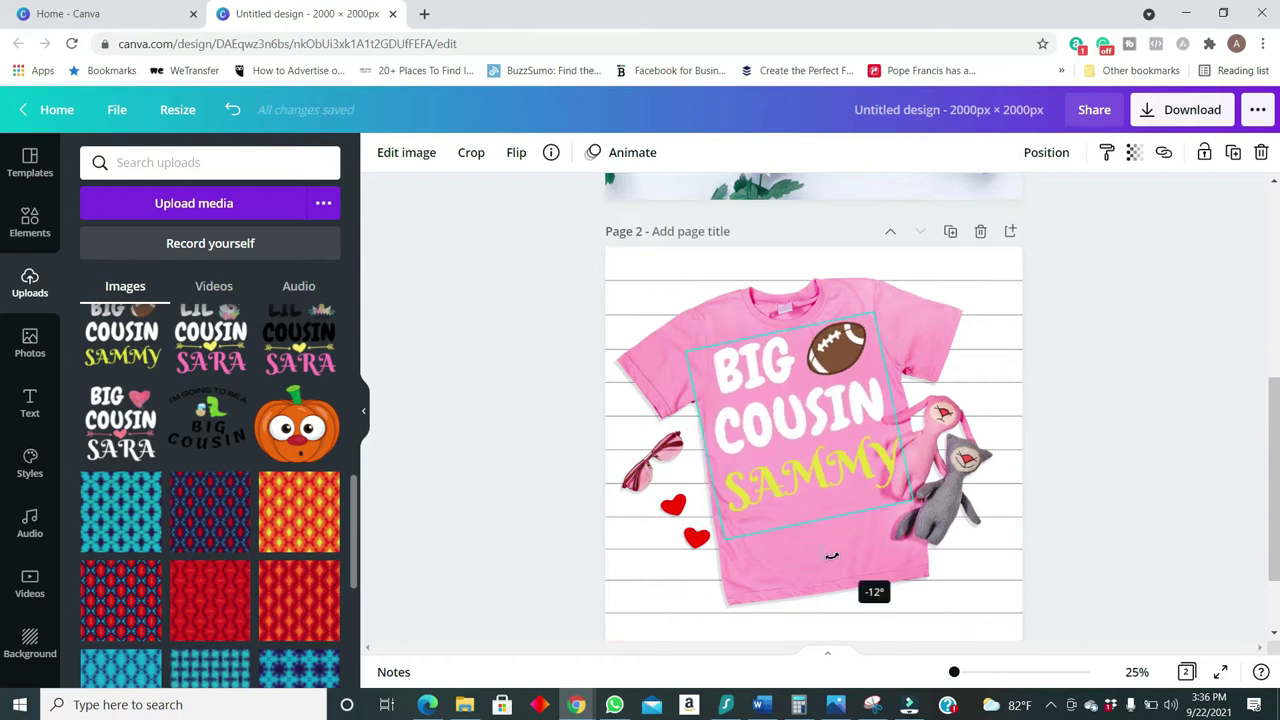
left_click_drag(912, 505, 890, 450)
left_click_drag(812, 428, 818, 425)
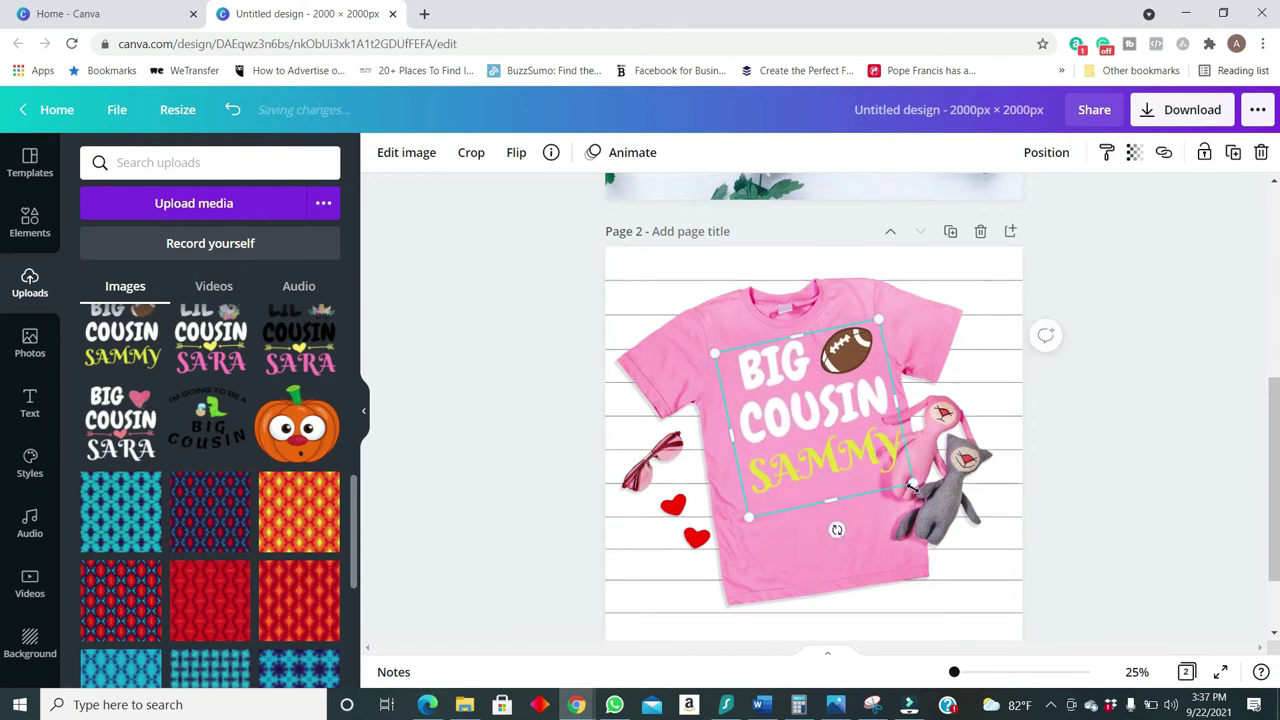
left_click_drag(906, 490, 890, 469)
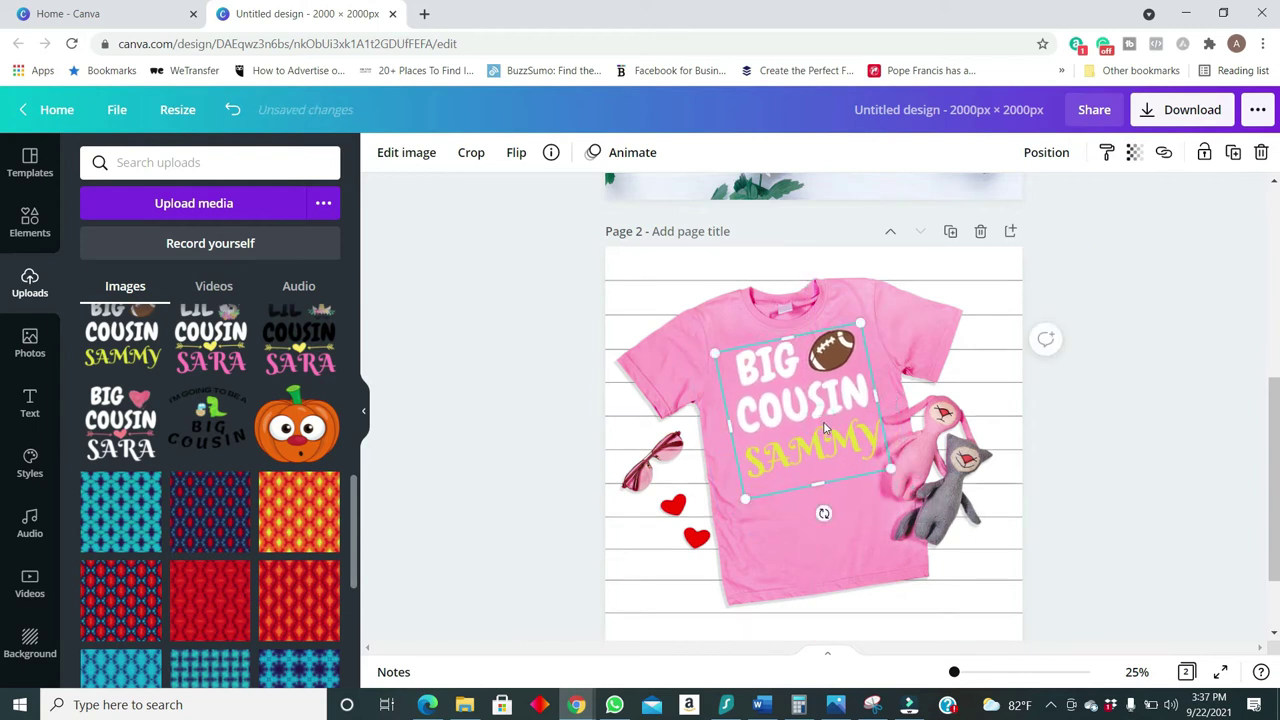
left_click_drag(825, 513, 825, 521)
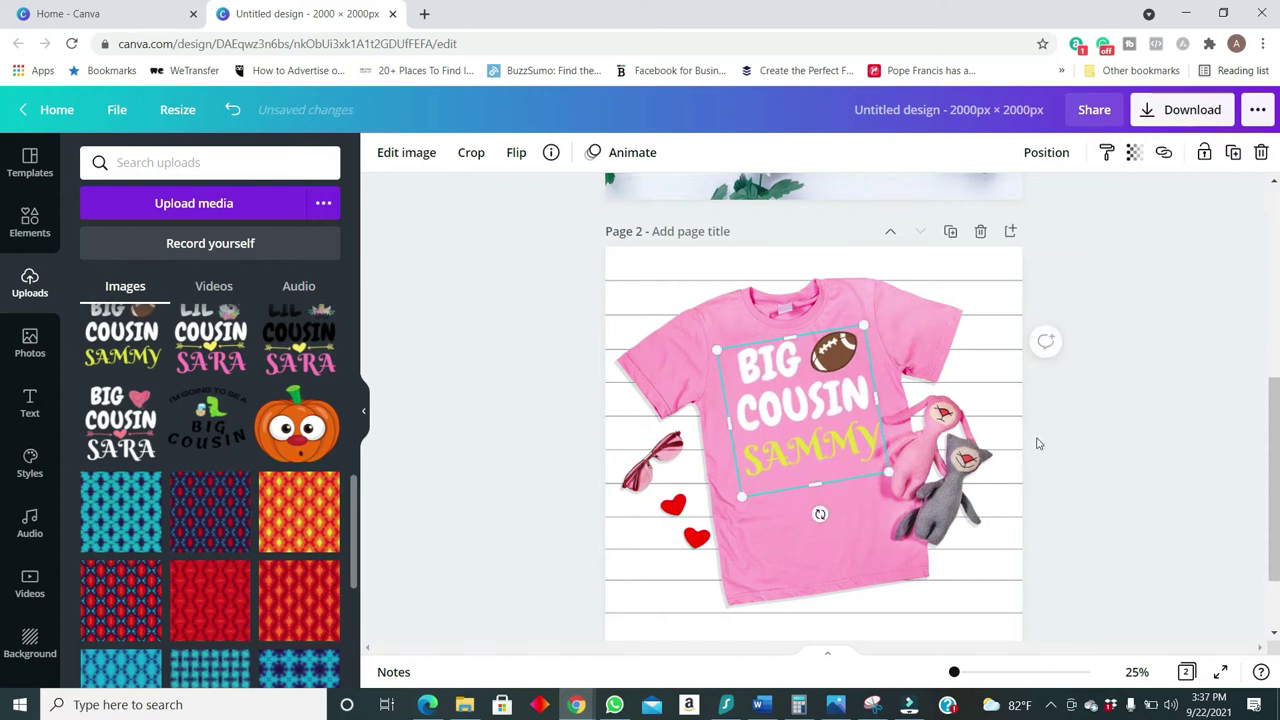
left_click(1094, 470)
scroll(1079, 459, "down", 2)
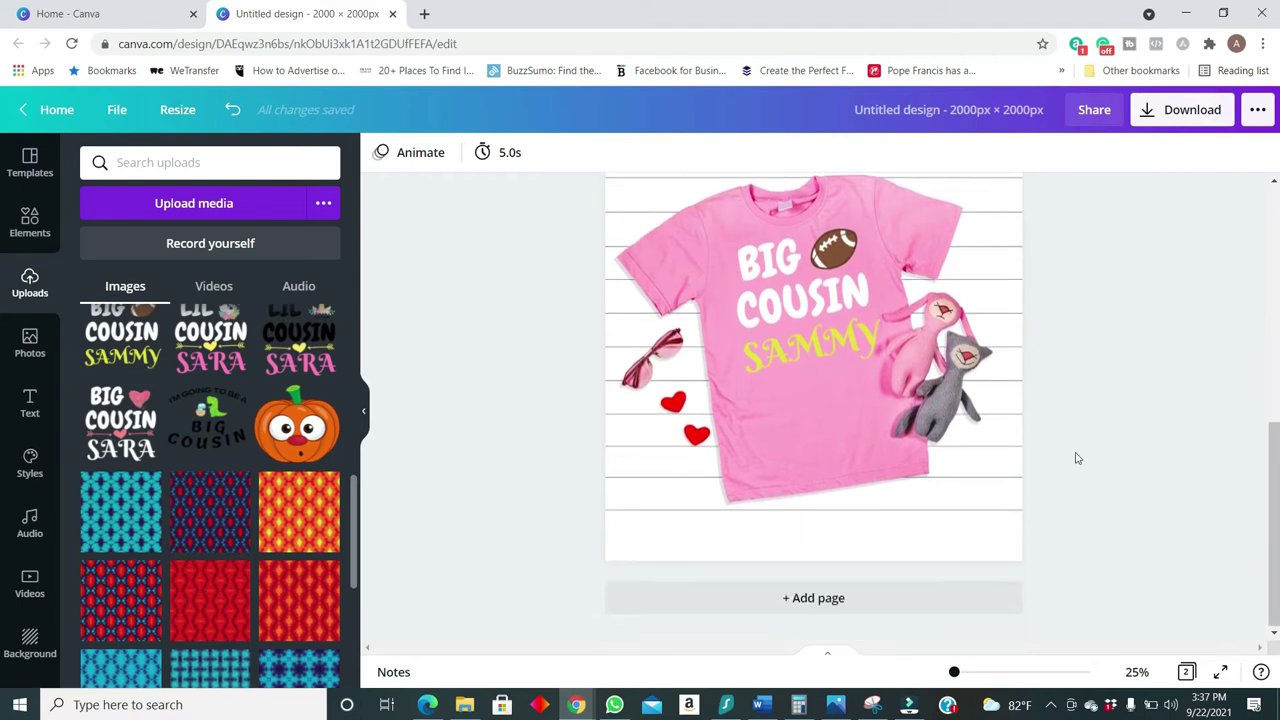
left_click(793, 289)
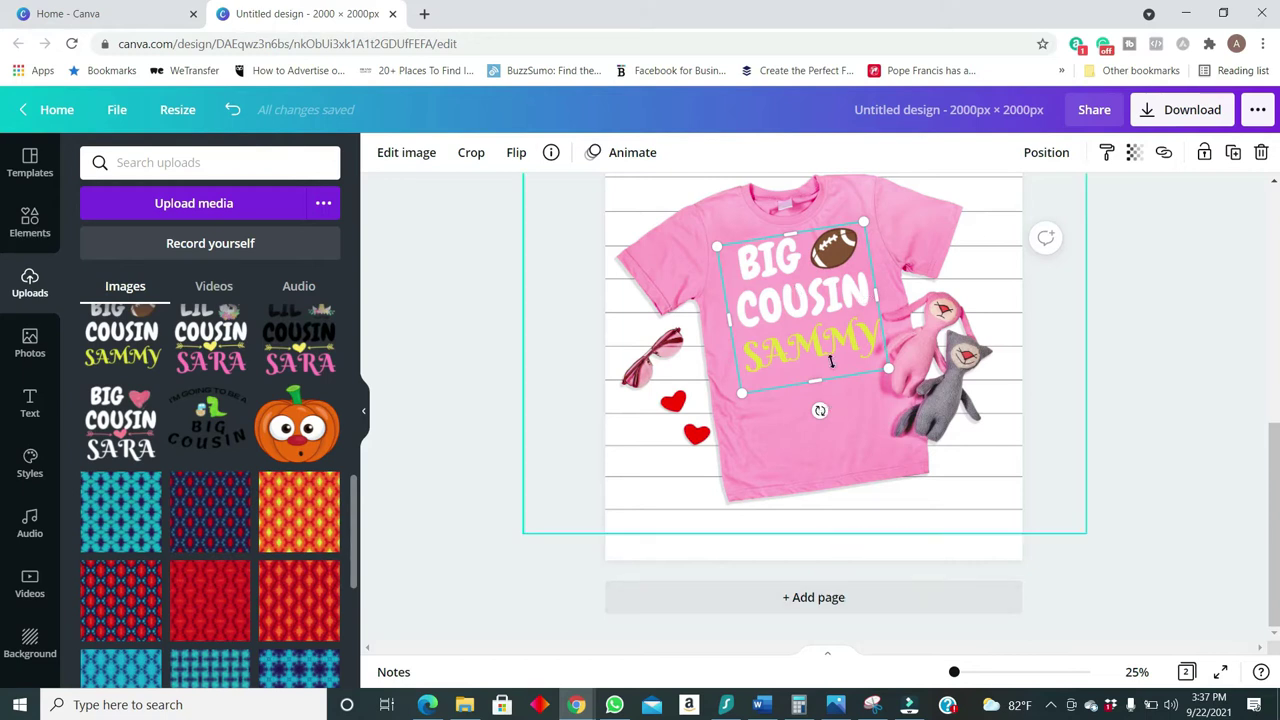
Delete the Sammy graphic and add the Big Cousin Sara design in its place.
key("Delete")
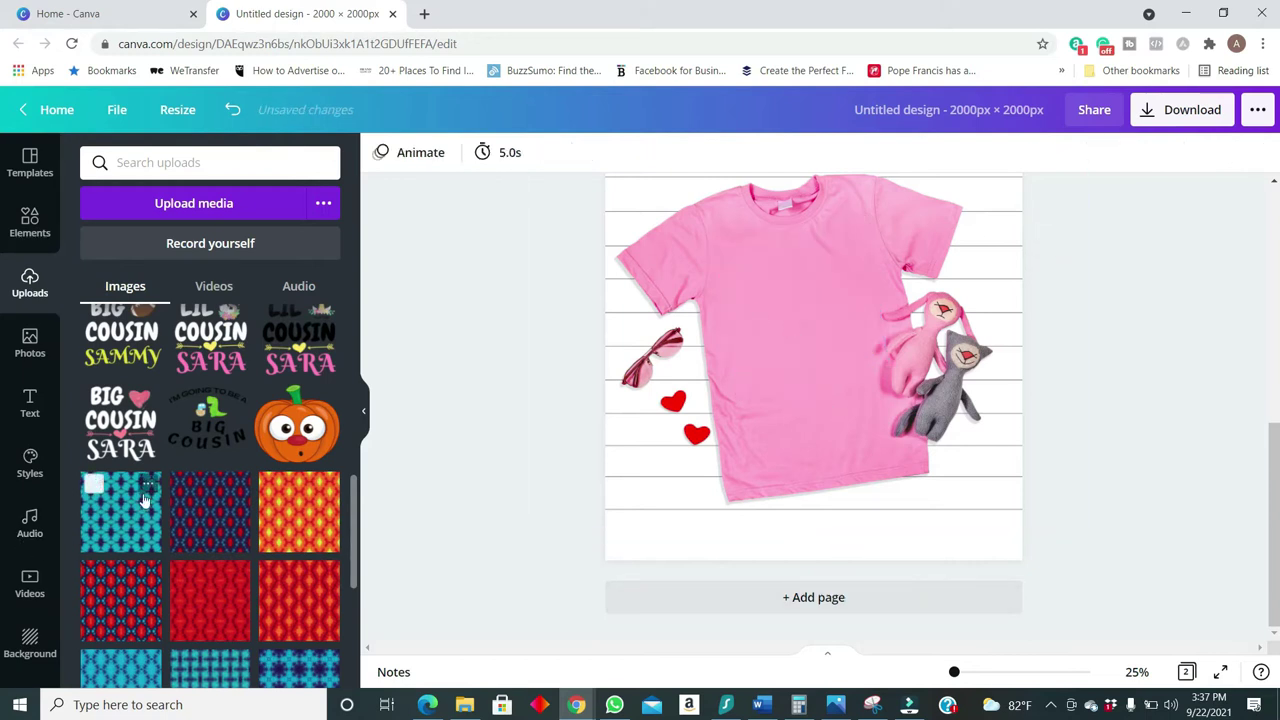
left_click(771, 400)
key("ctrl+v")
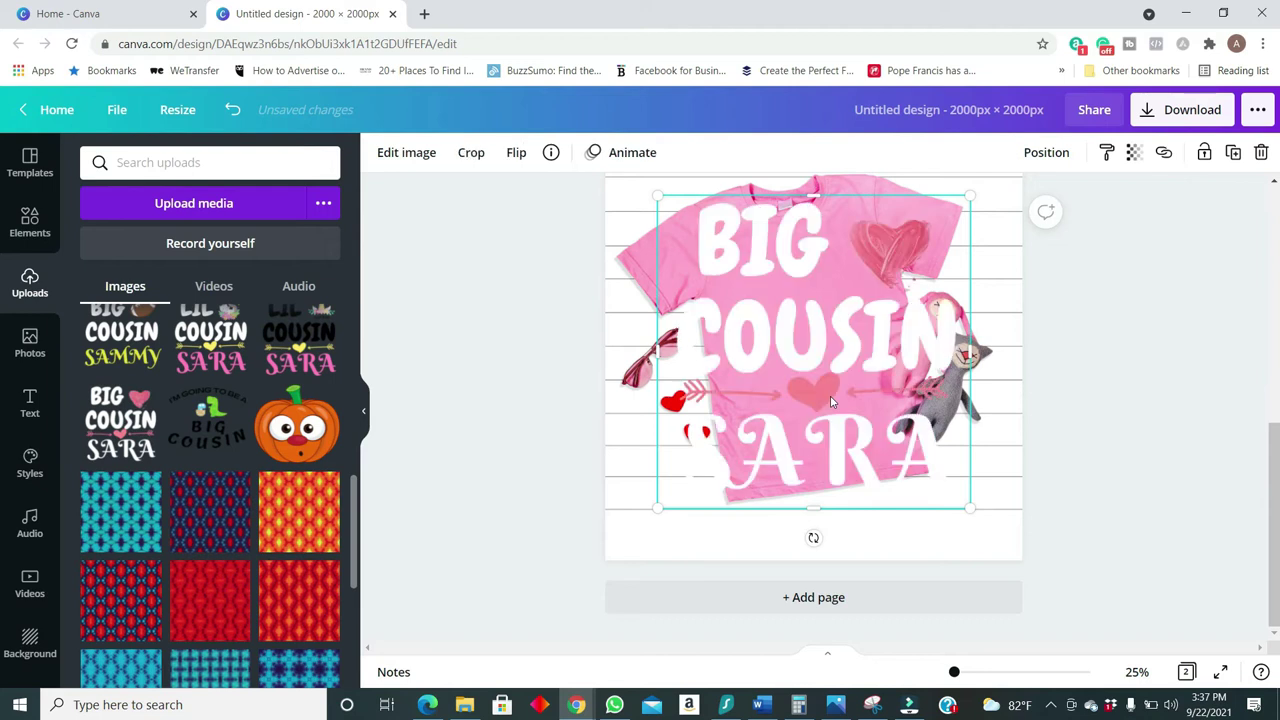
Shrink, tilt and centre the Sara graphic on the pink shirt's chest.
left_click_drag(940, 480, 845, 380)
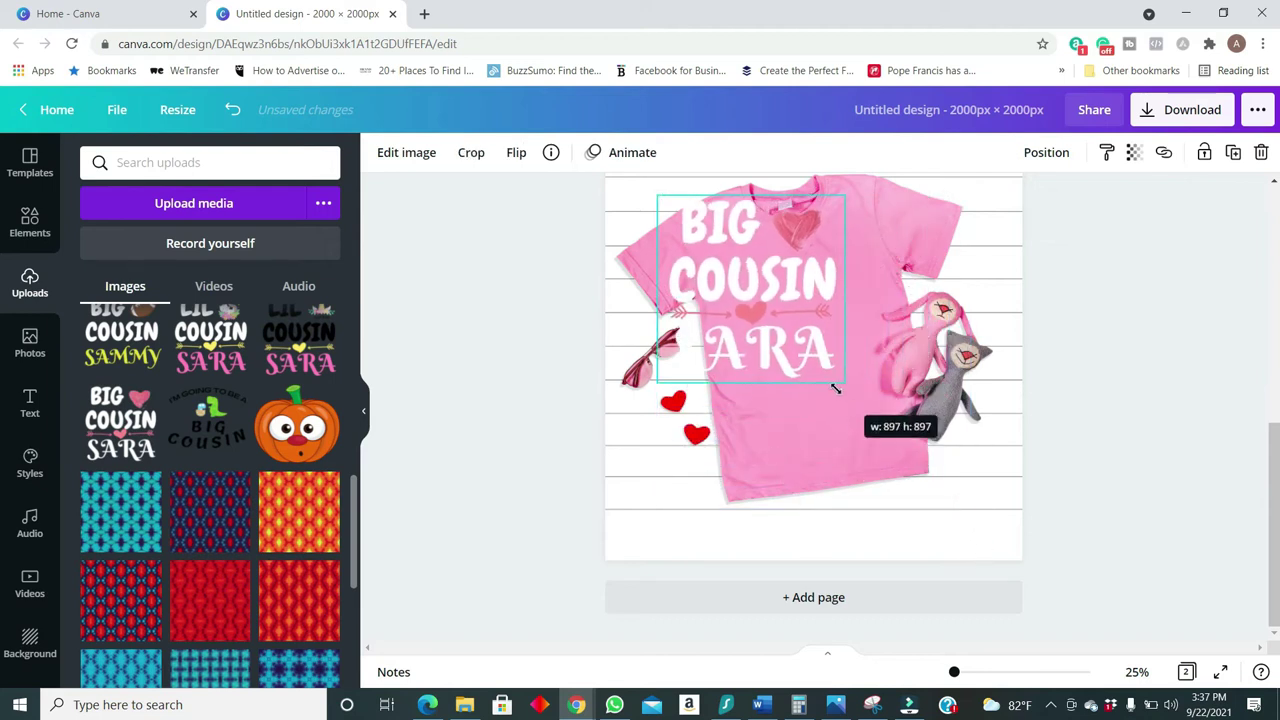
left_click_drag(741, 398, 862, 452)
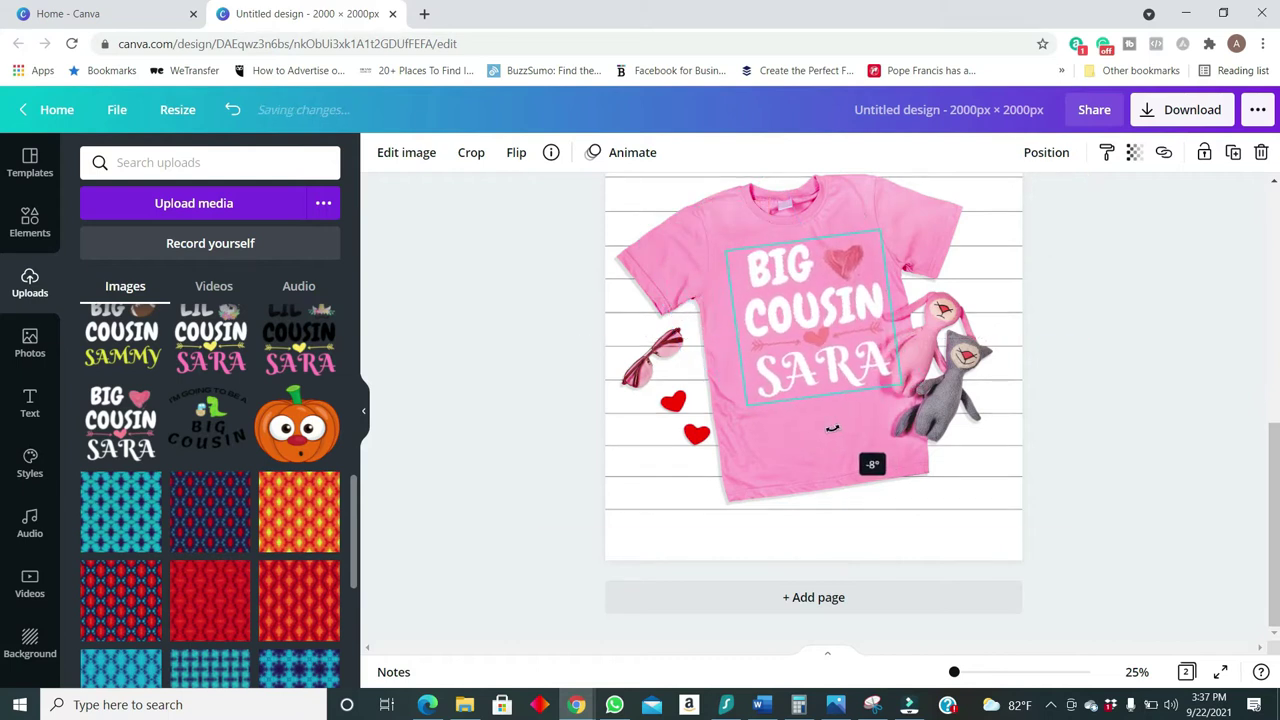
left_click_drag(790, 350, 810, 310)
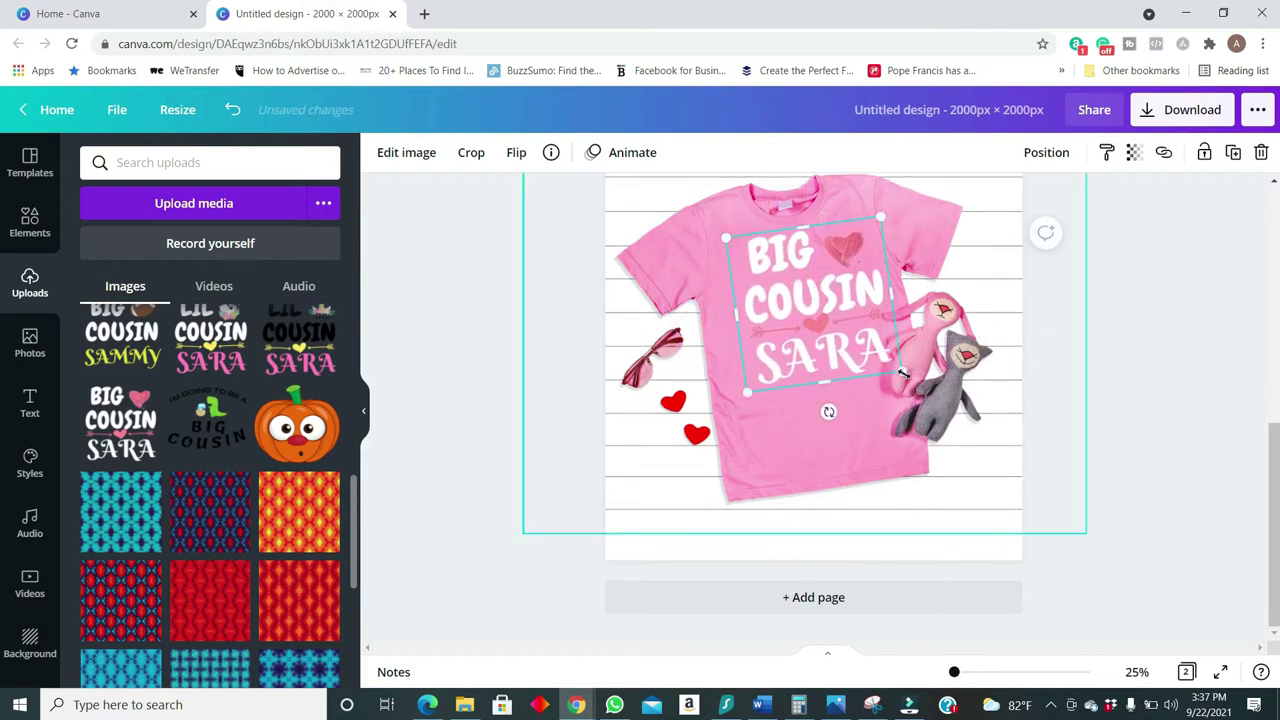
left_click(1115, 410)
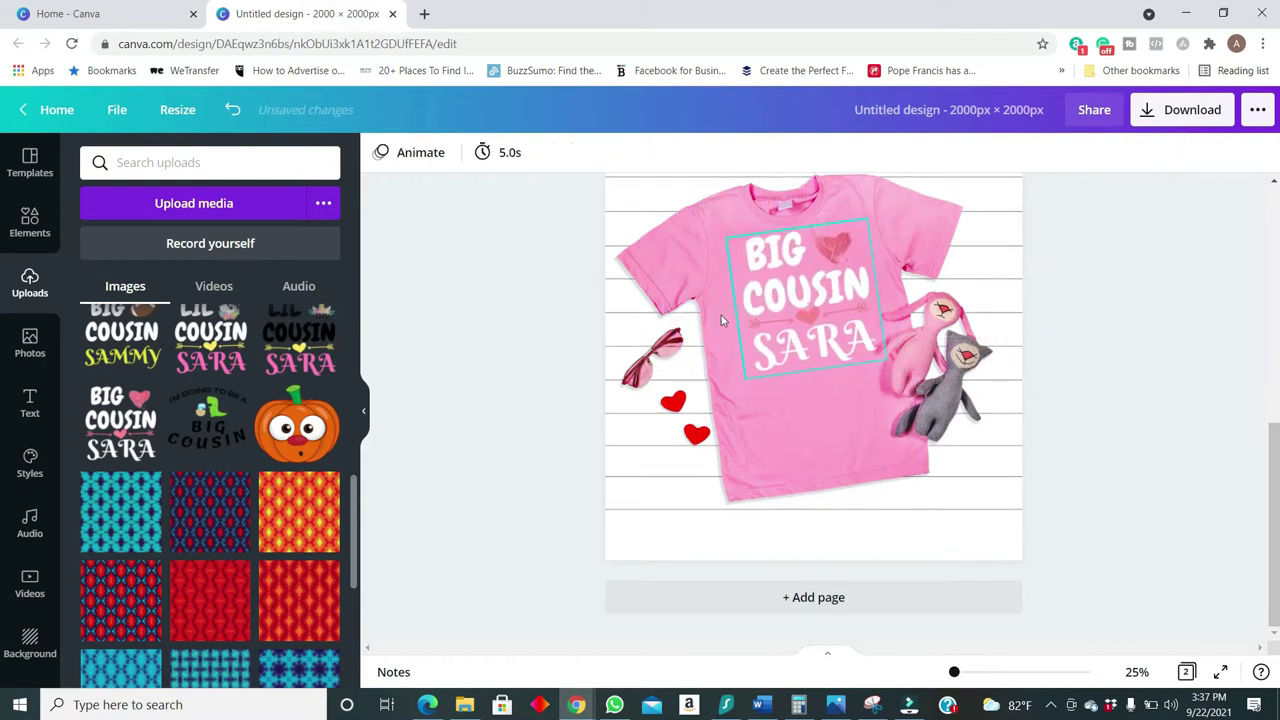
left_click(806, 297)
left_click(1140, 343)
scroll(1060, 463, "up", 2)
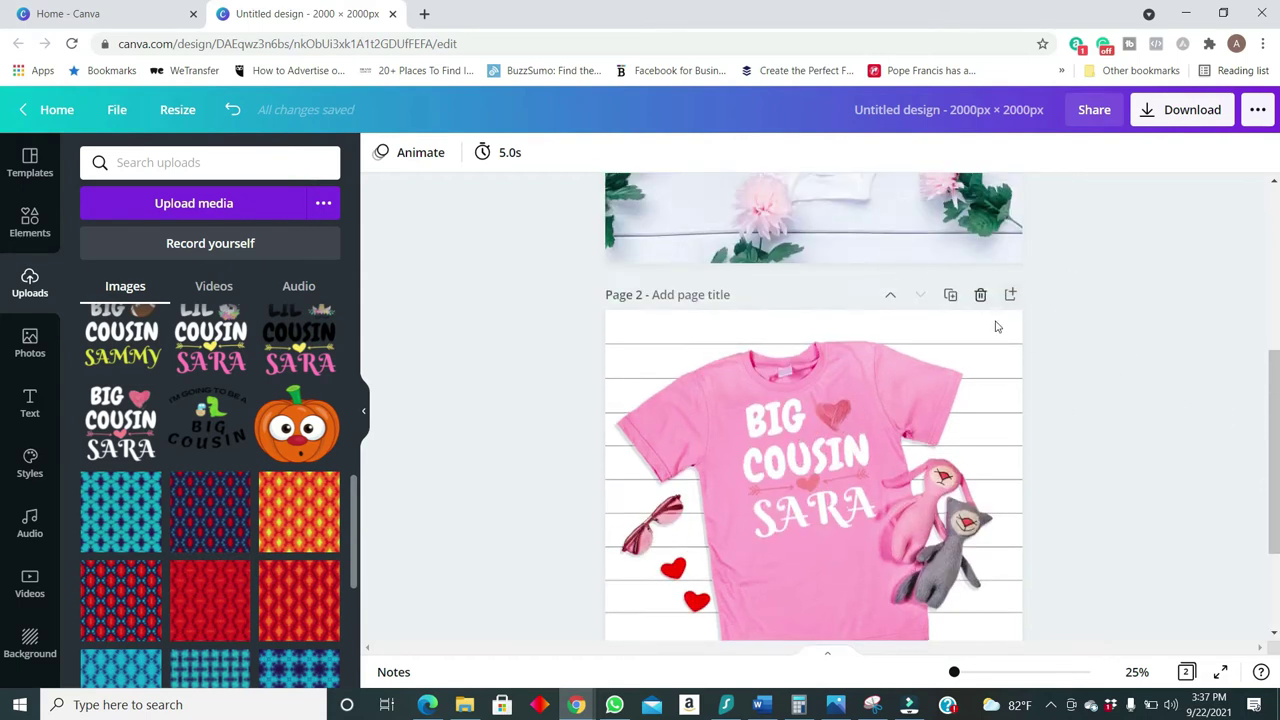
scroll(1109, 440, "down", 3)
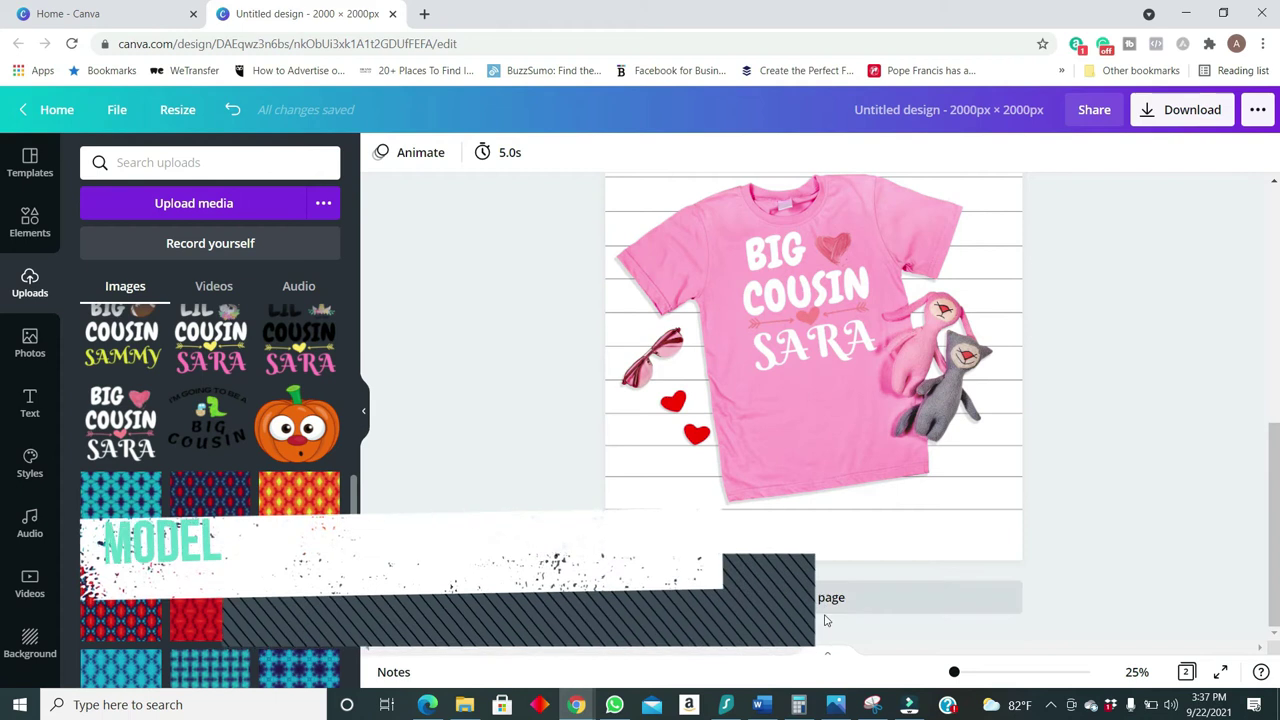
Add a blank page 3 and search photos for 'tshirt mockup' without 'flat lay'.
left_click(834, 600)
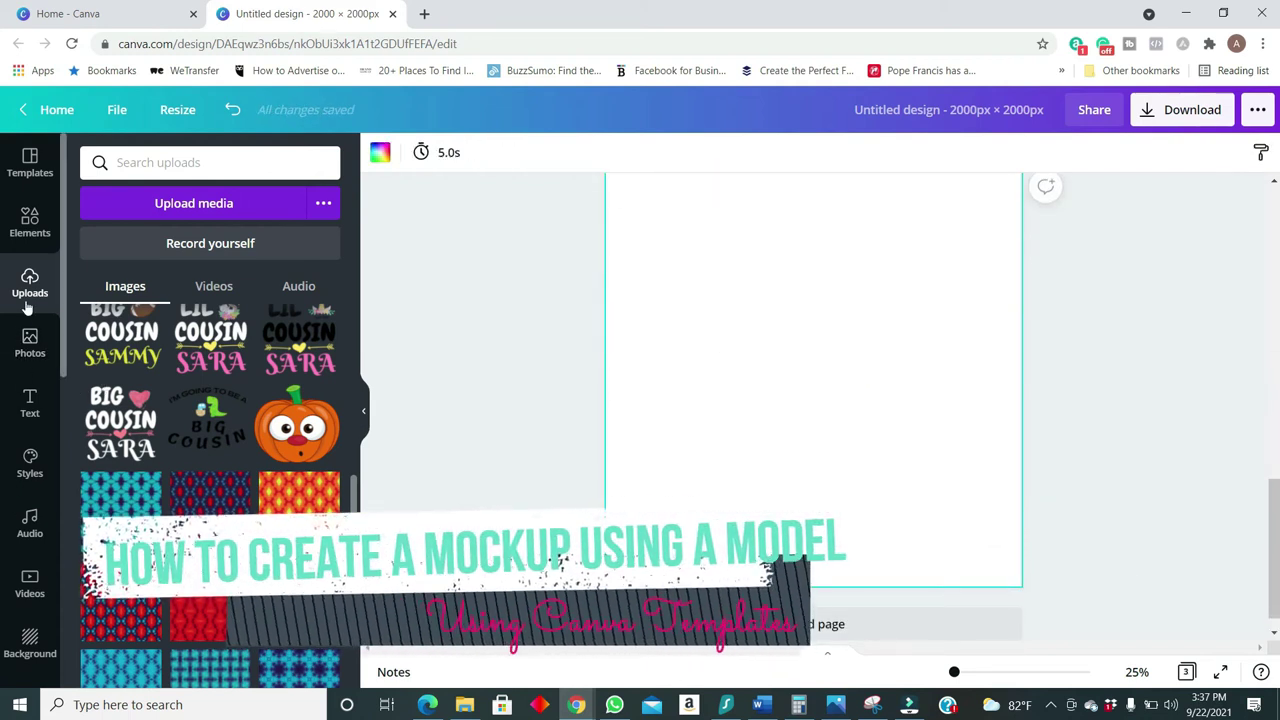
left_click(30, 342)
left_click_drag(237, 167, 198, 167)
key("BackSpace")
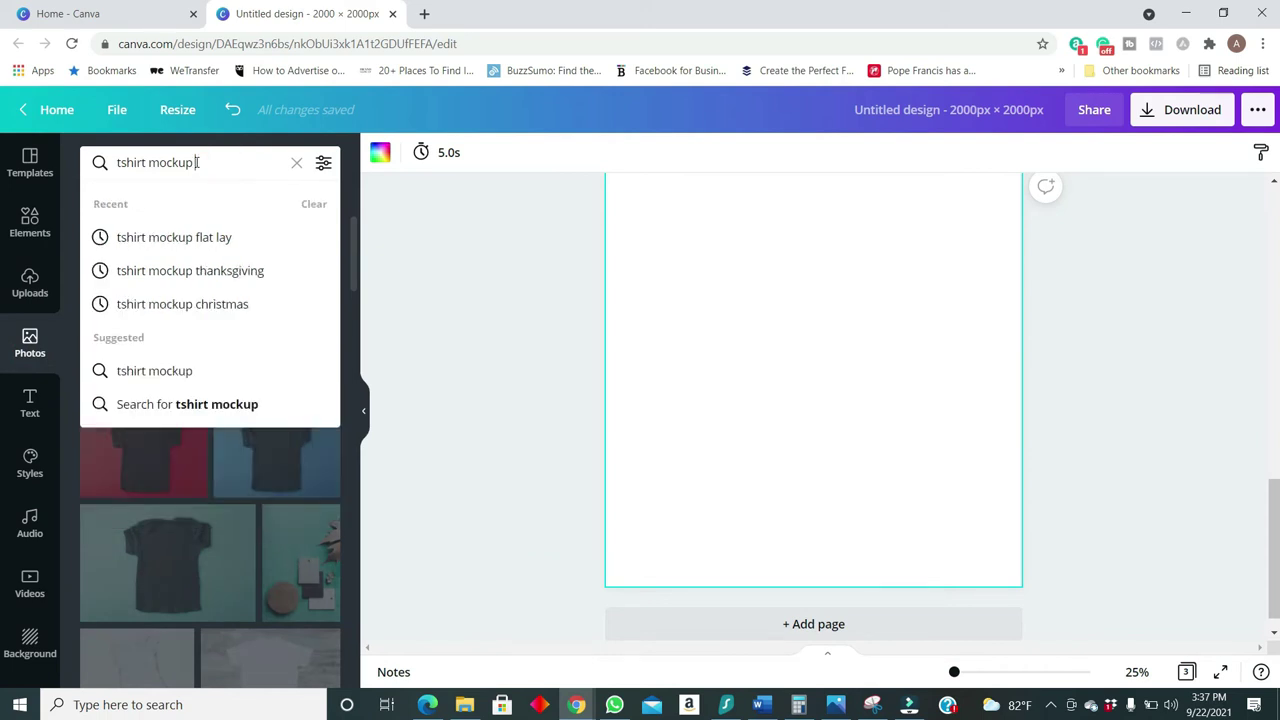
key("Return")
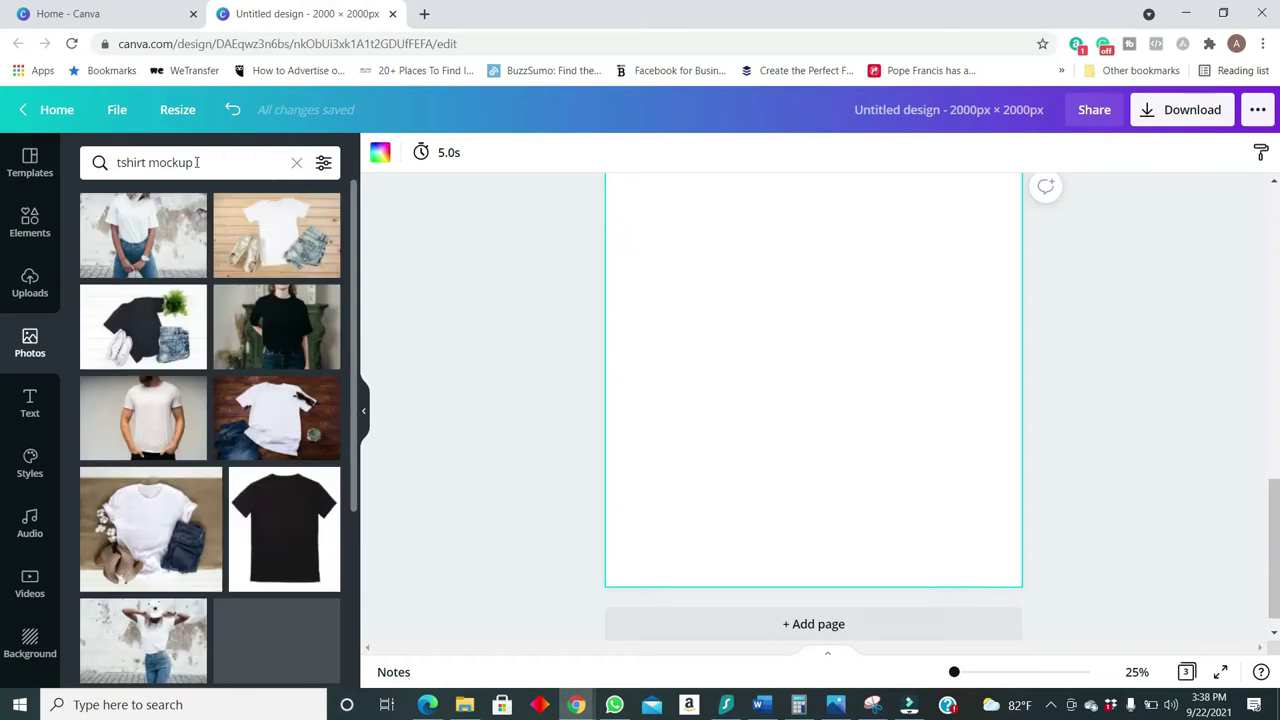
scroll(250, 490, "down", 5)
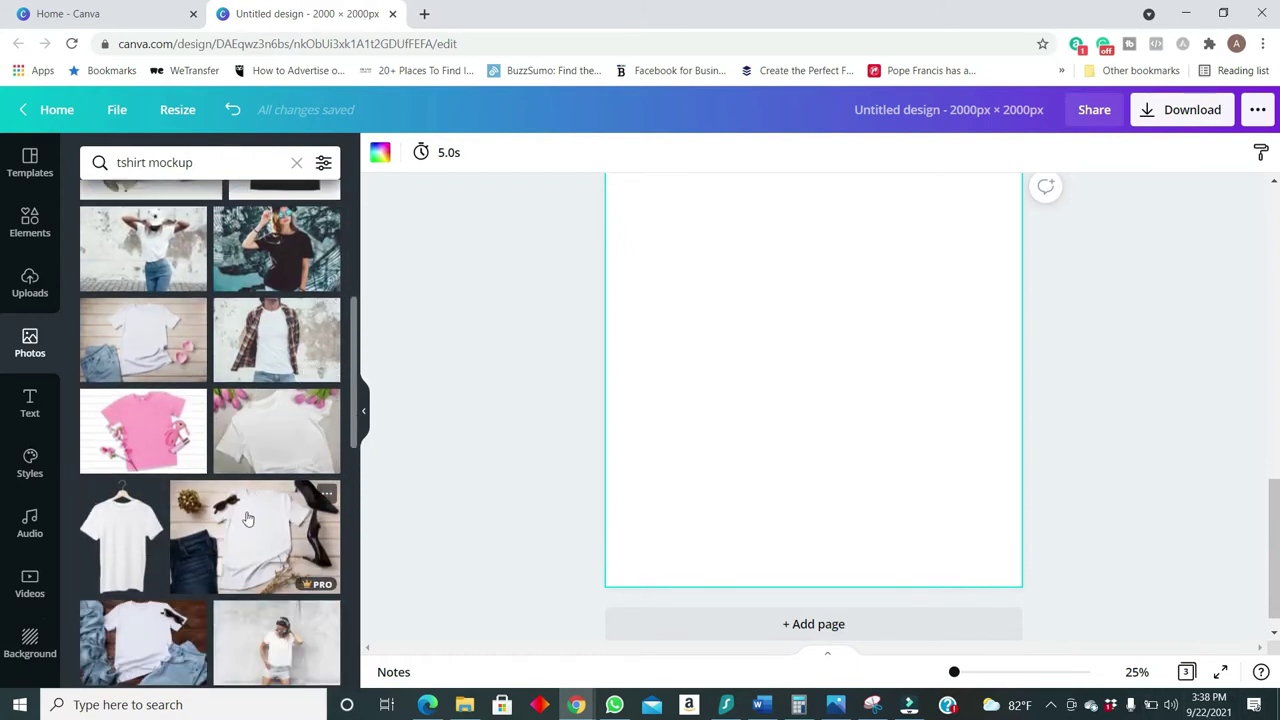
scroll(250, 495, "down", 3)
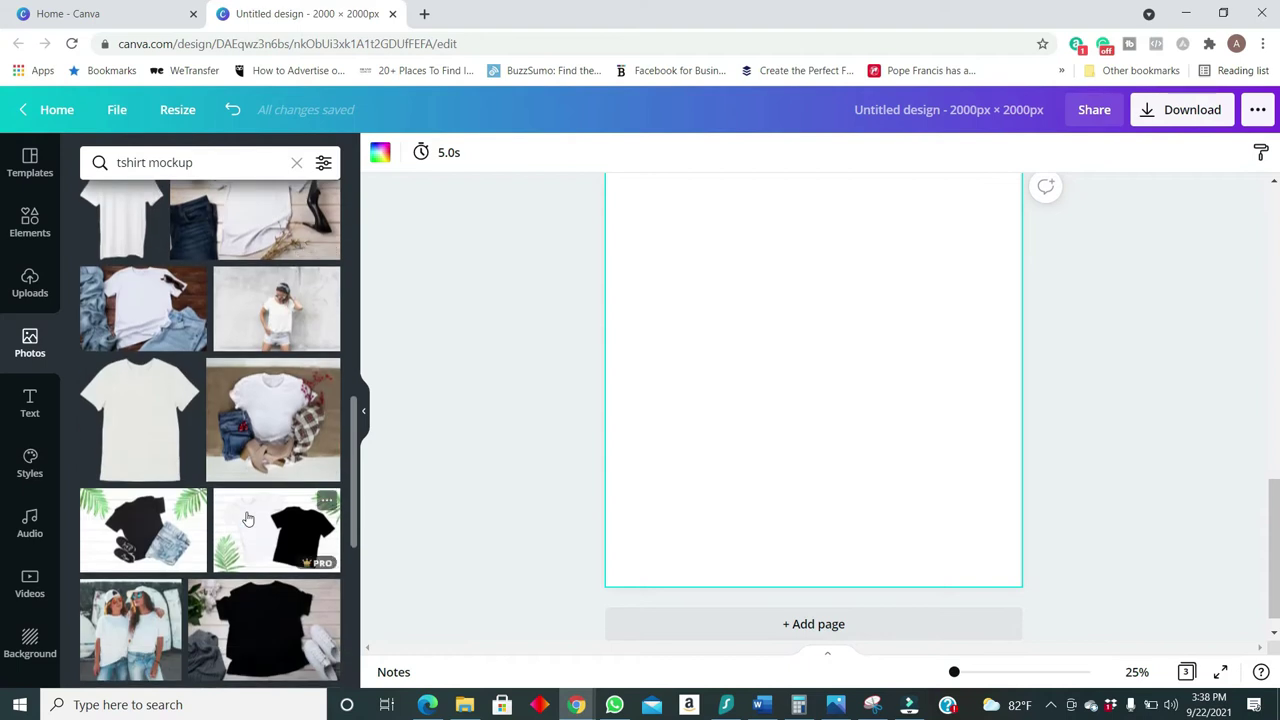
Add the woman-in-white-tee photo to page 3, enlarge it, and set it as the background.
left_click(278, 319)
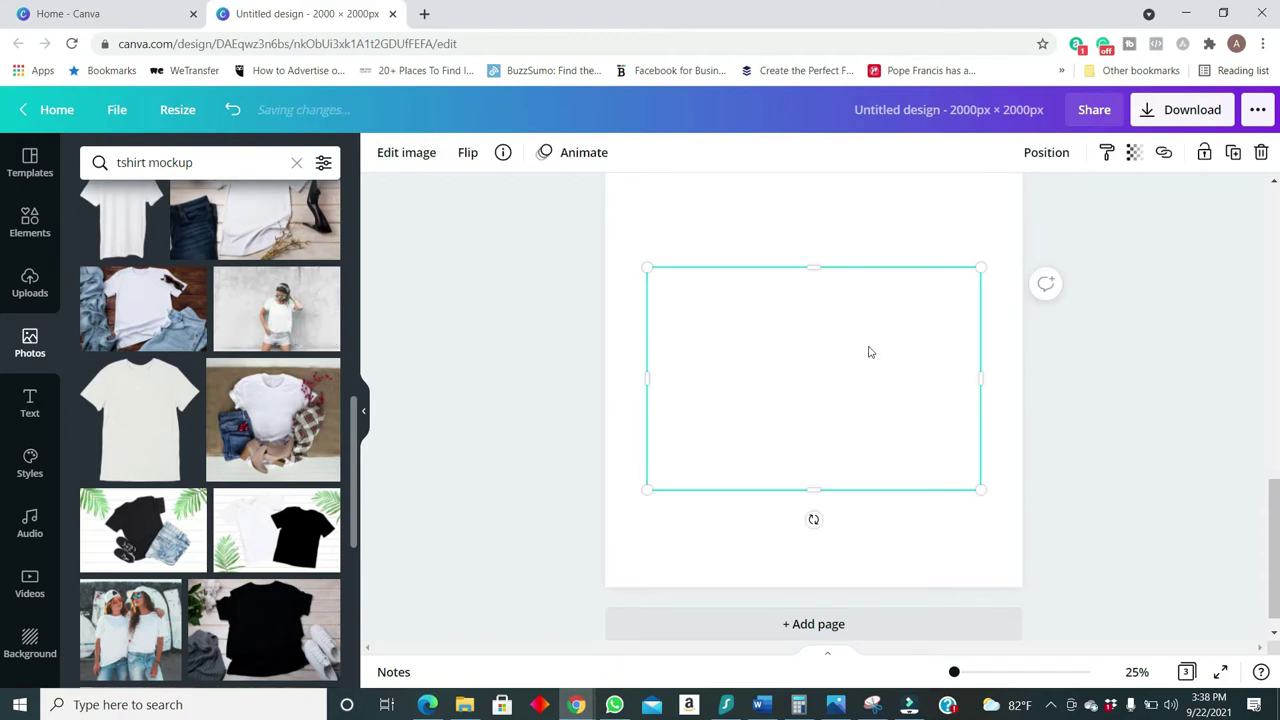
left_click_drag(645, 268, 412, 82)
left_click_drag(980, 489, 1250, 400)
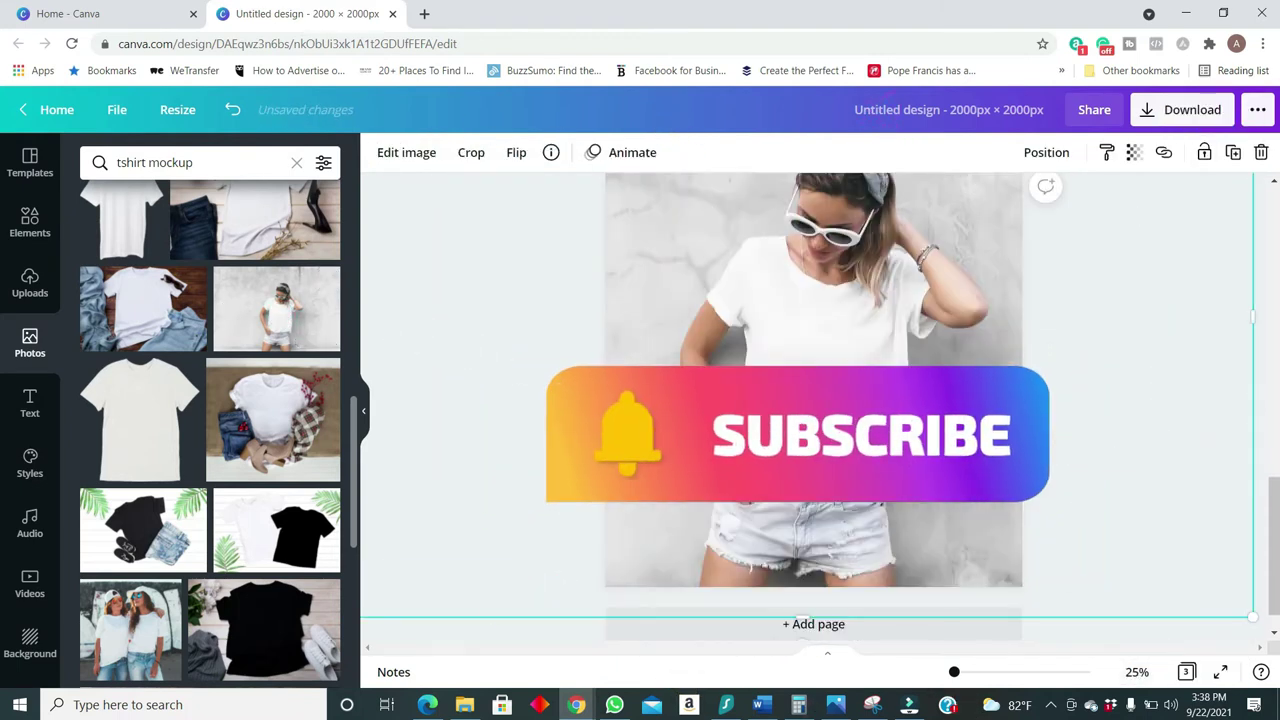
left_click_drag(860, 382, 767, 380)
double_click(906, 360)
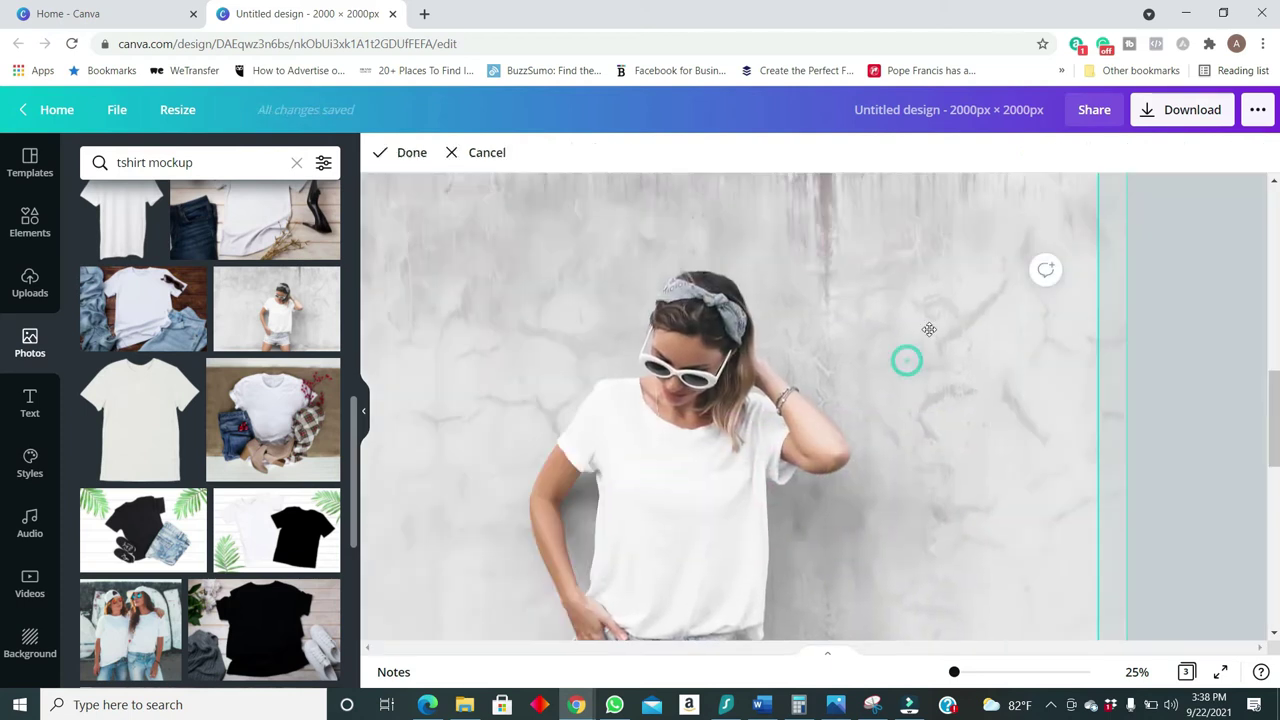
left_click(1186, 363)
left_click(881, 360)
double_click(881, 360)
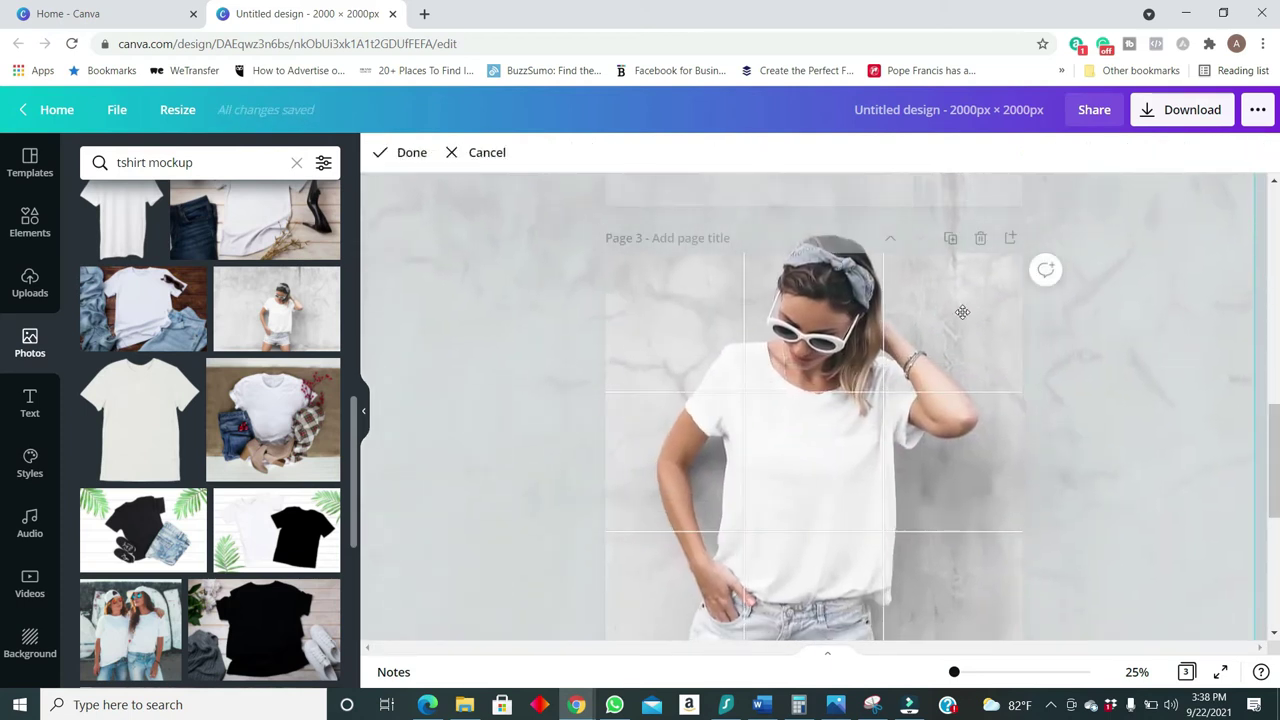
Reframe page 3's background photo, enlarging it within the page and nudging it left.
left_click(1137, 672)
left_click(1100, 543)
left_click_drag(990, 522, 1017, 557)
left_click(1040, 560)
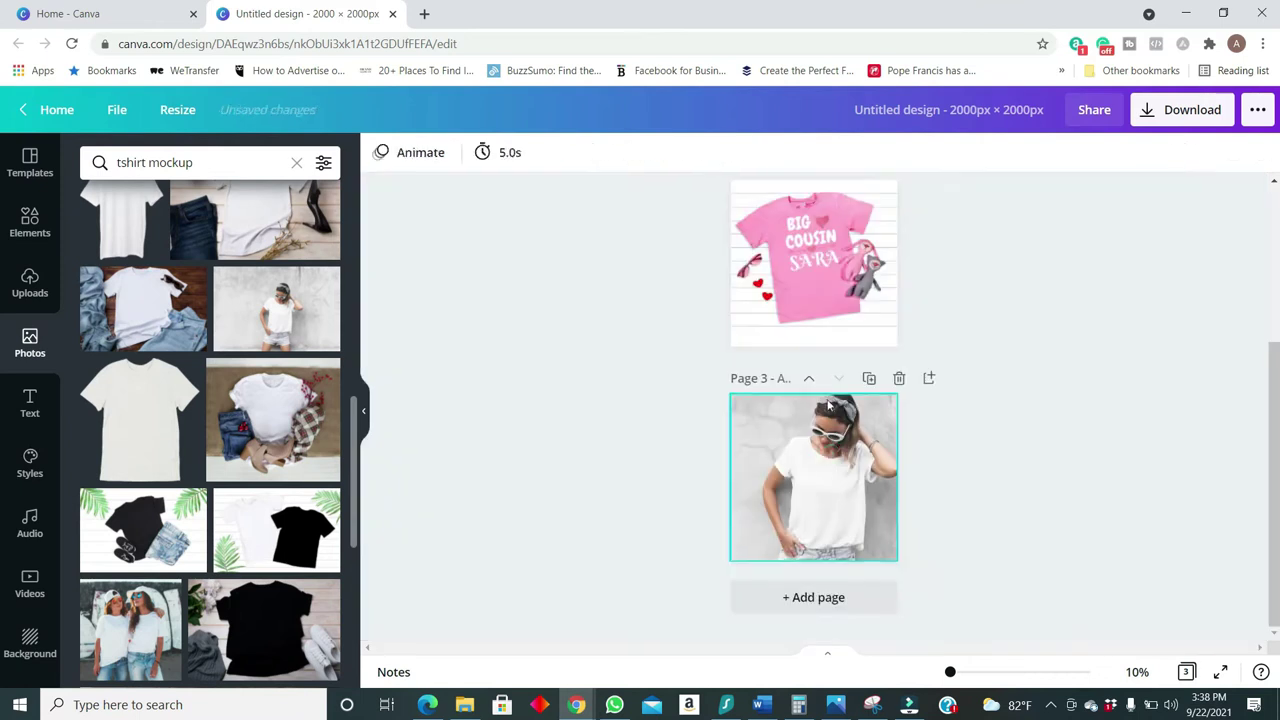
double_click(813, 455)
left_click_drag(823, 455, 813, 455)
left_click(1040, 600)
left_click(1137, 672)
Add the teal Peterson Cousin Squad upload, enlarge it, and position it across the white tee's chest.
left_click(1104, 517)
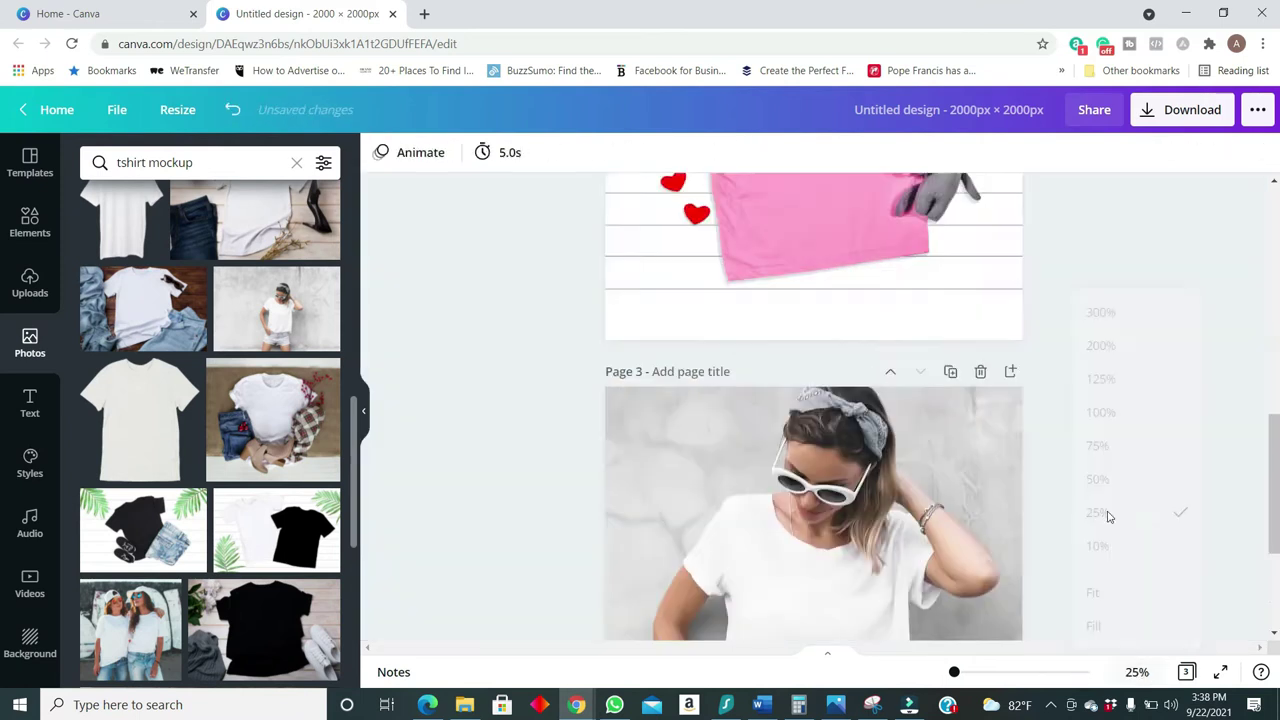
left_click(30, 283)
scroll(210, 500, "up", 5)
left_click(300, 400)
left_click_drag(834, 486, 806, 503)
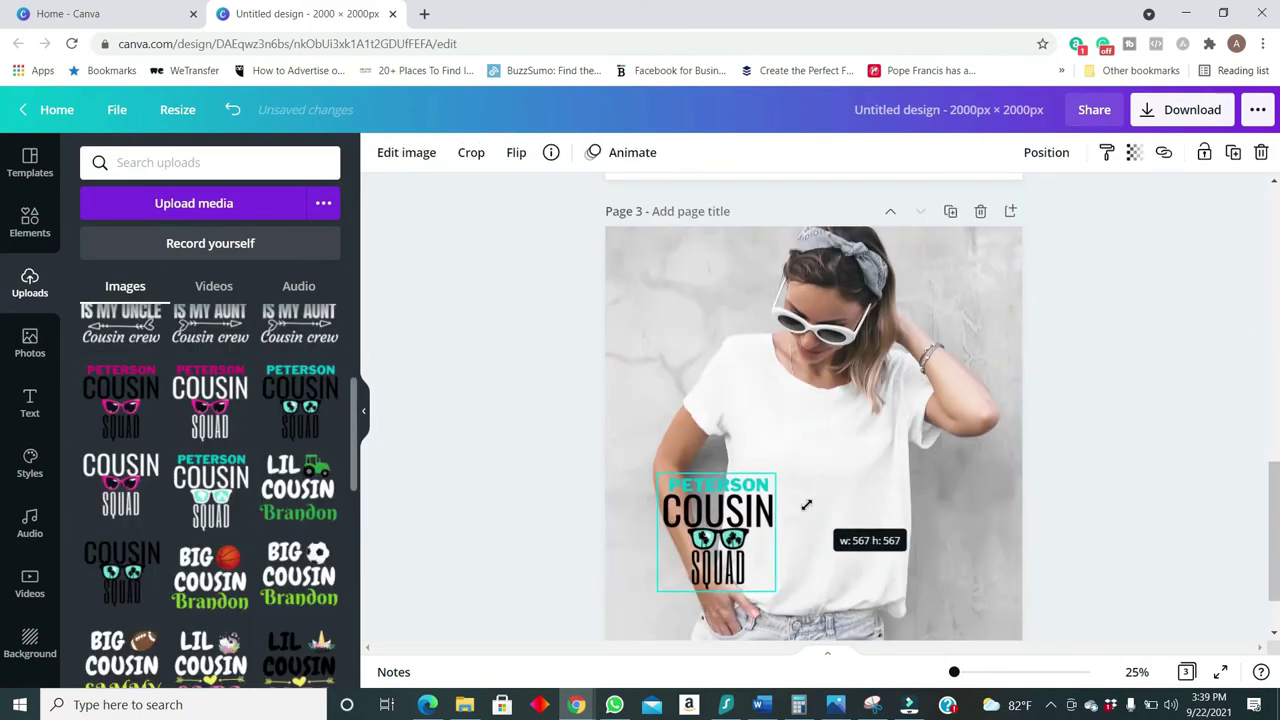
left_click_drag(718, 512, 843, 434)
left_click_drag(871, 524, 894, 551)
left_click_drag(797, 447, 797, 453)
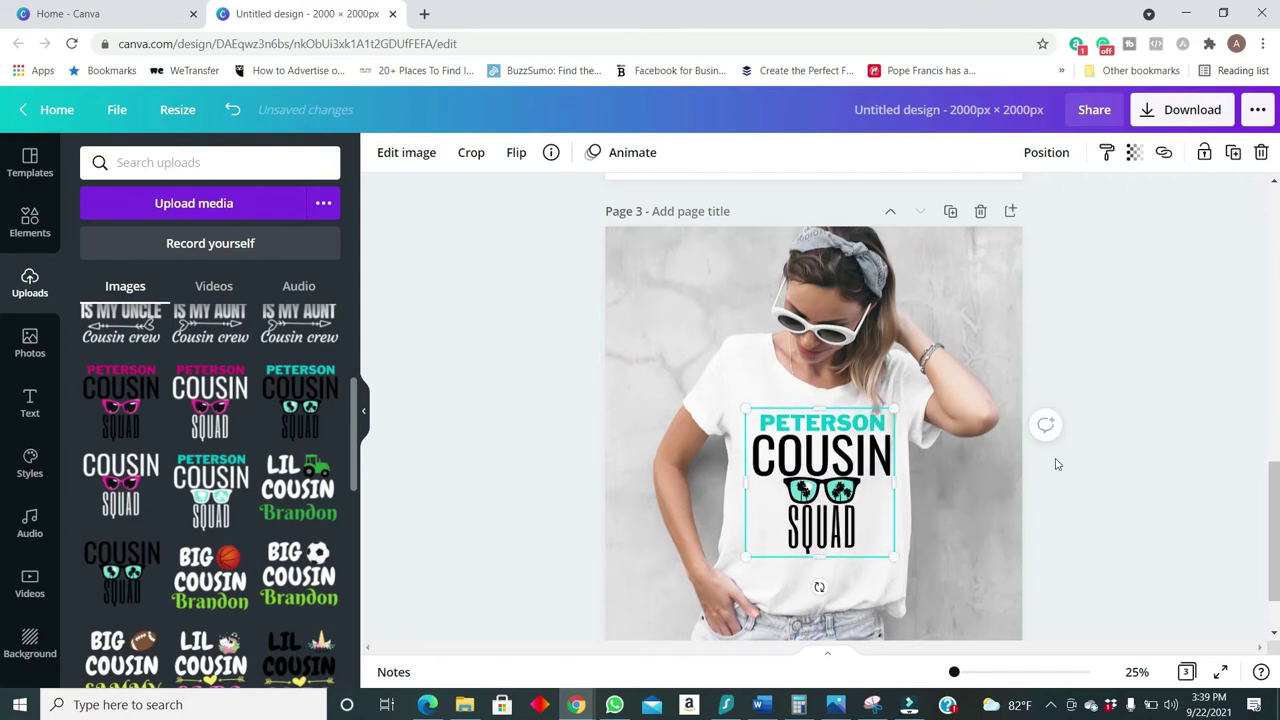
left_click(1056, 462)
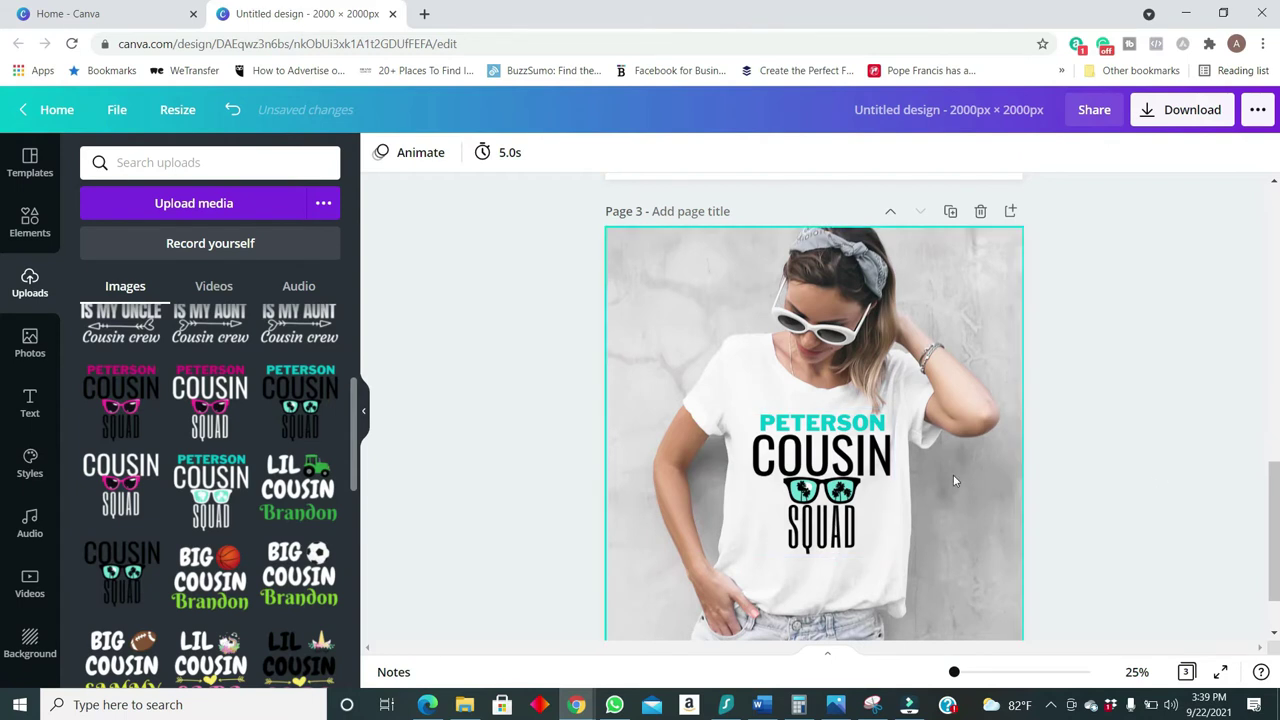
scroll(954, 474, "up", 1)
scroll(960, 465, "down", 2)
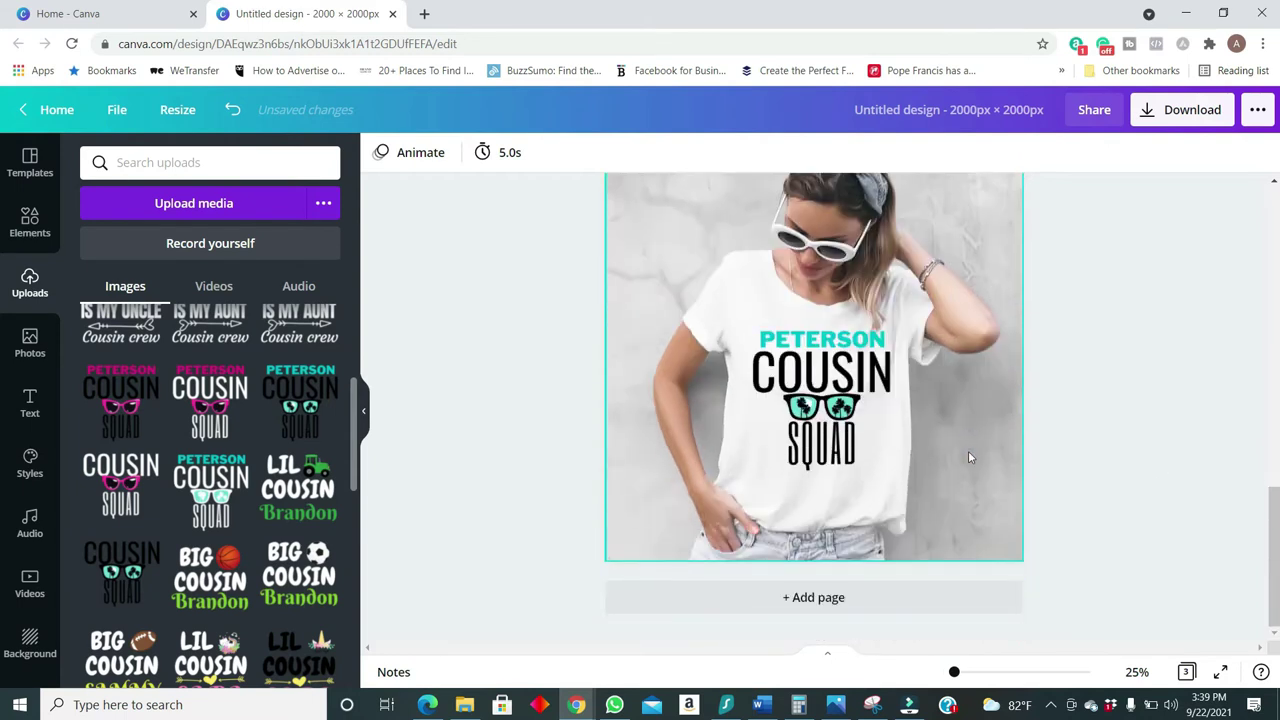
scroll(968, 456, "up", 1)
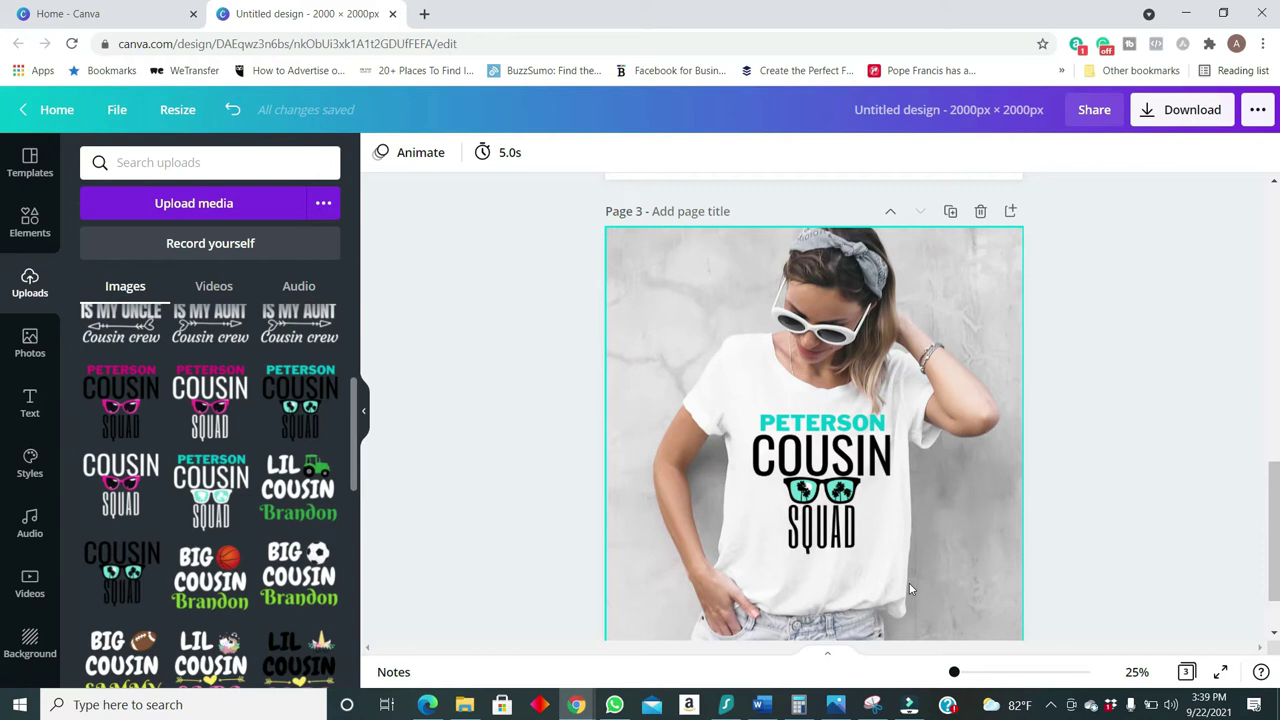
scroll(1035, 285, "down", 1)
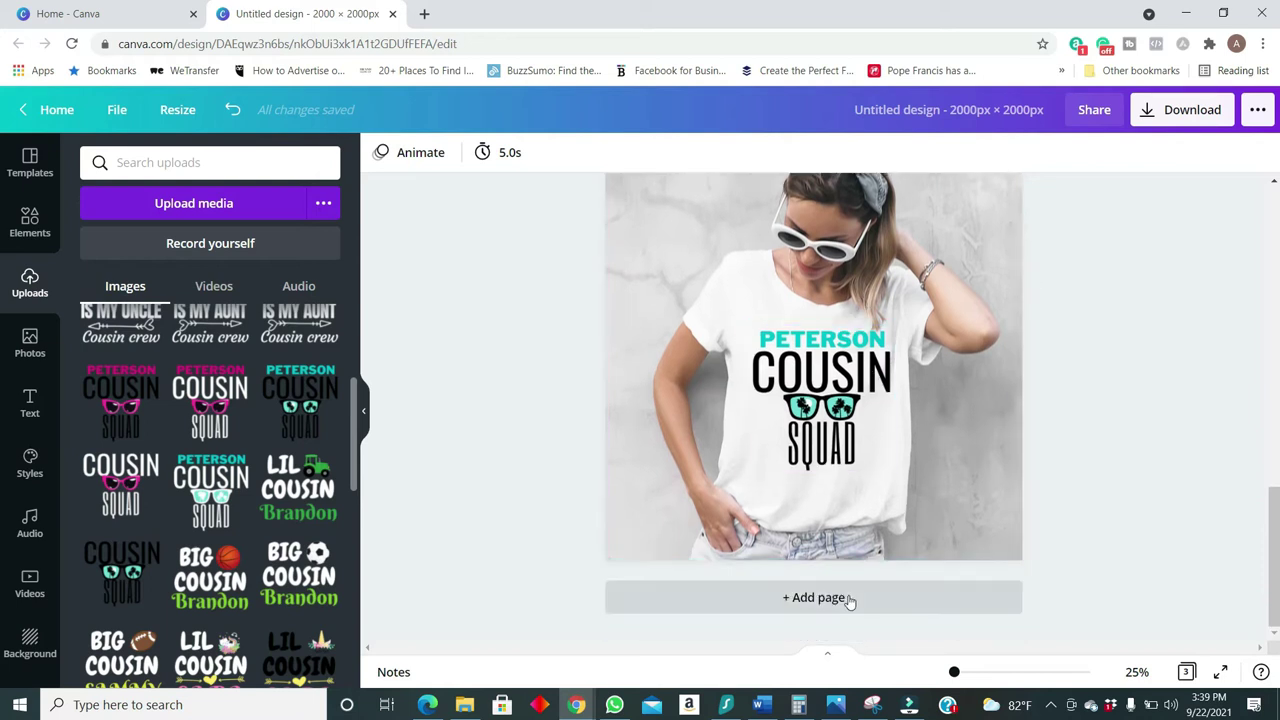
Search Photos for 'tshirt flat lay' and add the pink tee photo to the new page.
scroll(903, 468, "up", 12)
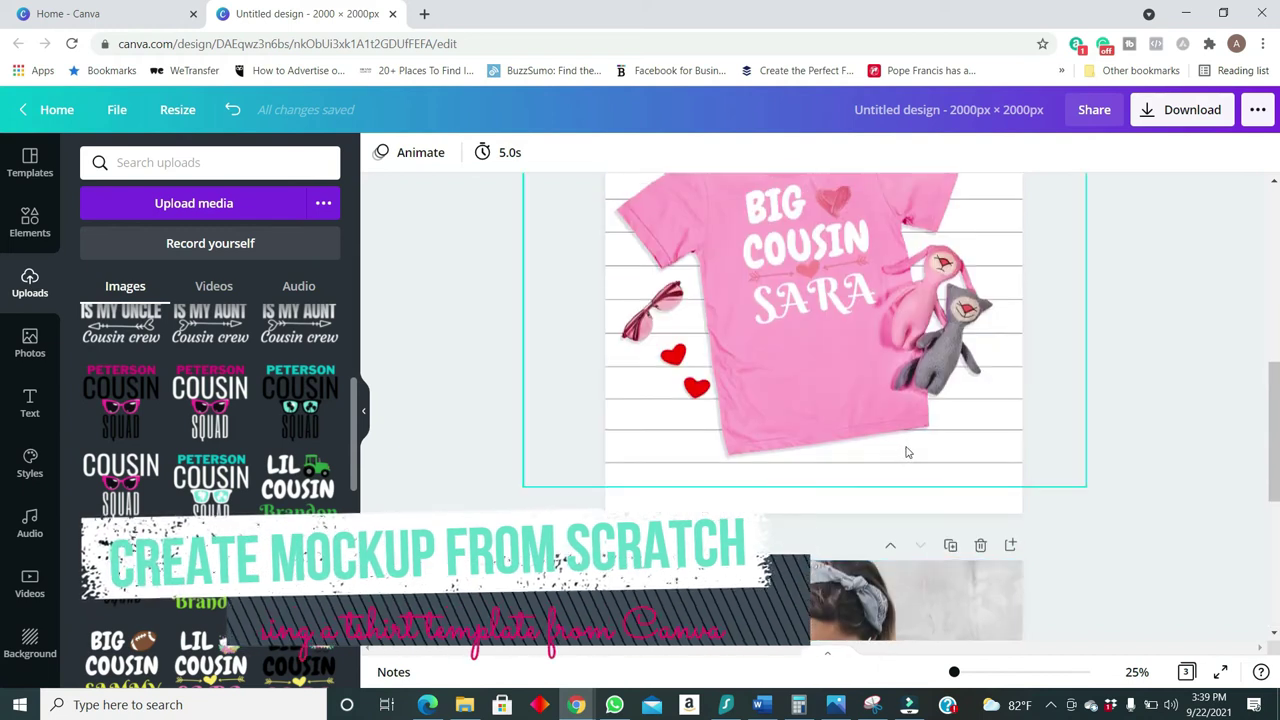
scroll(906, 449, "down", 5)
scroll(906, 454, "up", 5)
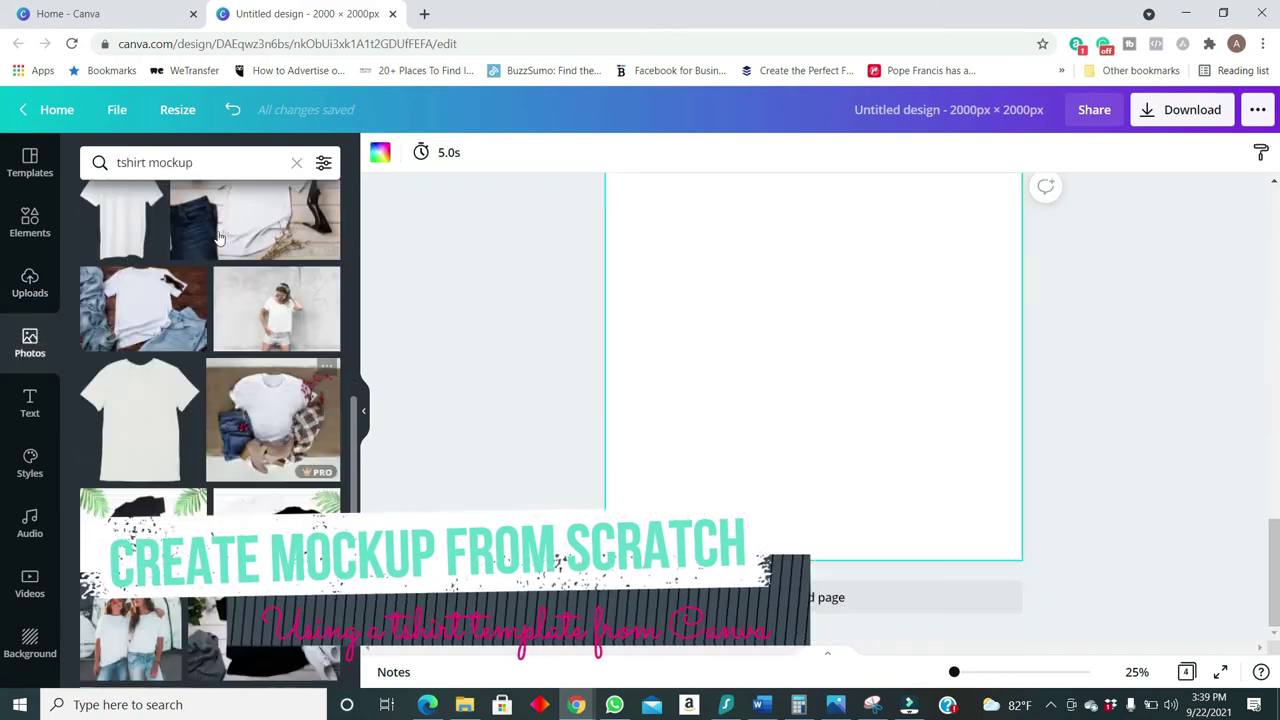
left_click(229, 162)
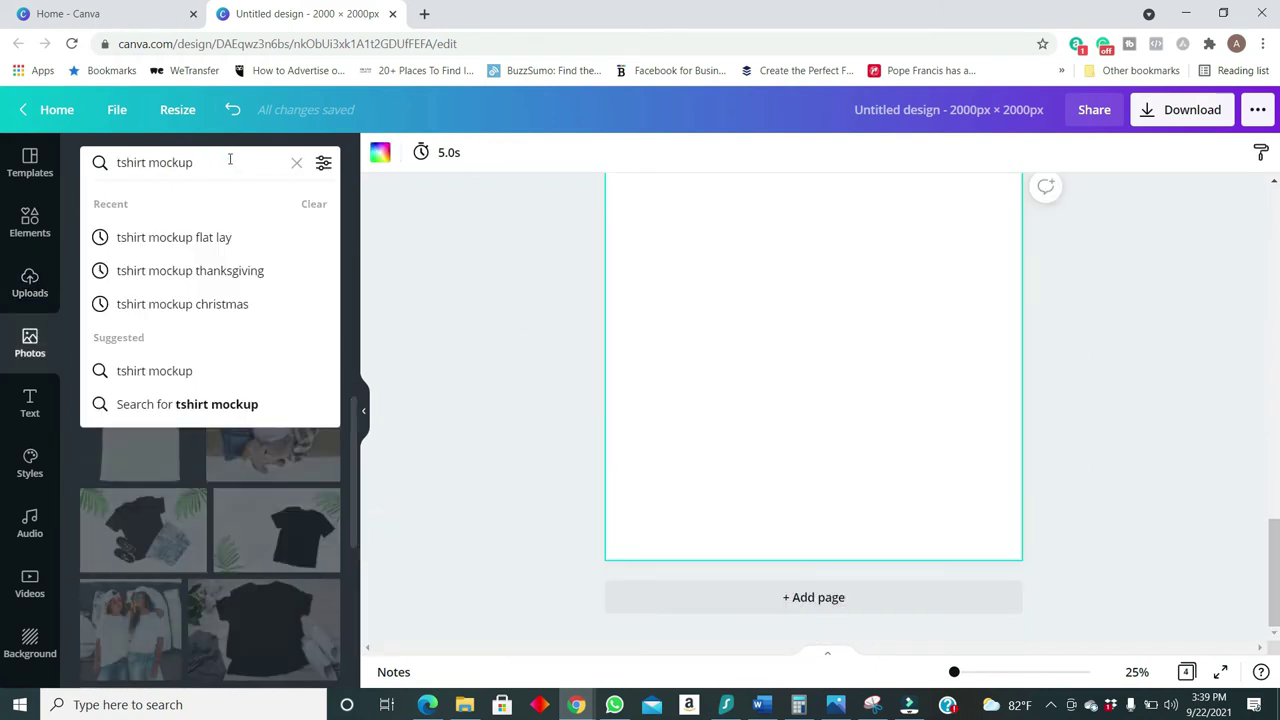
left_click(211, 240)
left_click(138, 432)
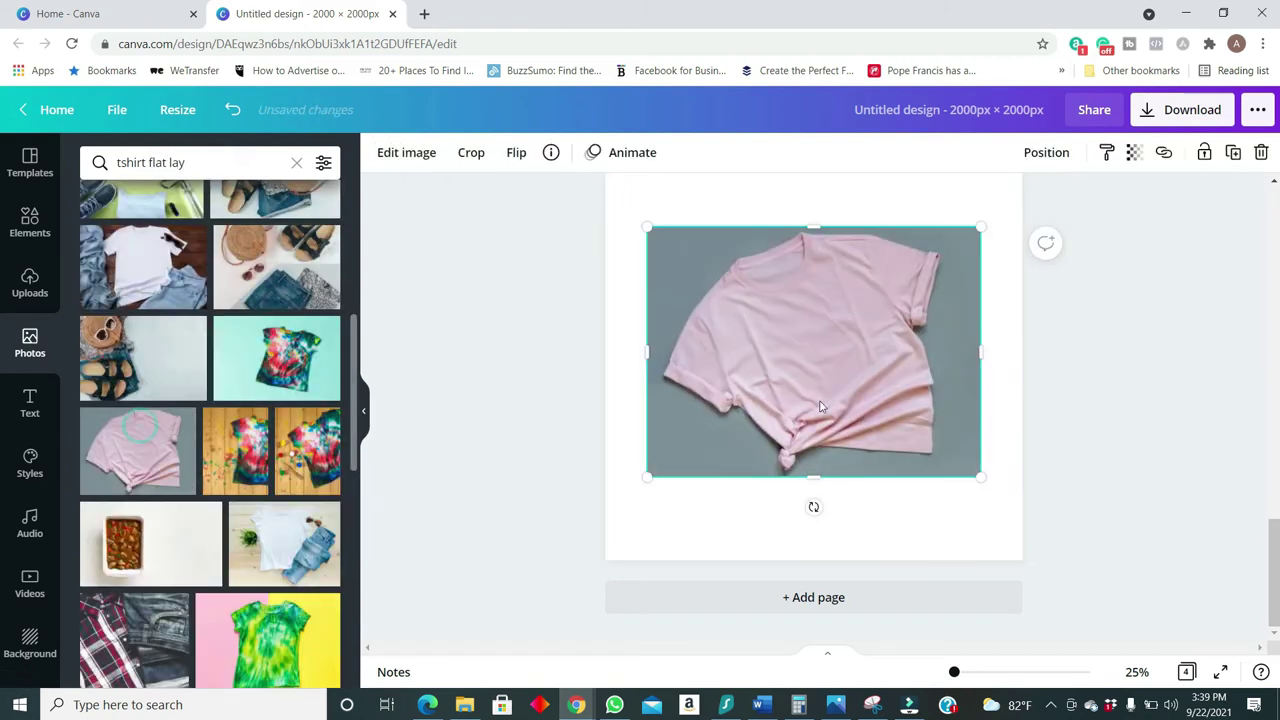
Remove the grey background from the pink t-shirt photo with Background Remover.
left_click(398, 156)
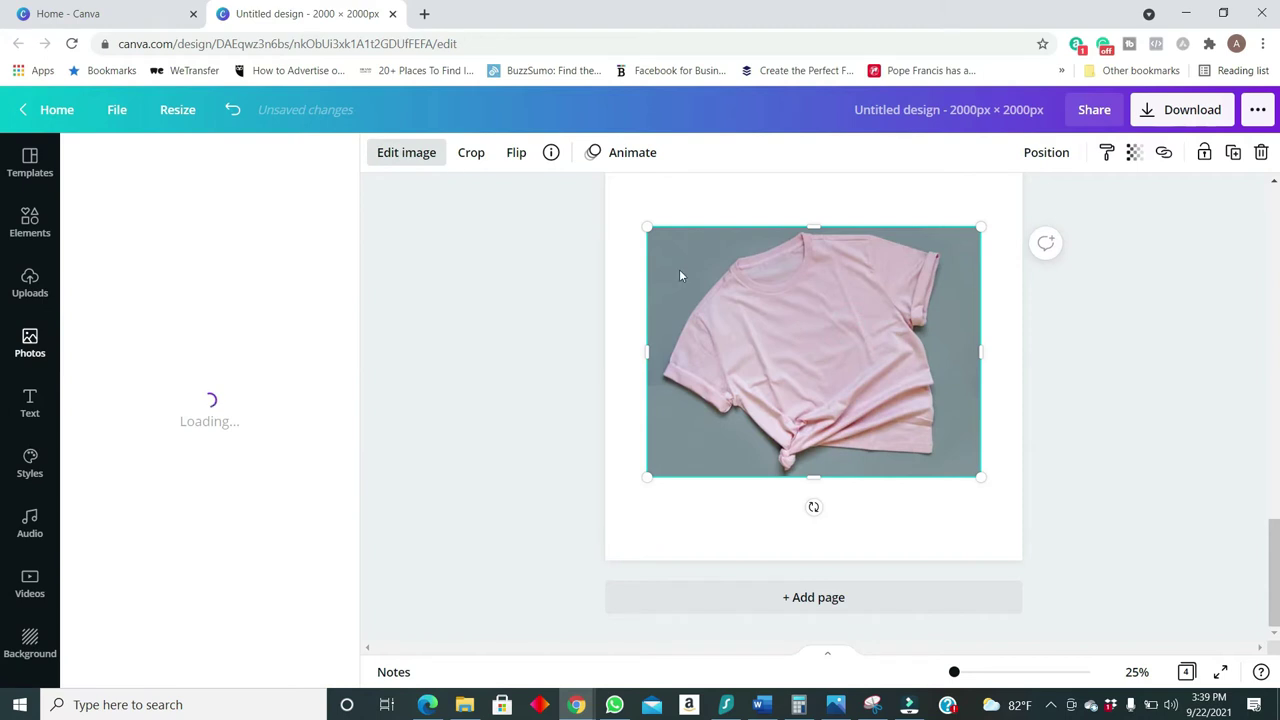
left_click(185, 415)
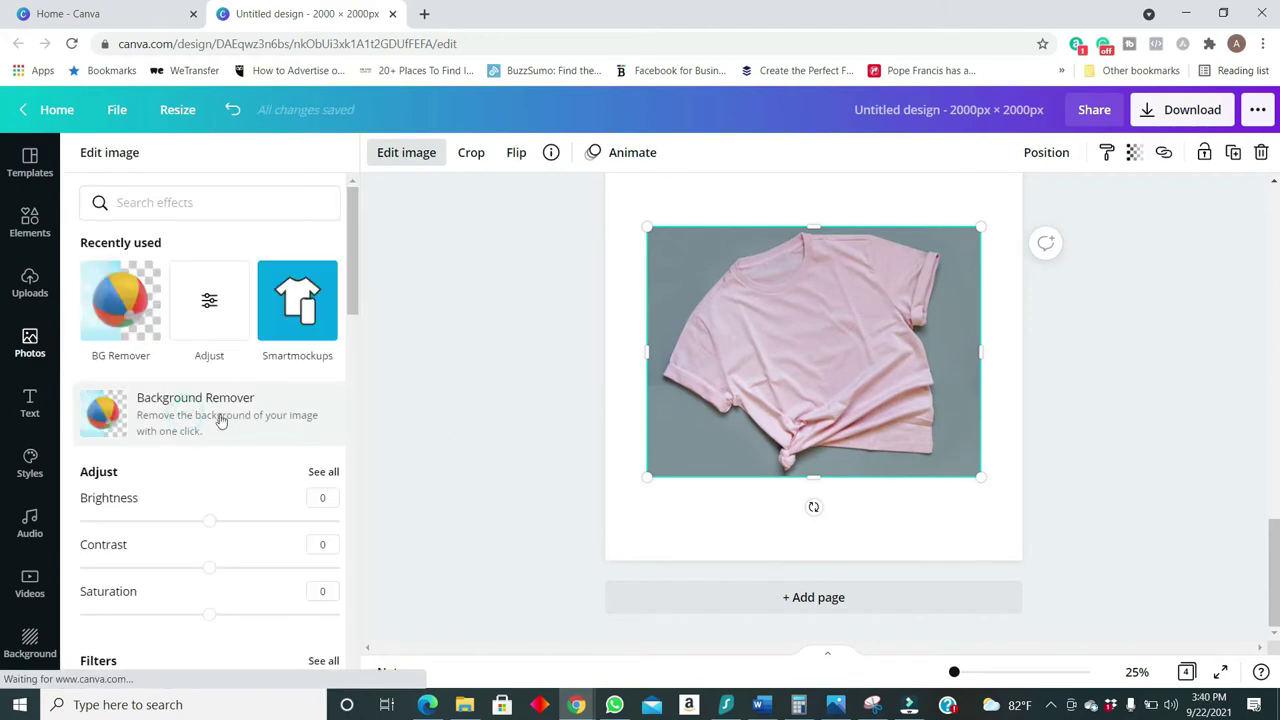
left_click(741, 306)
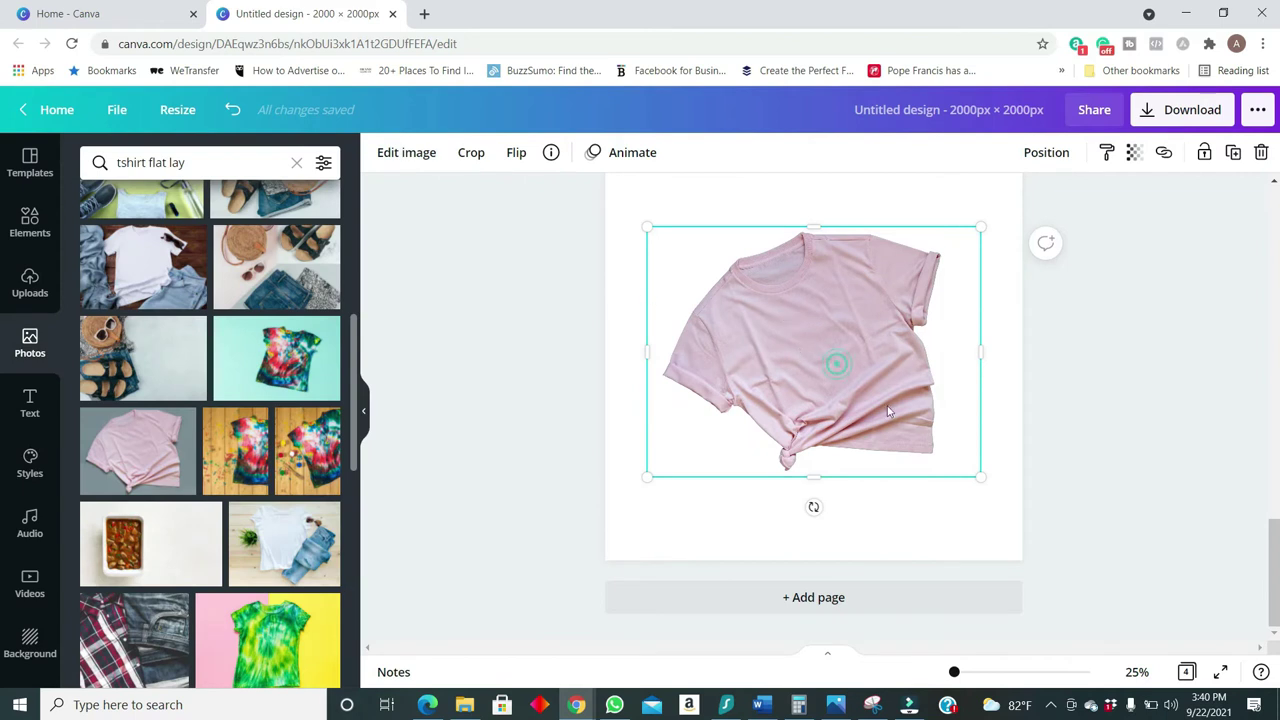
left_click(1131, 414)
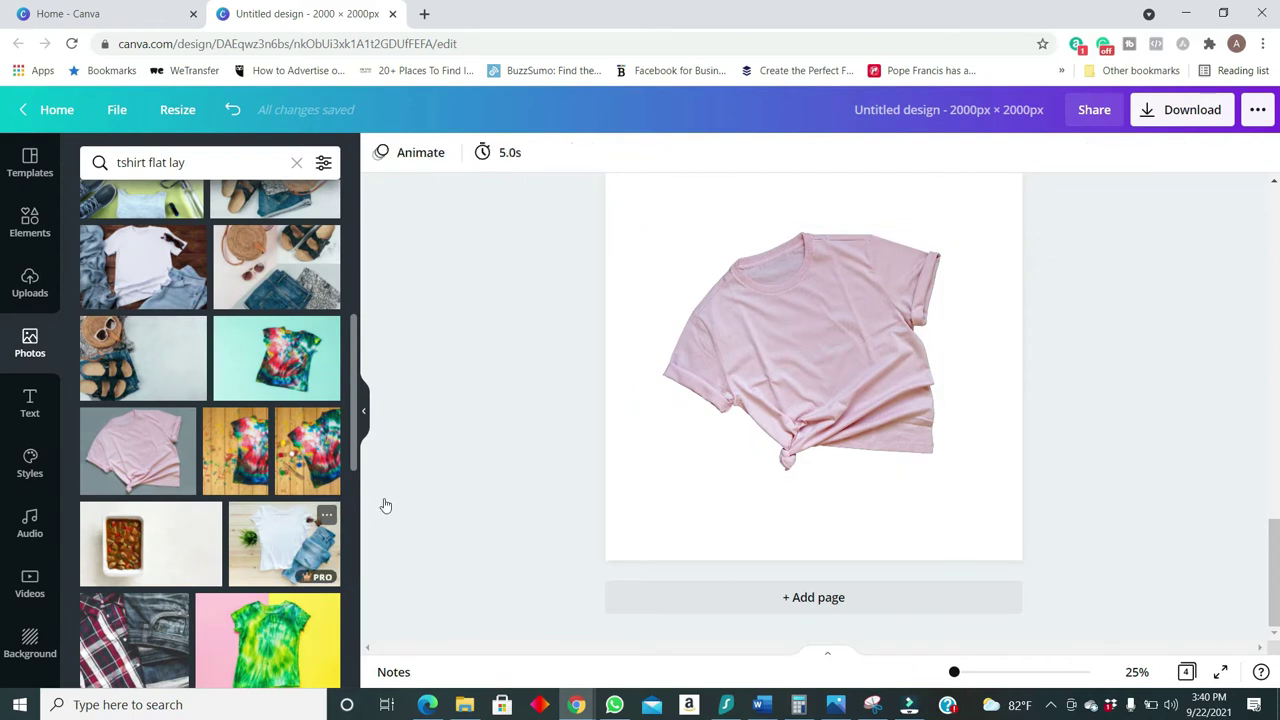
Drop a white wooden-plank photo from a 'wooden' search behind page 4's tee, then enlarge the tee.
left_click(171, 162)
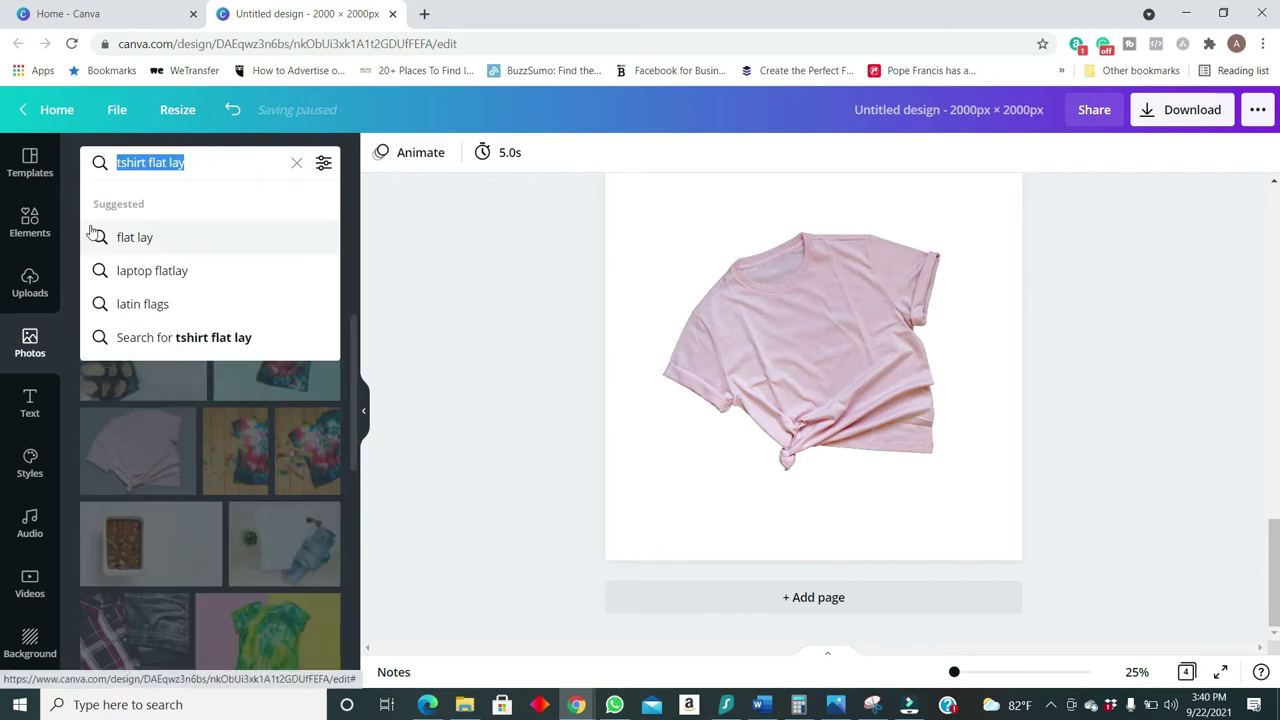
type("woo")
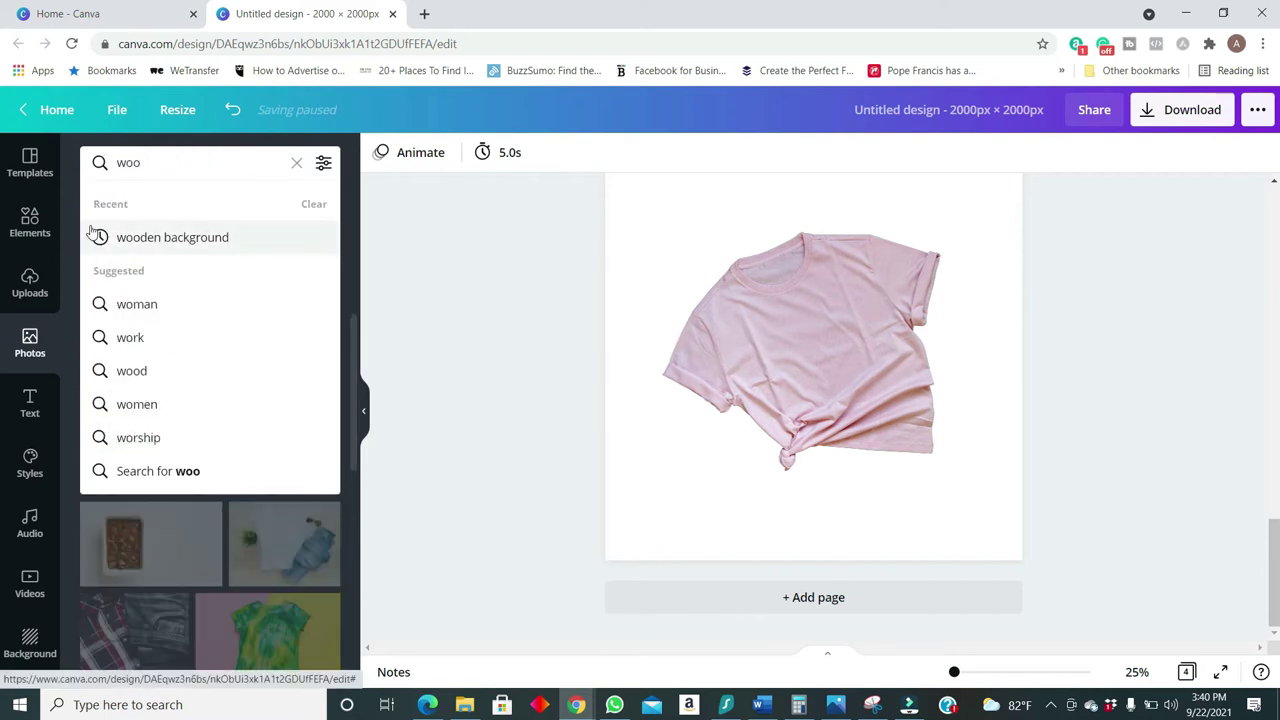
type("den")
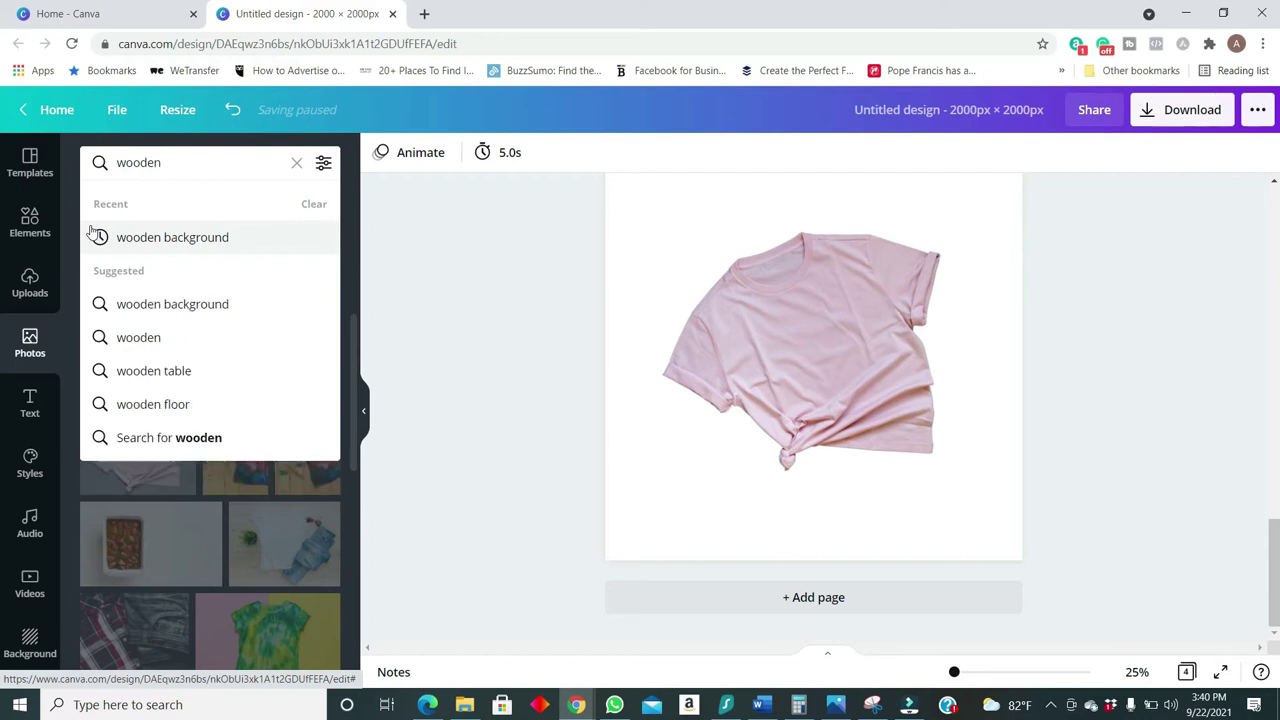
left_click(175, 238)
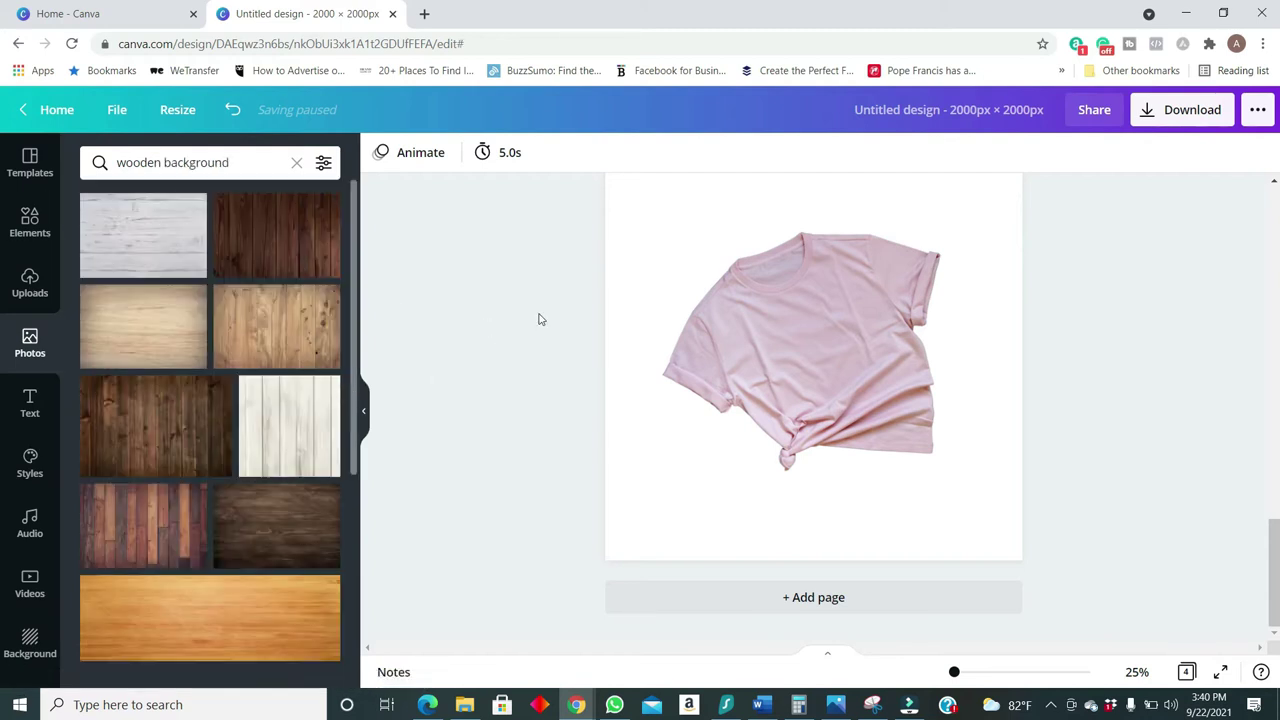
scroll(250, 459, "down", 1)
scroll(250, 455, "down", 2)
scroll(244, 456, "down", 1)
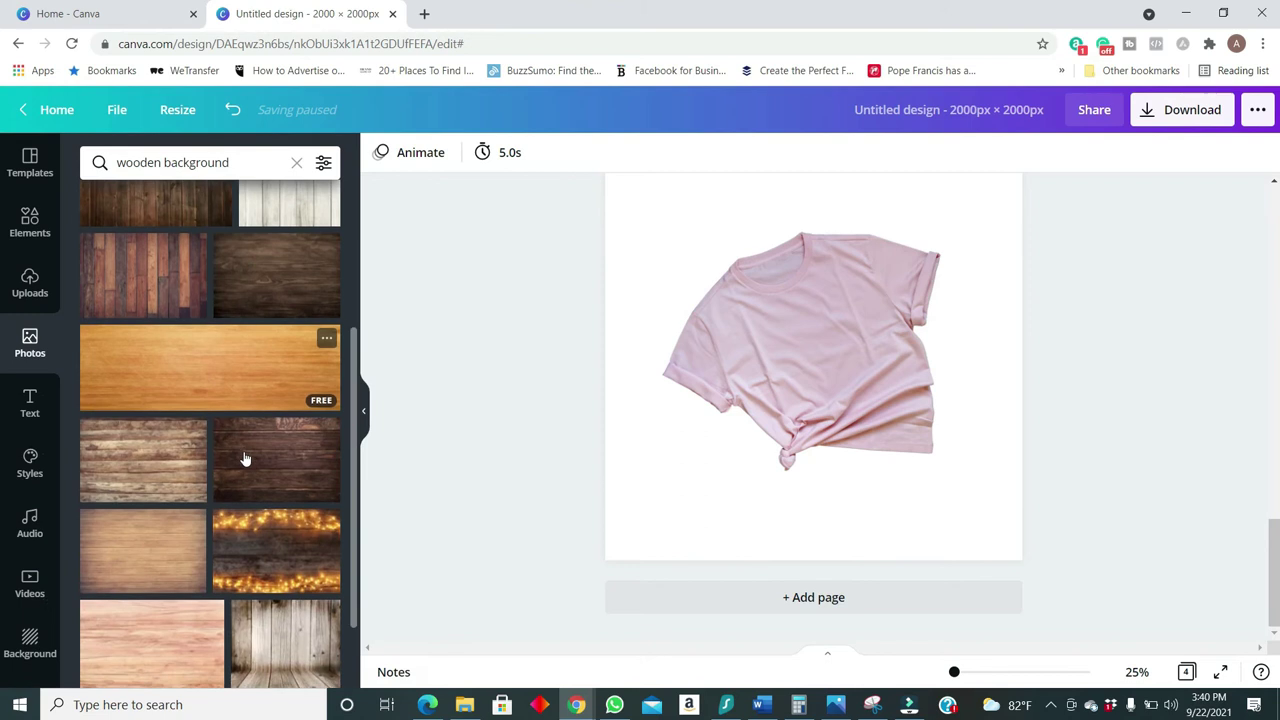
scroll(260, 475, "down", 1)
scroll(272, 487, "down", 3)
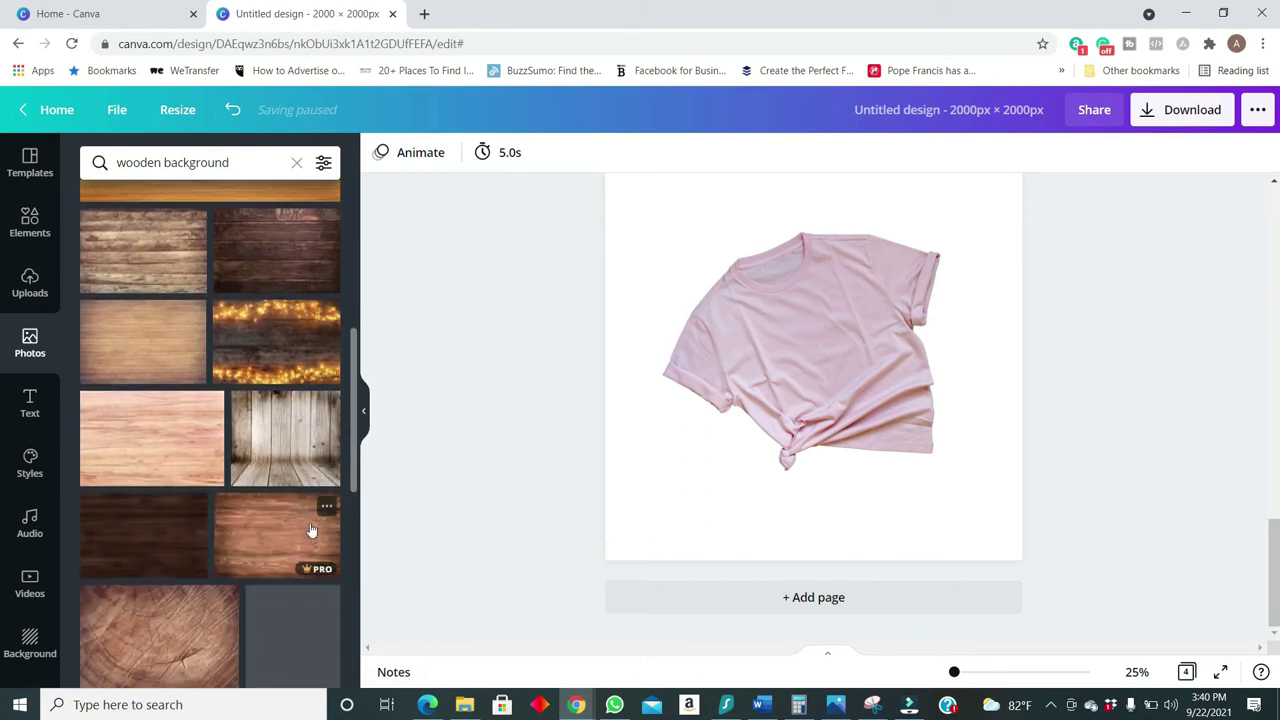
scroll(286, 420, "down", 3)
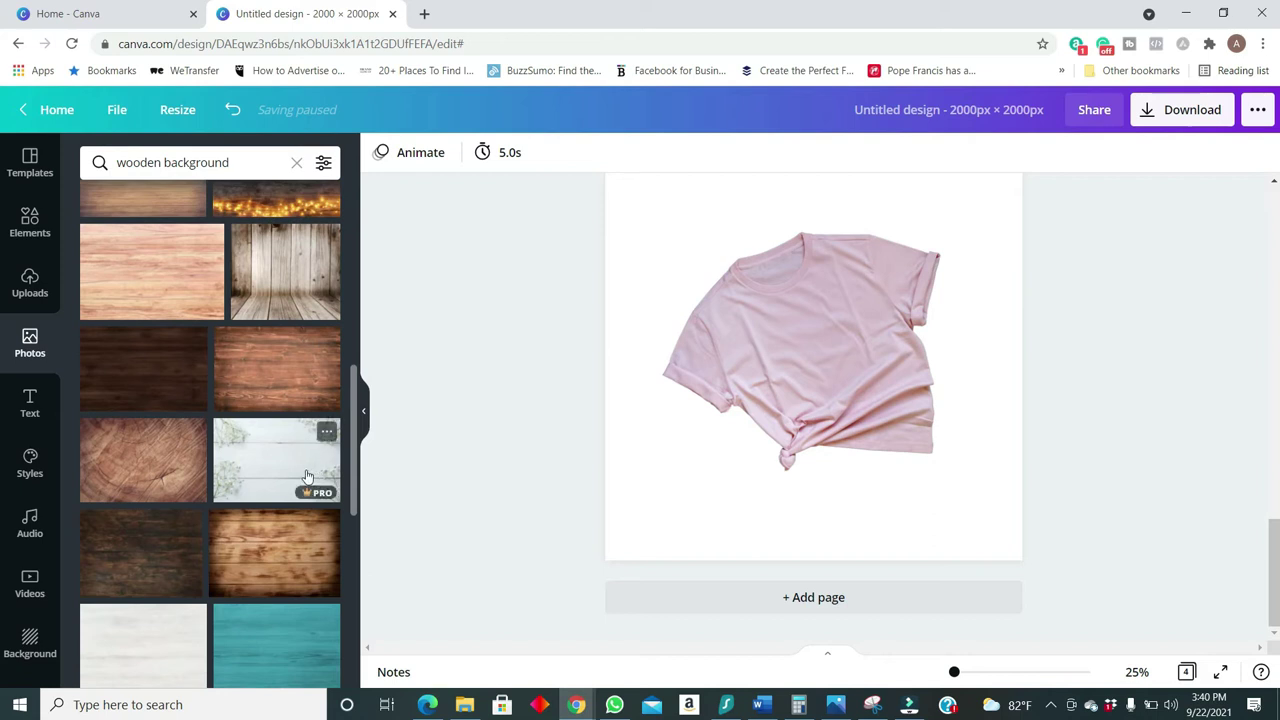
left_click_drag(258, 469, 594, 189)
left_click_drag(1010, 490, 1020, 555)
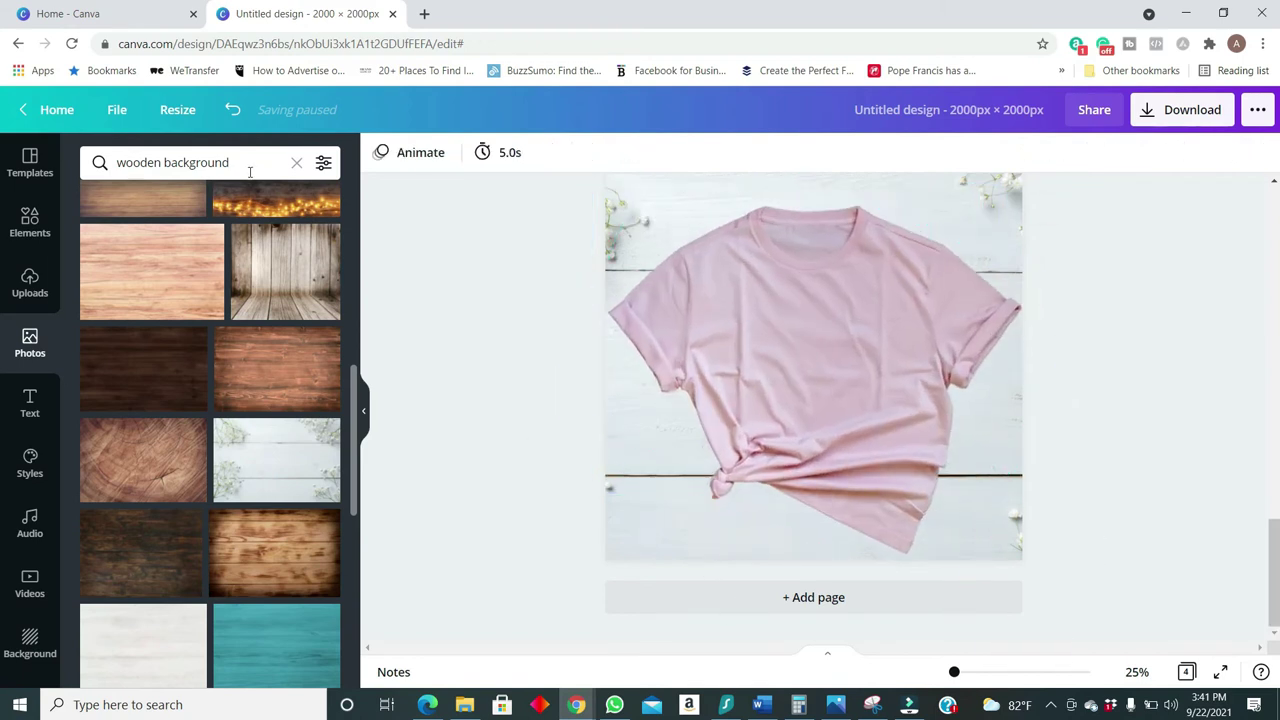
left_click(105, 166)
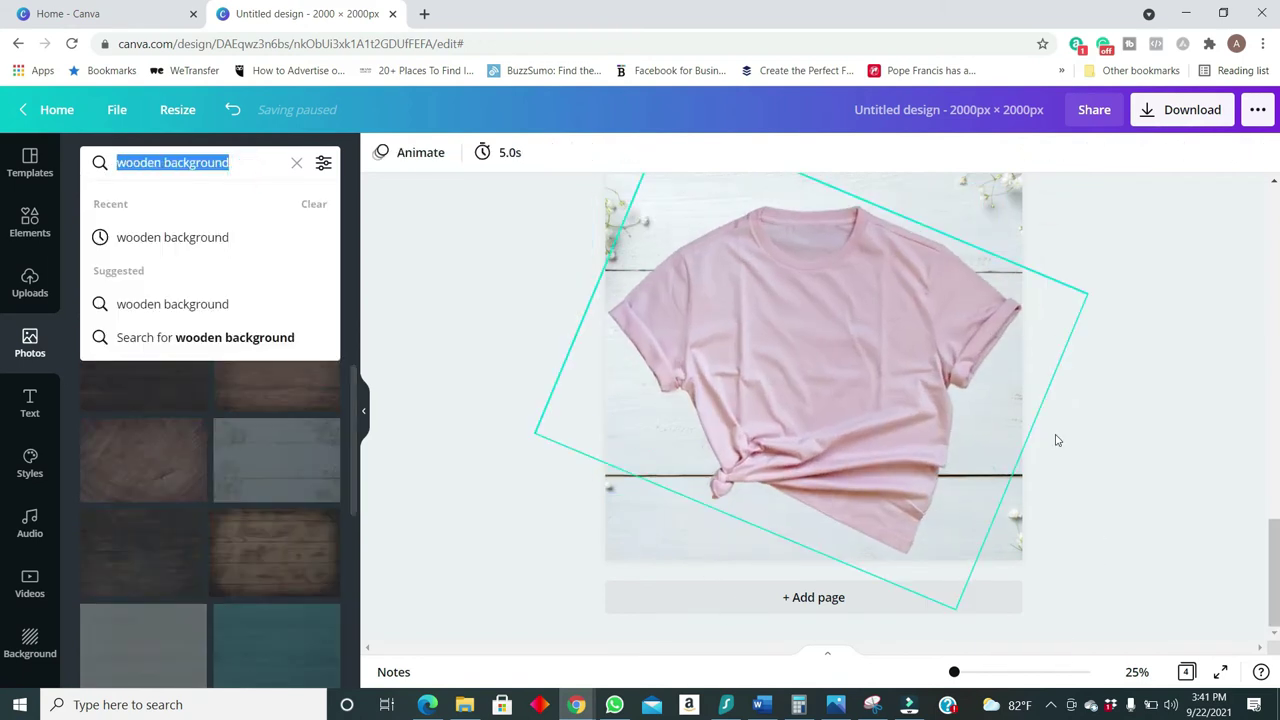
Search Photos for 'folded' jeans and add the jeans-and-sneakers photo, opening its edit effects.
left_click(1128, 417)
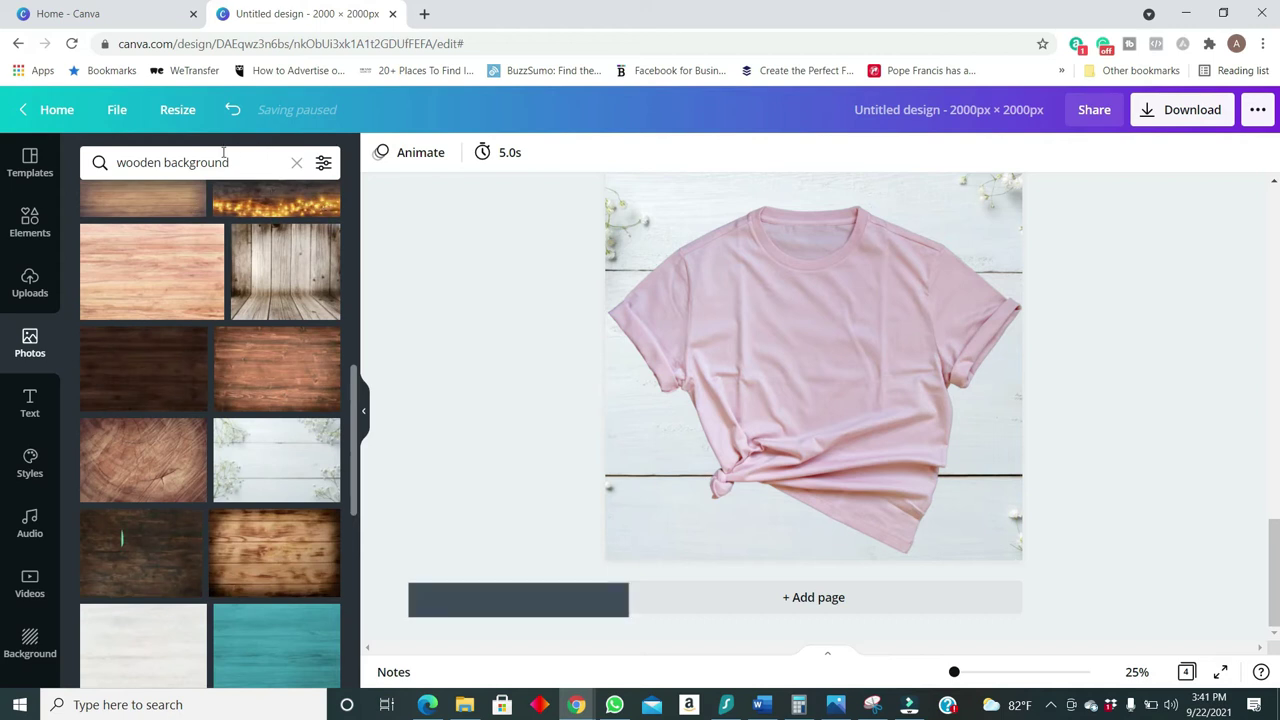
left_click(242, 162)
left_click(242, 162)
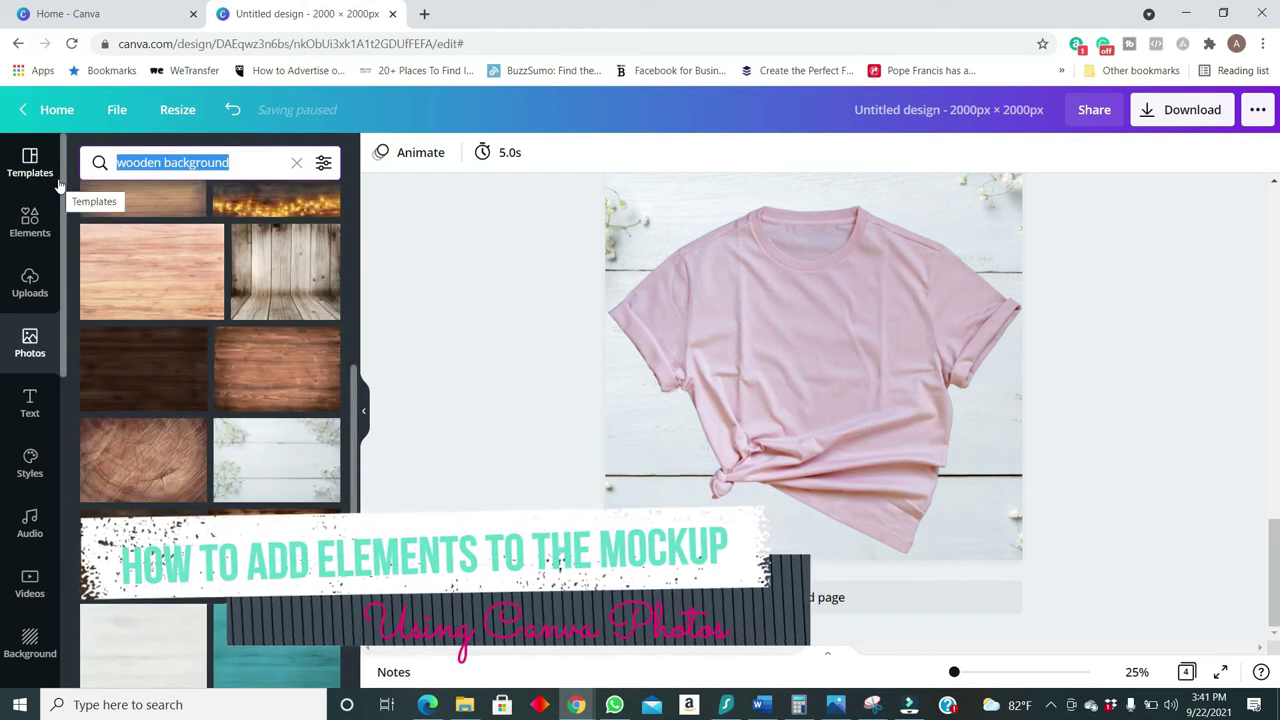
type("folded")
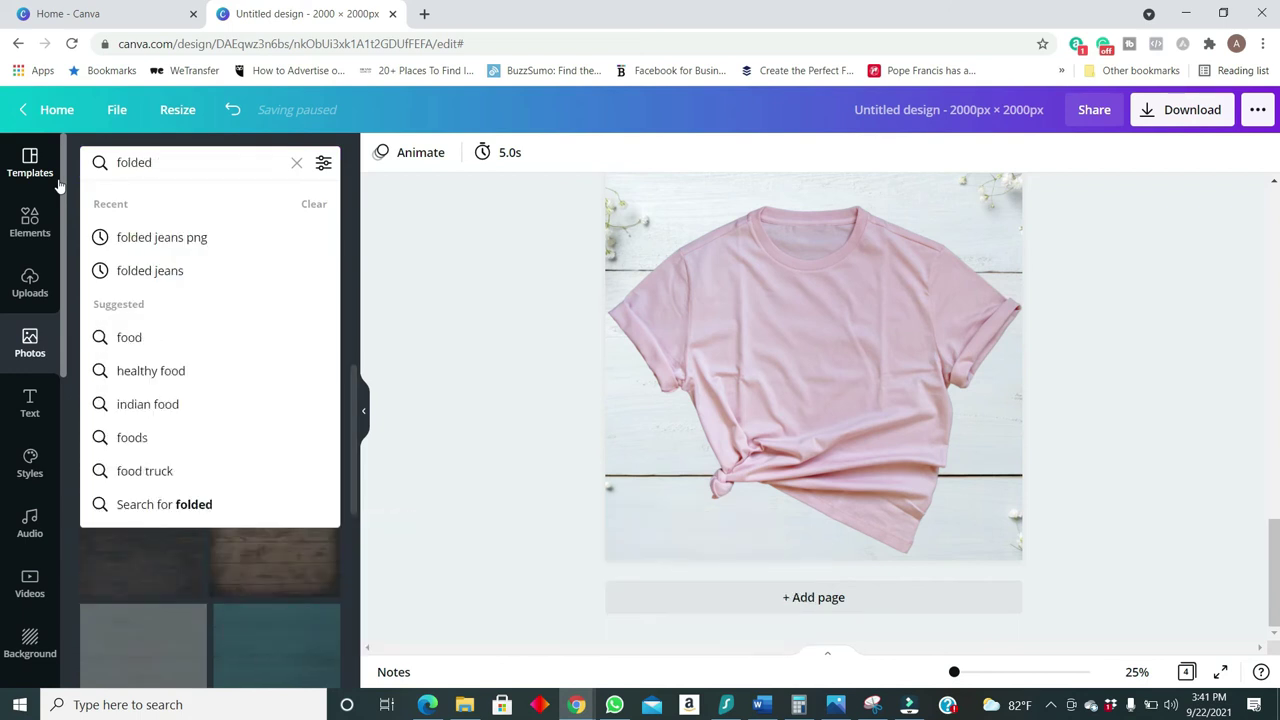
left_click(180, 270)
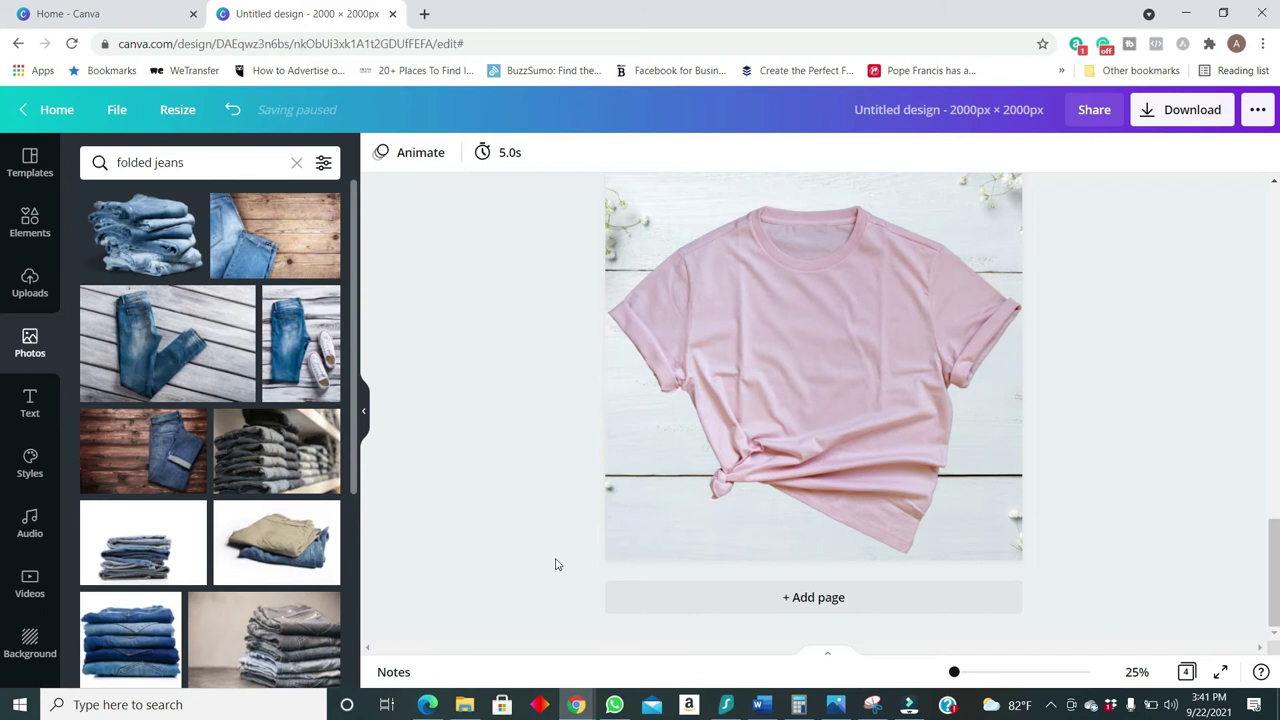
mouse_move(329, 317)
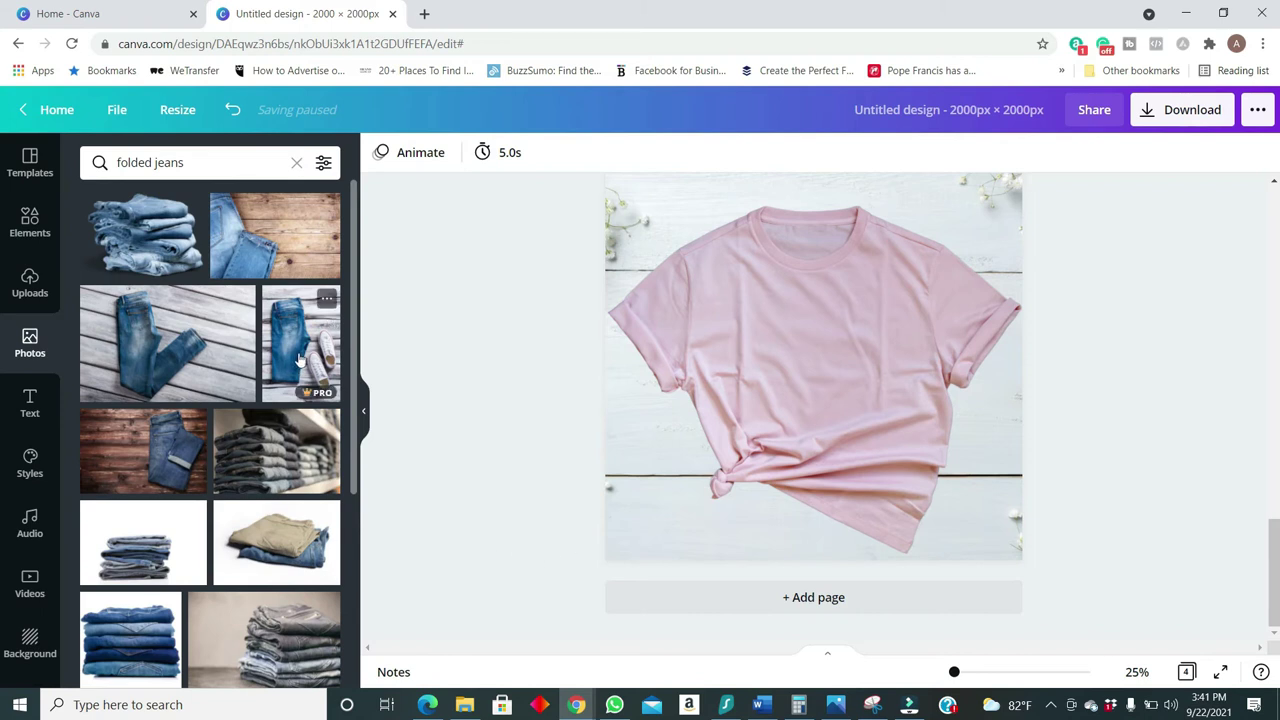
left_click(295, 360)
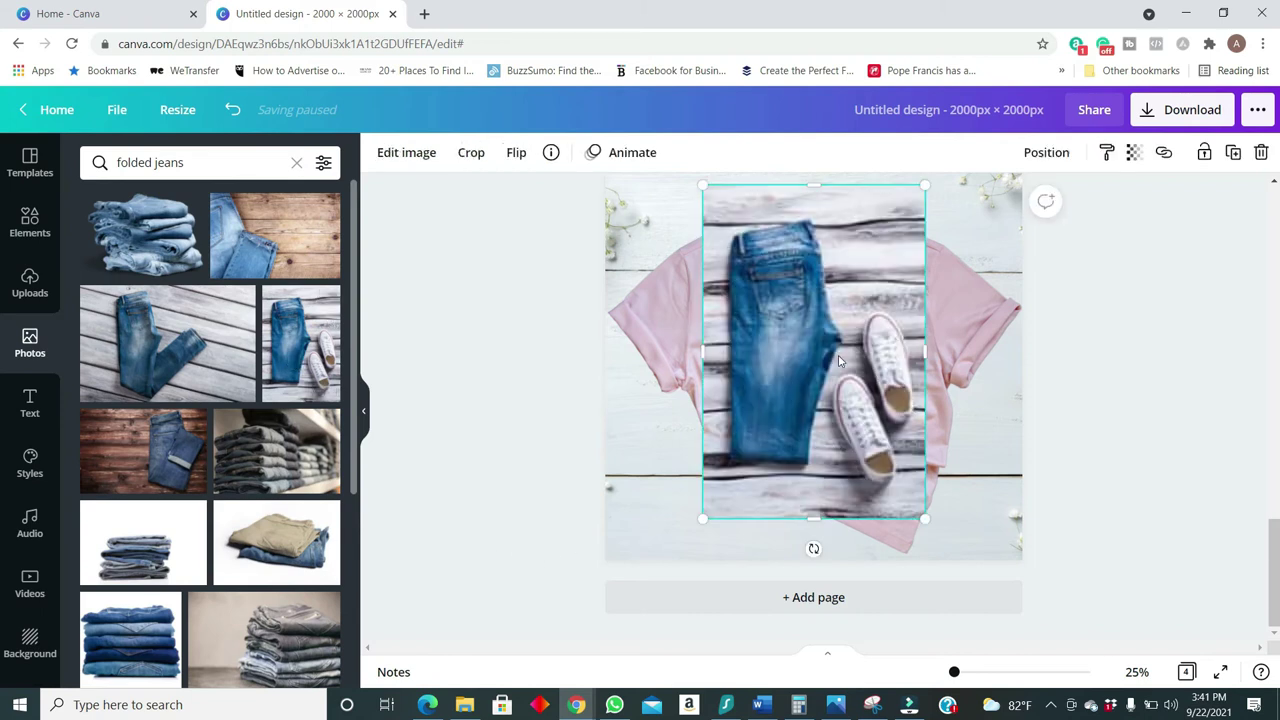
left_click(403, 153)
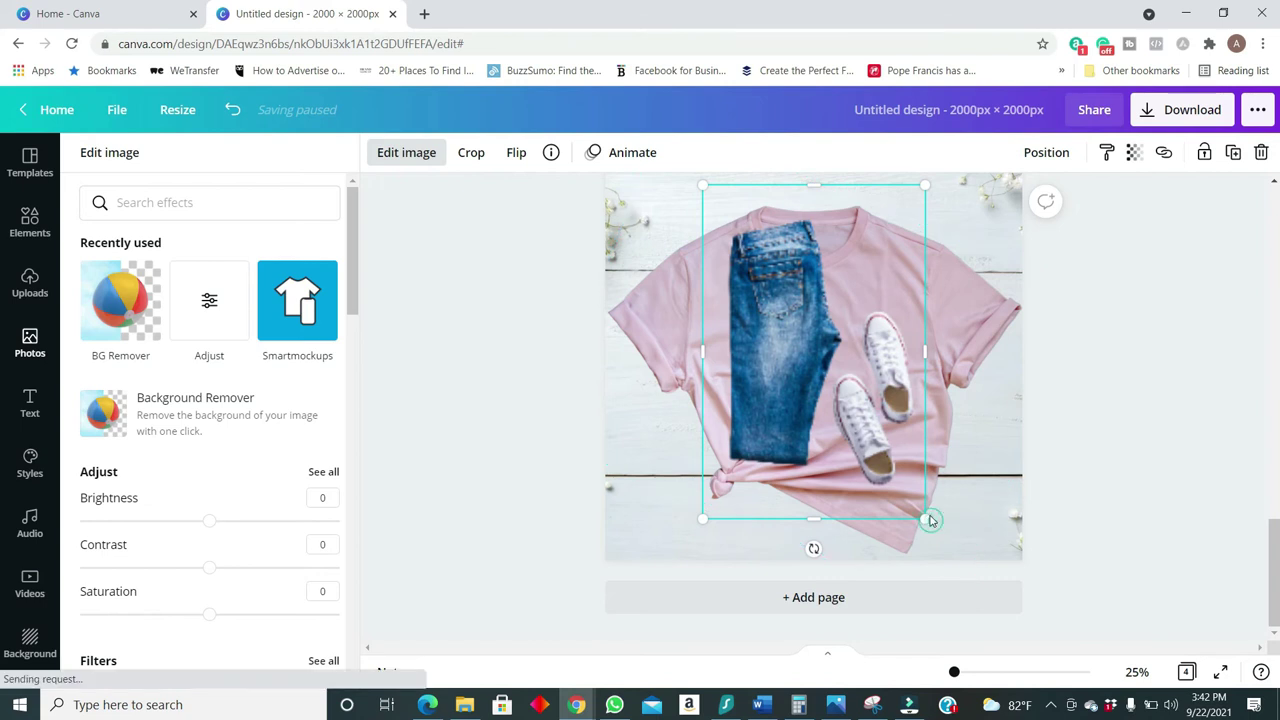
Shrink the jeans photo, move it to the shirt's lower right, and tilt it.
left_click_drag(928, 519, 828, 375)
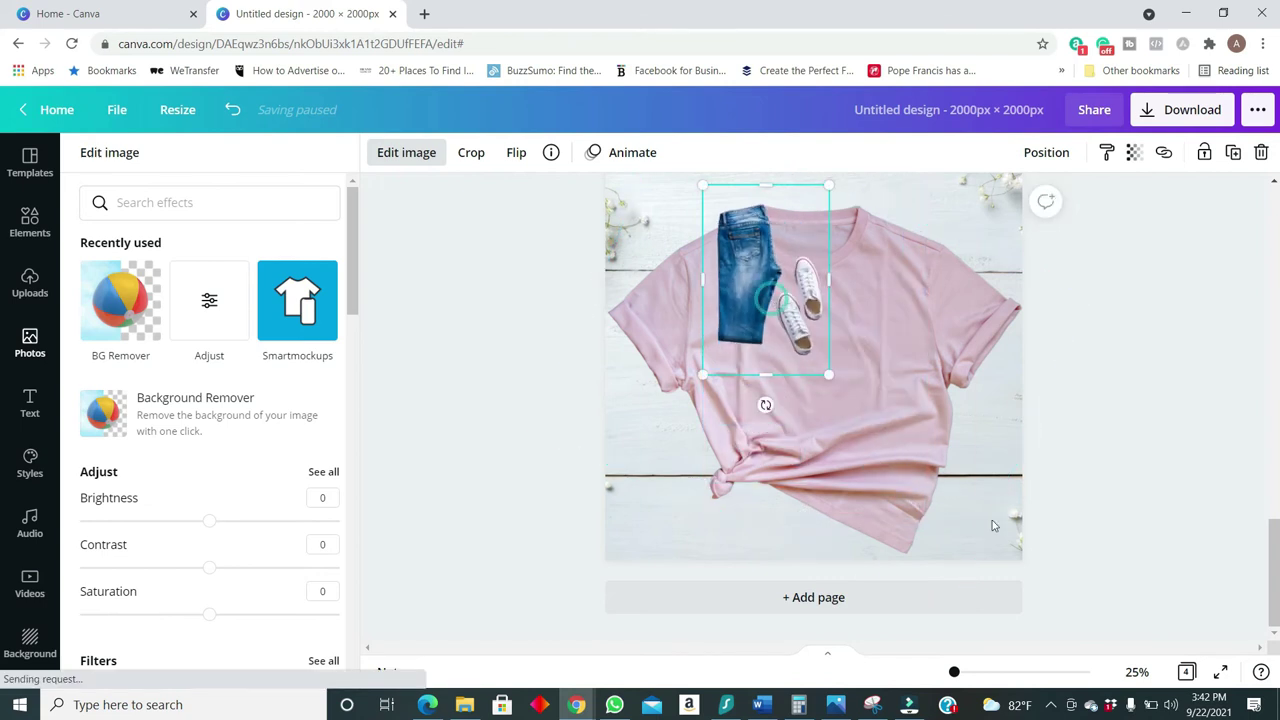
left_click_drag(770, 290, 990, 495)
left_click_drag(985, 588, 778, 533)
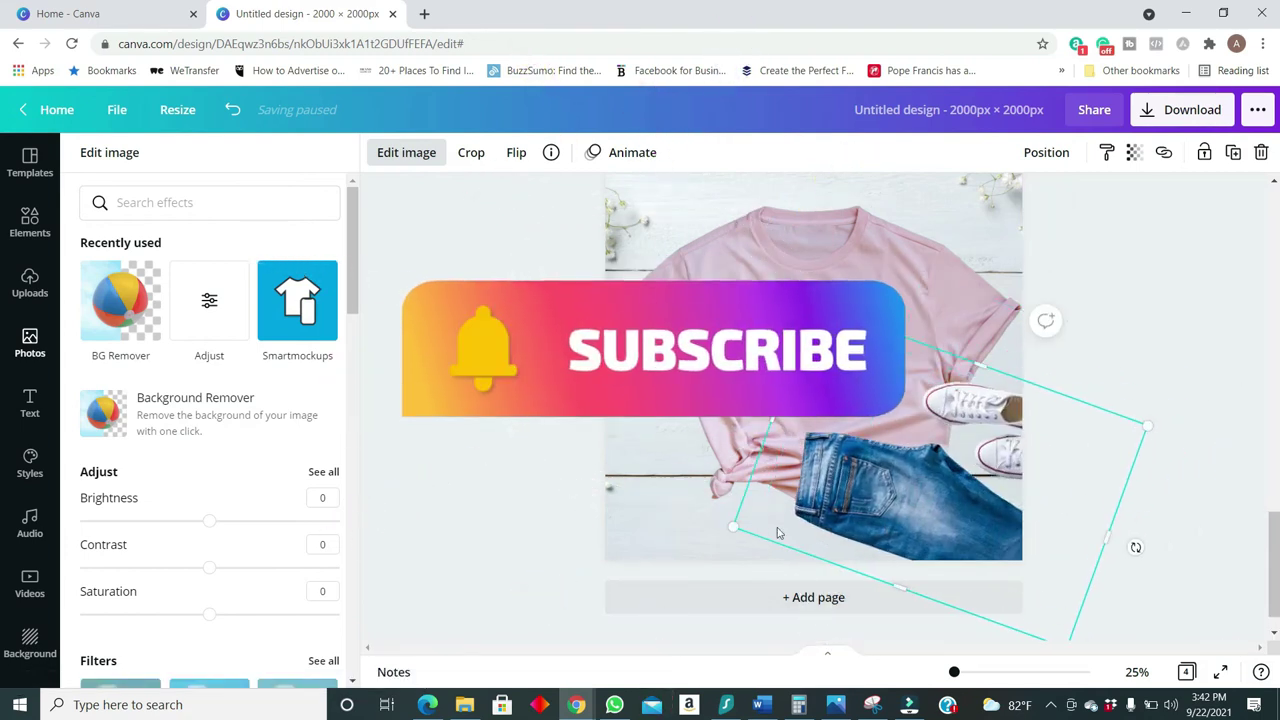
mouse_move(1135, 547)
left_mouse_down()
mouse_move(1157, 523)
mouse_move(1158, 540)
left_mouse_up()
Add the pink PETERSON COUSIN SQUAD upload and shrink it onto the shirt's chest.
left_click(30, 343)
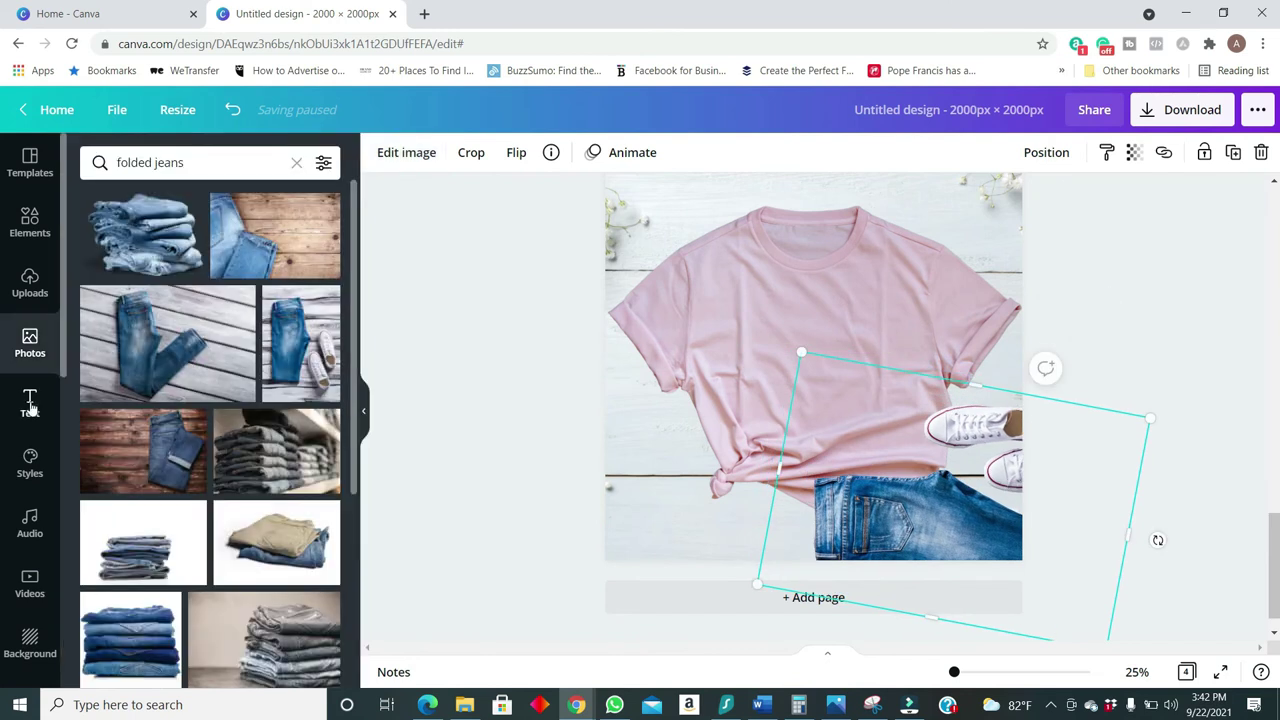
left_click(29, 283)
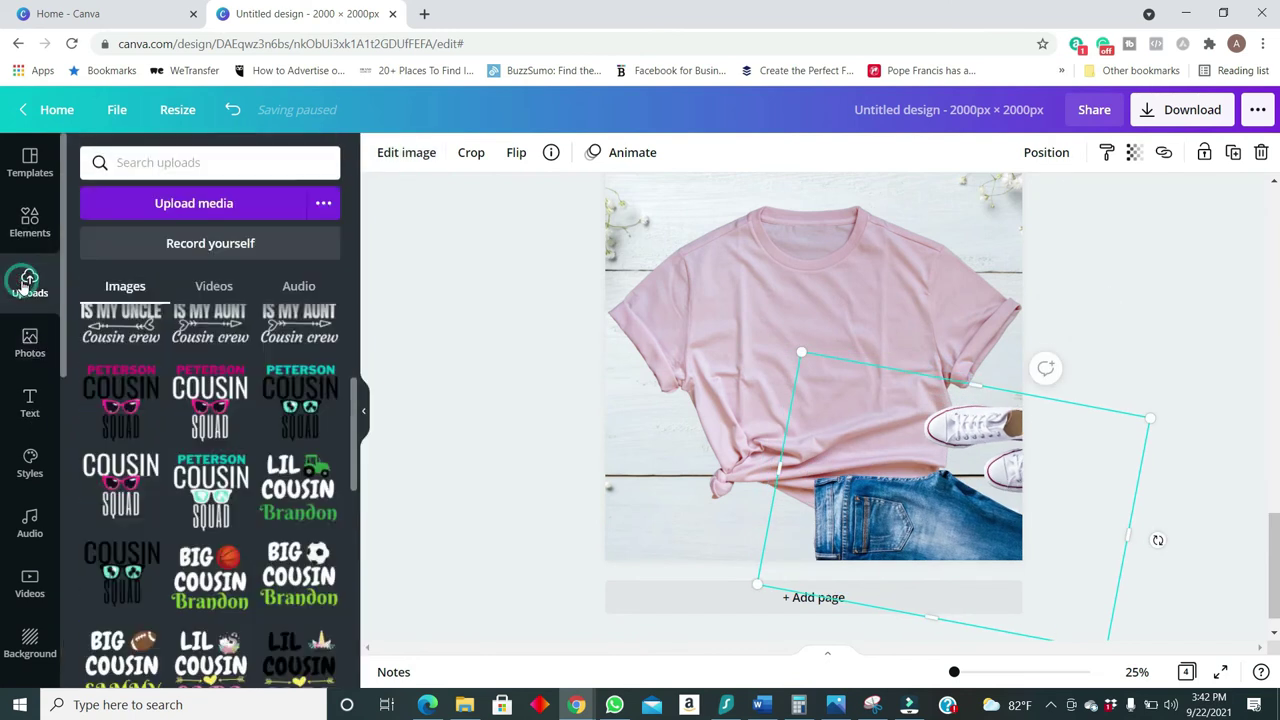
left_click(218, 396)
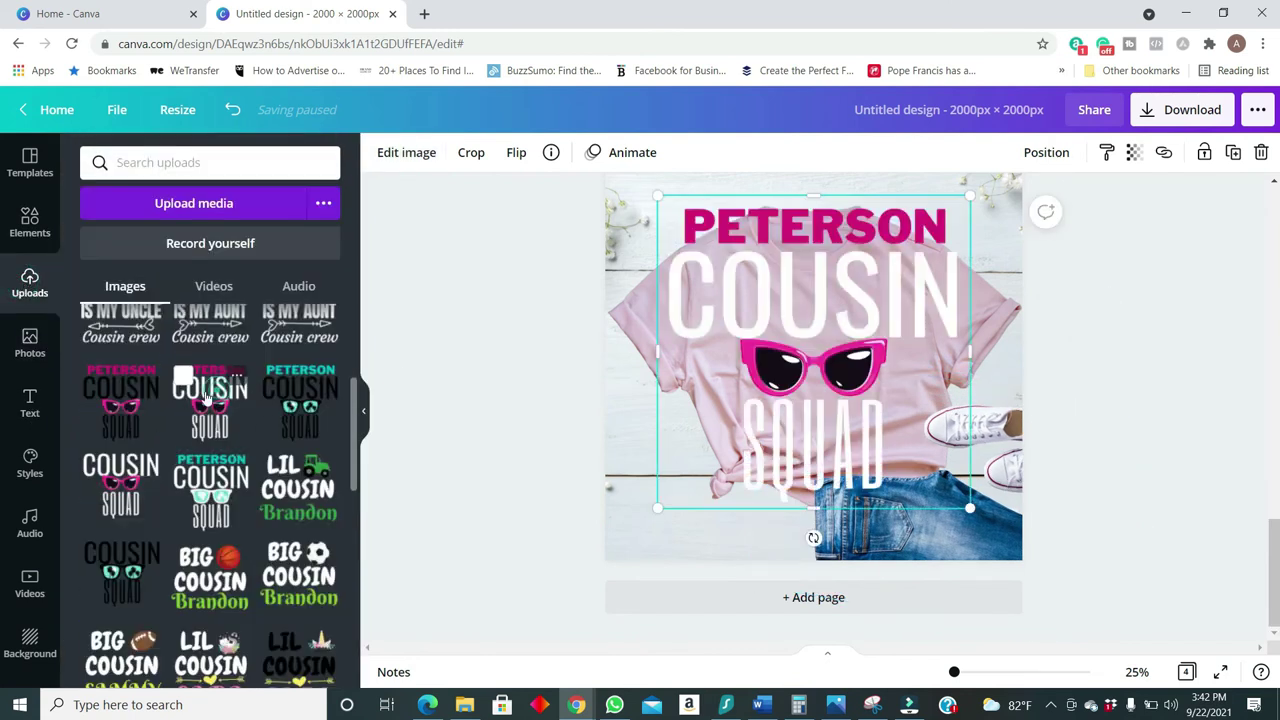
left_click_drag(958, 198, 885, 290)
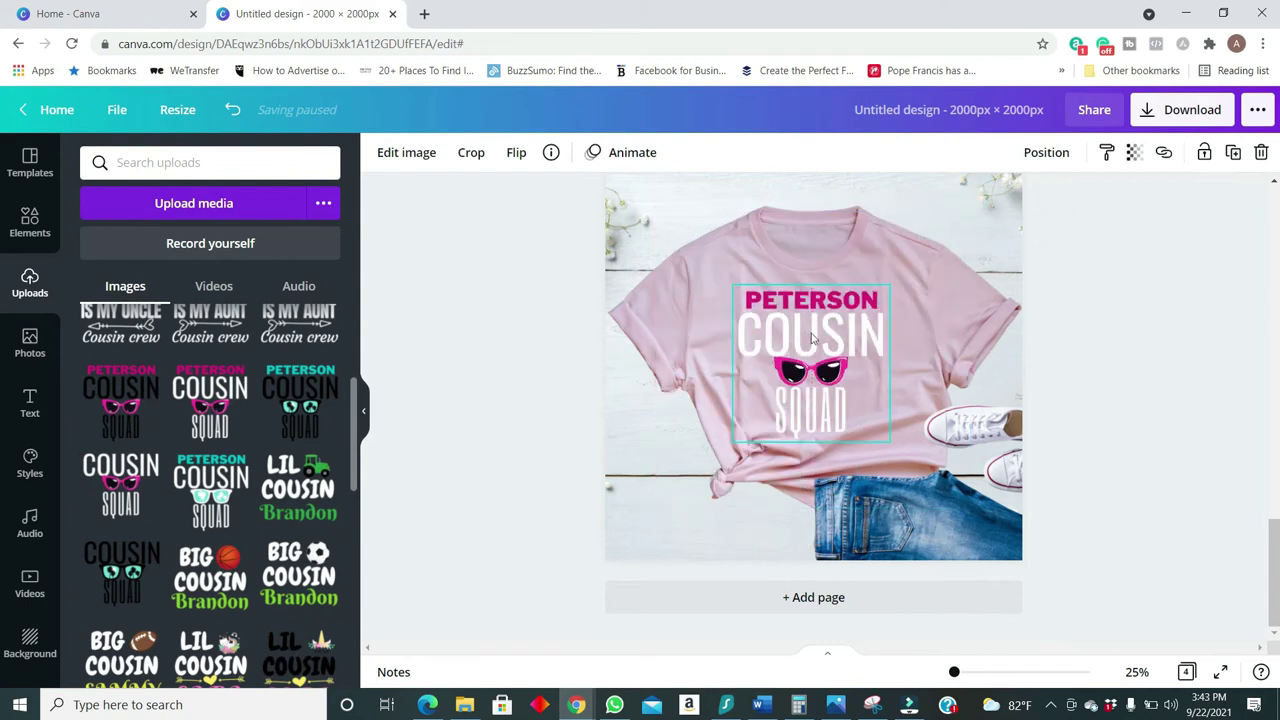
left_click(1050, 368)
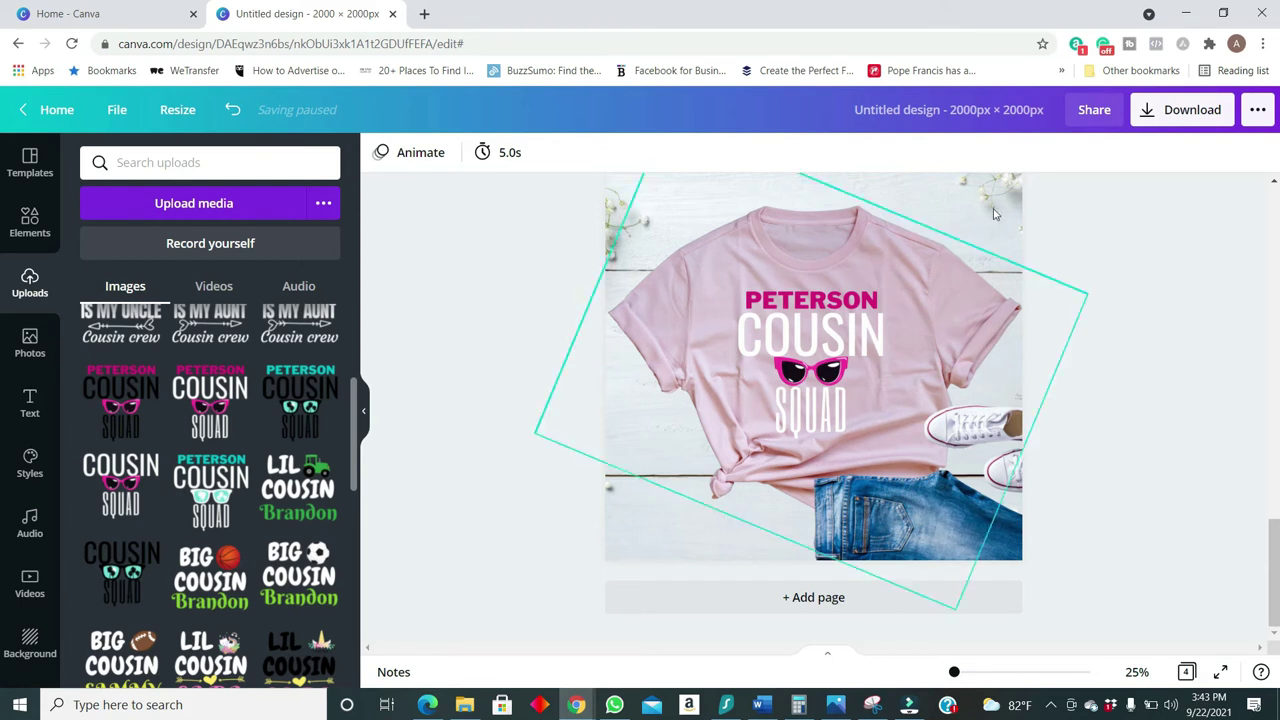
Duplicate the finished mockup as a new Page 5.
scroll(1034, 363, "up", 2)
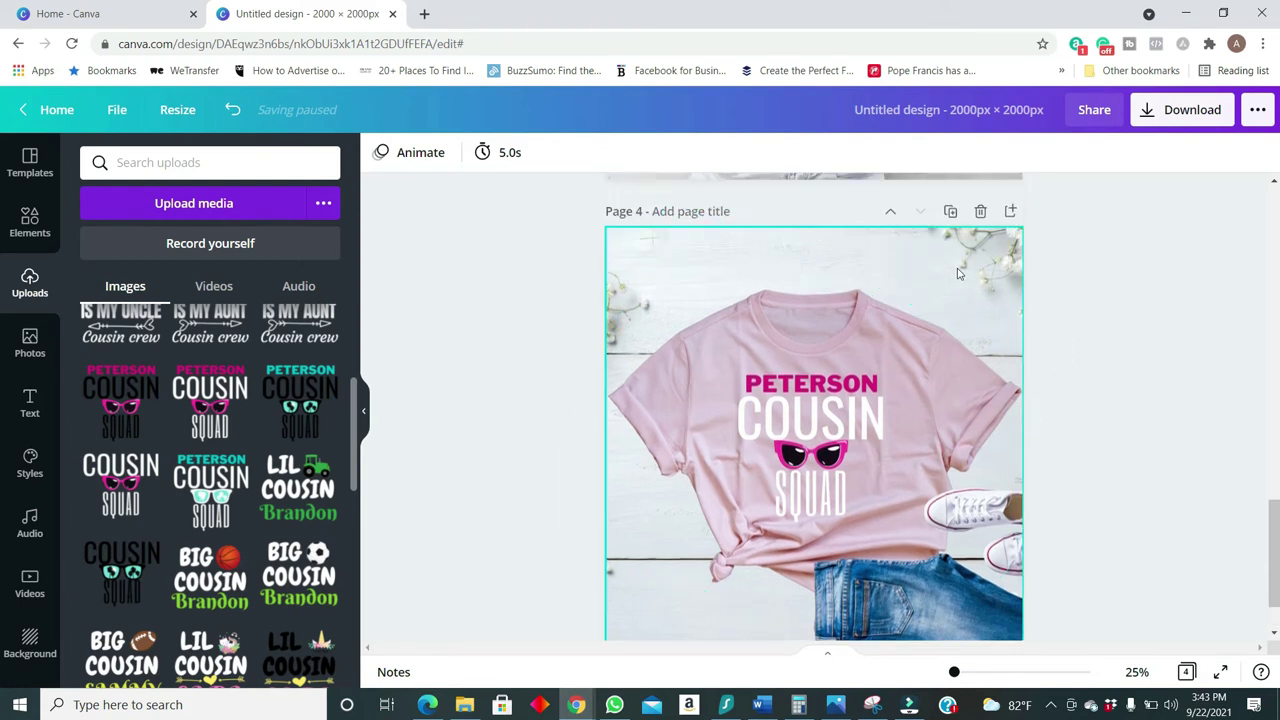
left_click(950, 214)
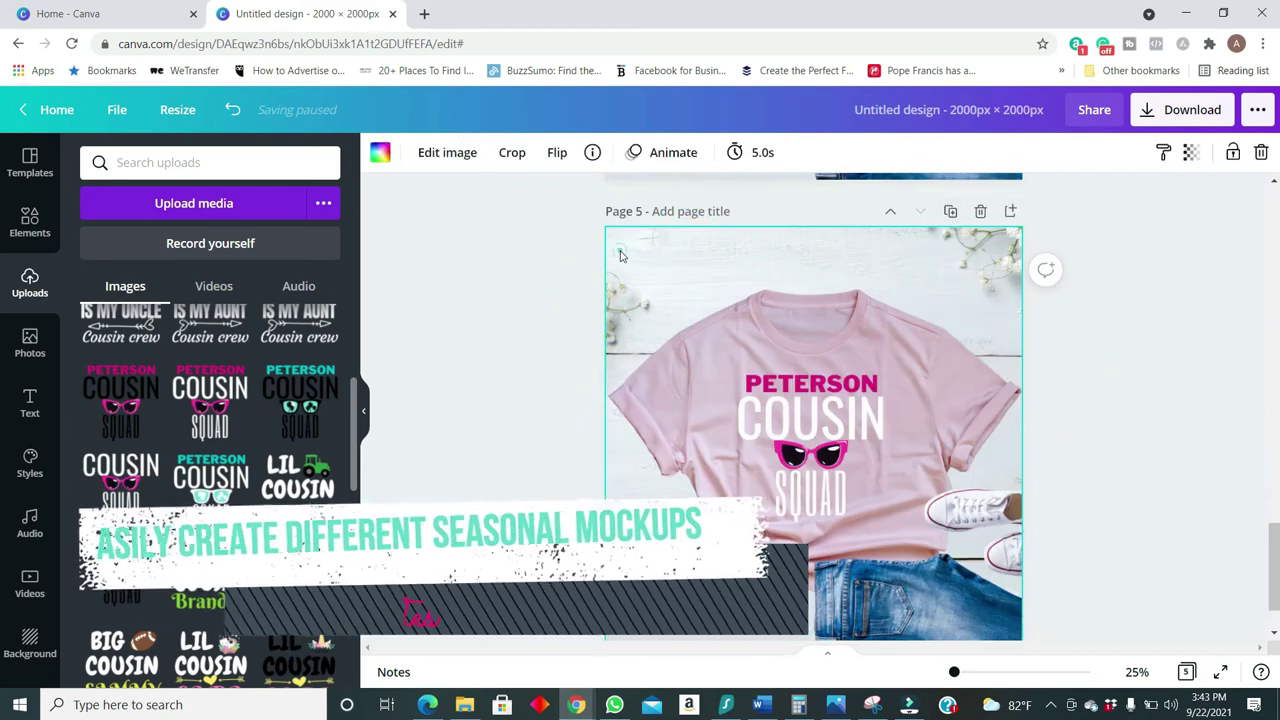
left_click(30, 340)
left_click(104, 170)
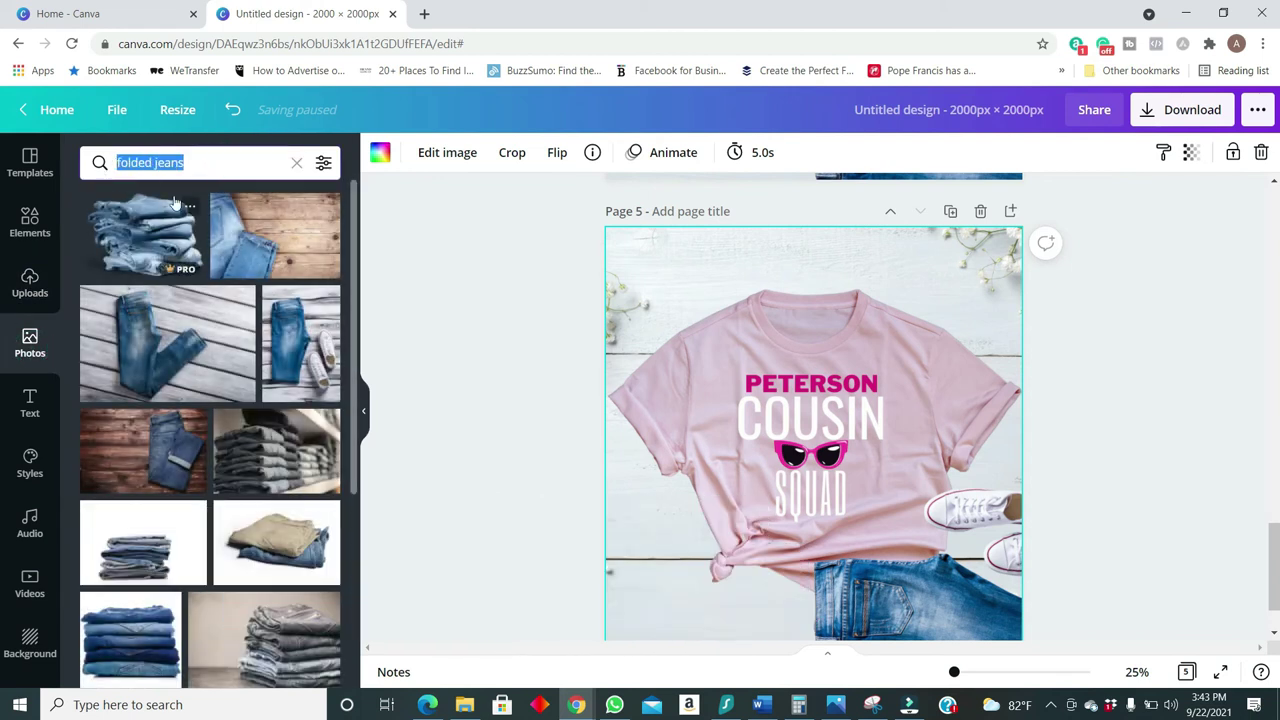
Delete the white wood backdrop and add a 'thanksgiving' pumpkin wood photo stretched across the page.
type("thanks")
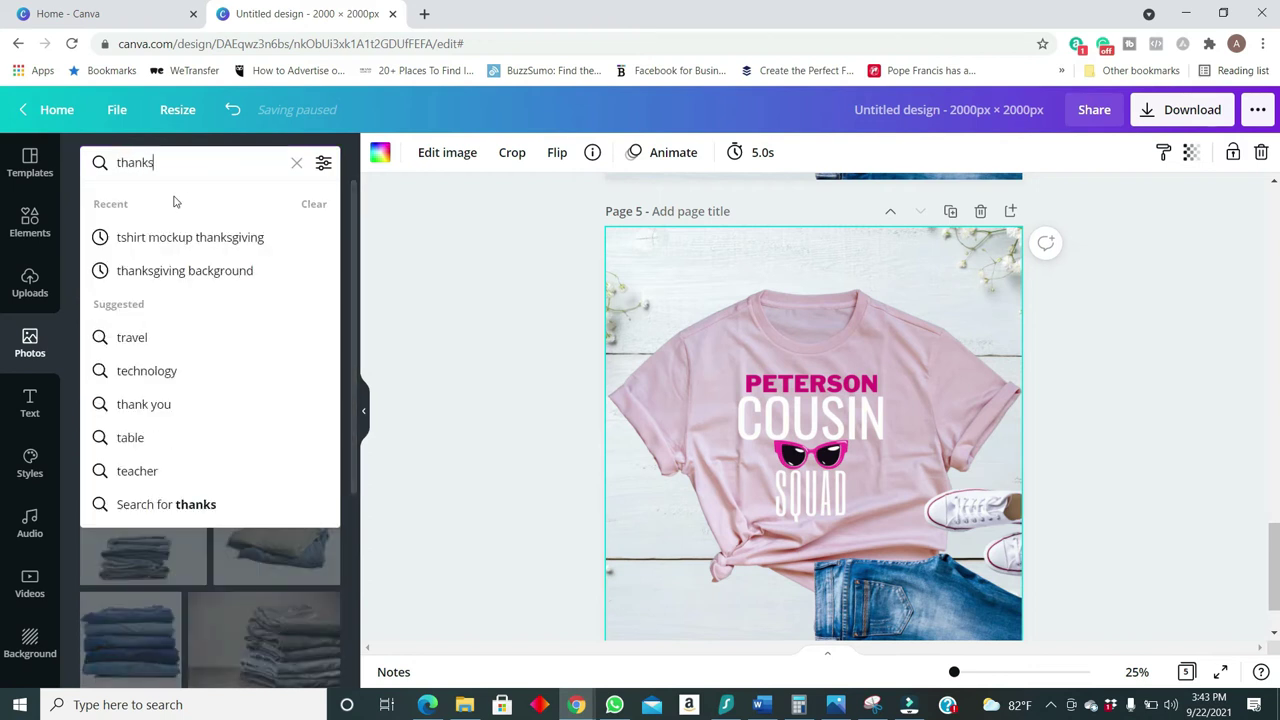
left_click(185, 270)
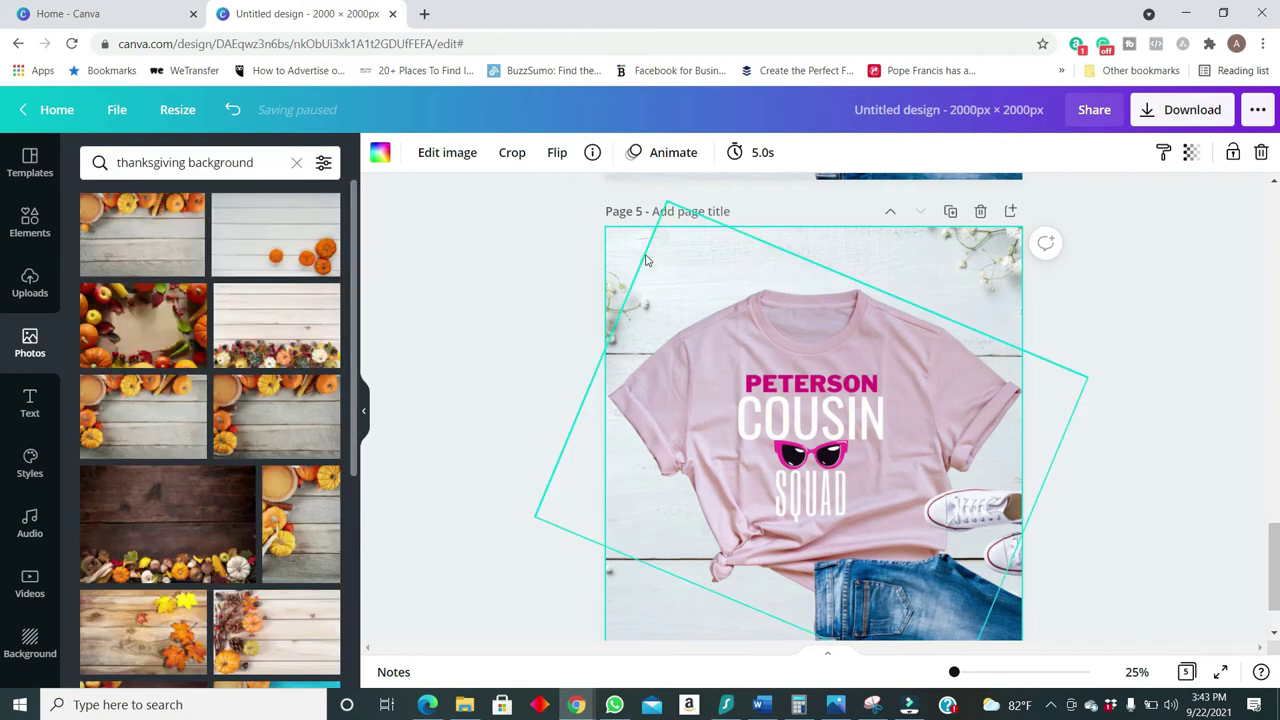
key("Delete")
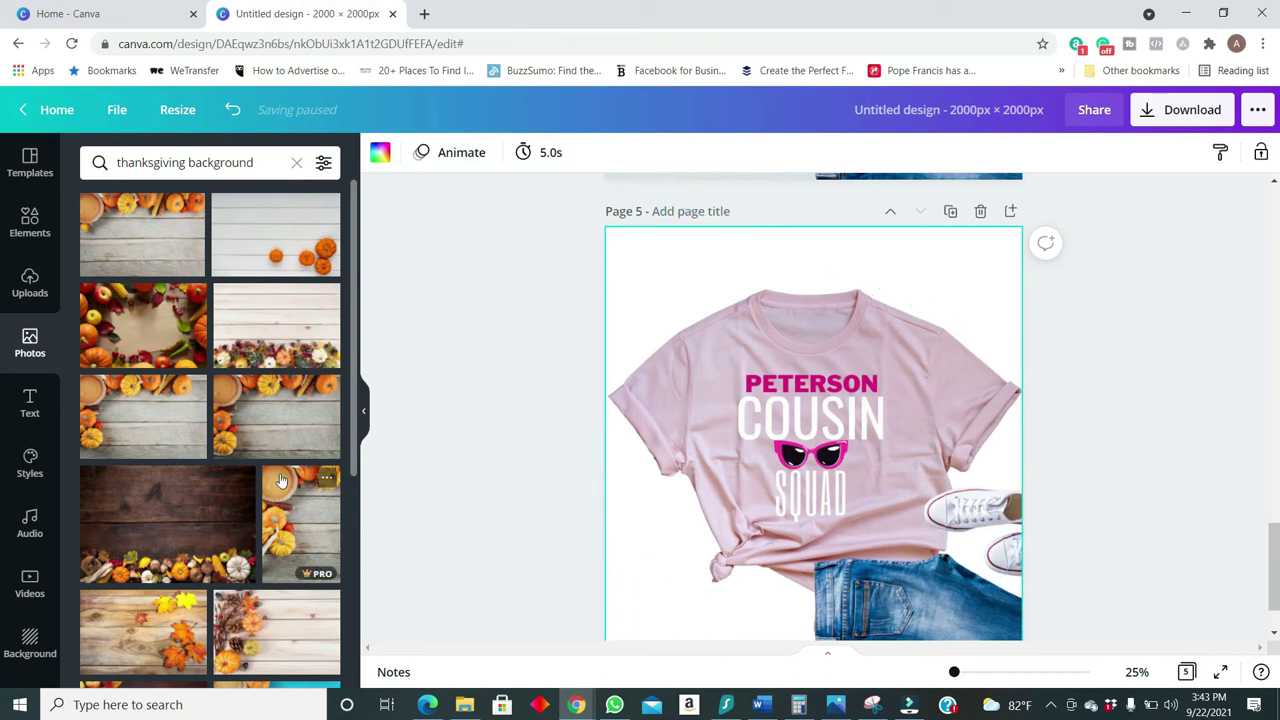
scroll(264, 487, "down", 1)
scroll(264, 487, "down", 2)
left_click(749, 329)
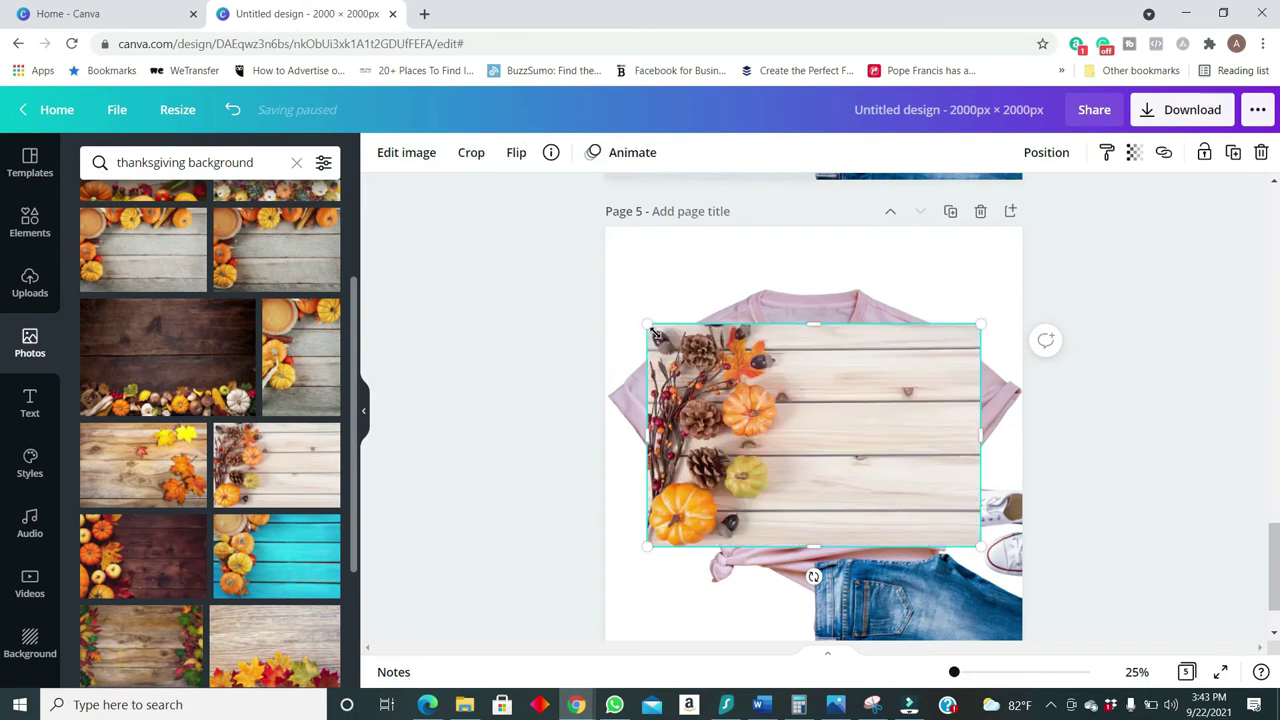
left_click_drag(651, 322, 469, 205)
left_click_drag(985, 550, 1127, 645)
Send the fall photo four layers back behind the pink shirt and rotate it.
left_click(1047, 155)
left_click(980, 204)
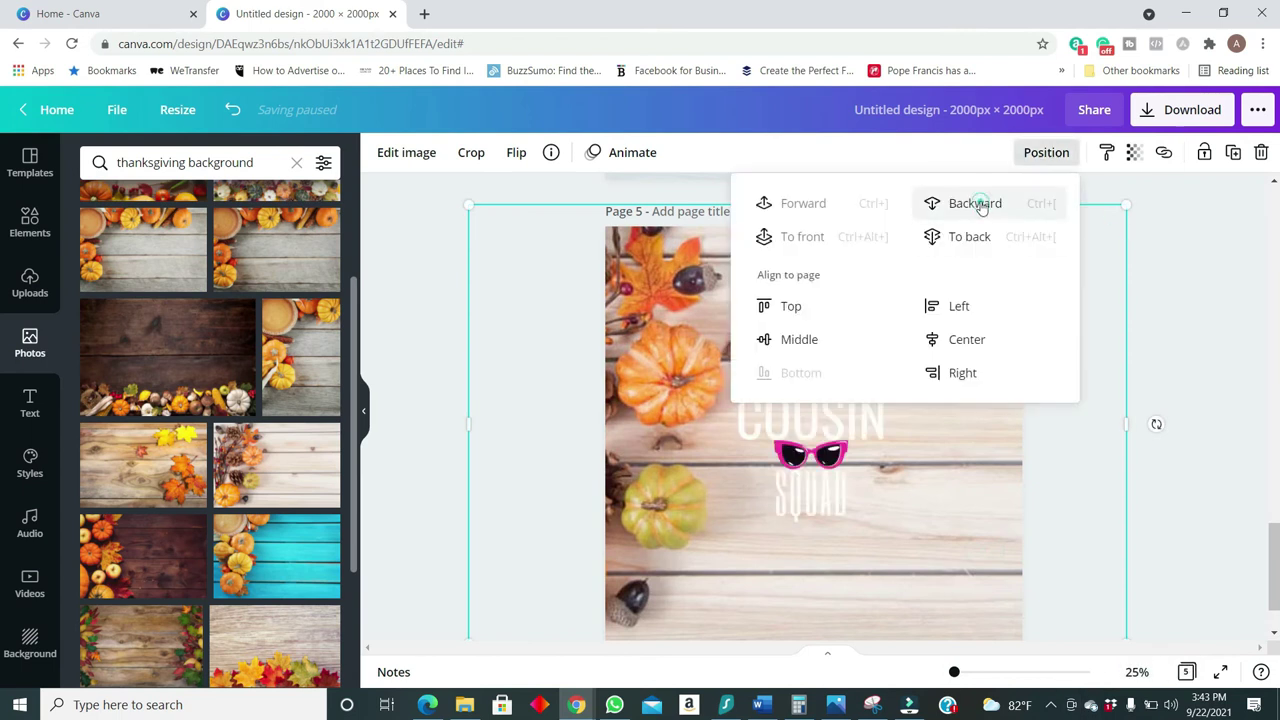
left_click(980, 204)
left_click(980, 205)
left_click(980, 203)
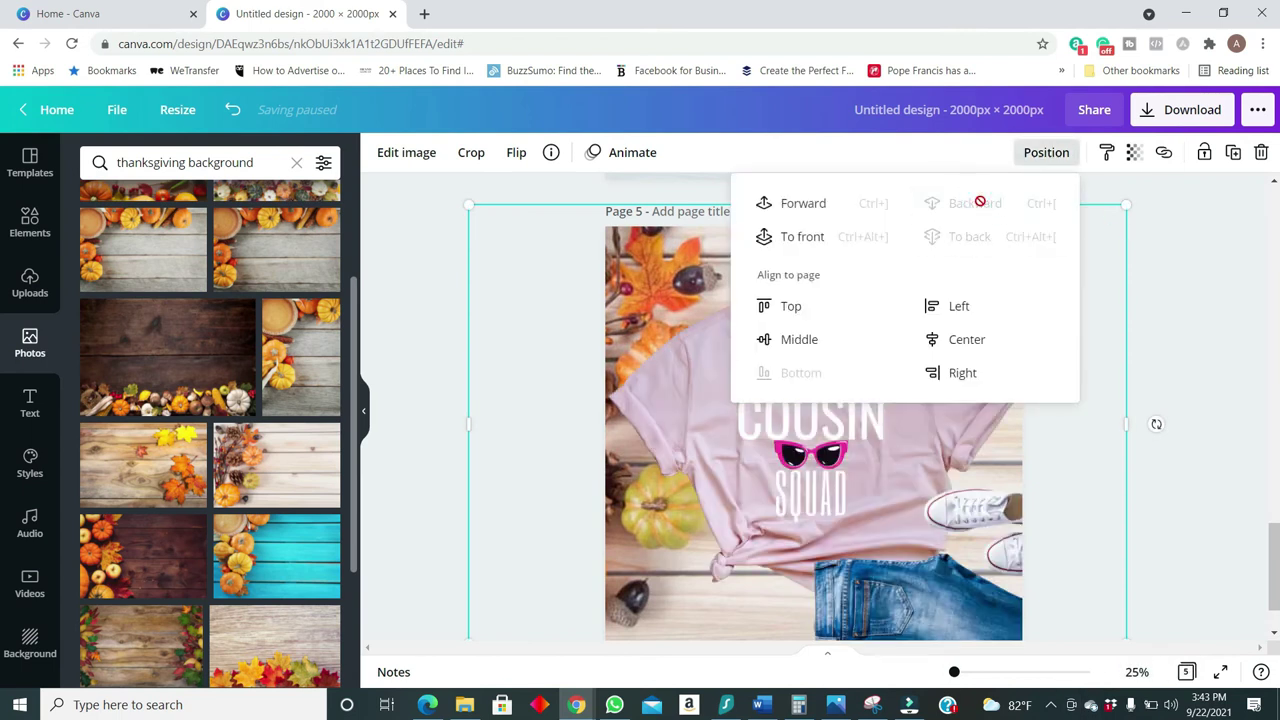
left_click(1191, 323)
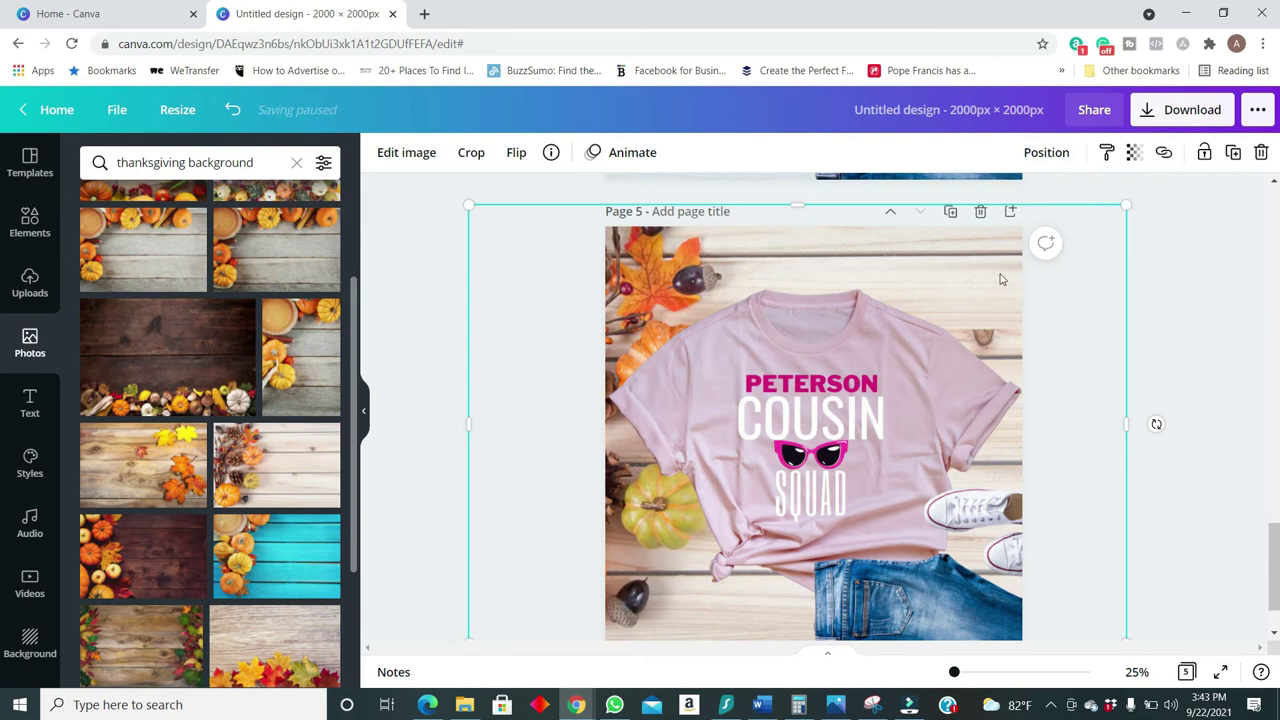
left_click_drag(1156, 424, 865, 267)
Raise and centre the PETERSON COUSIN SQUAD design on the chest, and enlarge the fall photo to cover the page.
left_click(828, 398)
left_click_drag(828, 405, 831, 349)
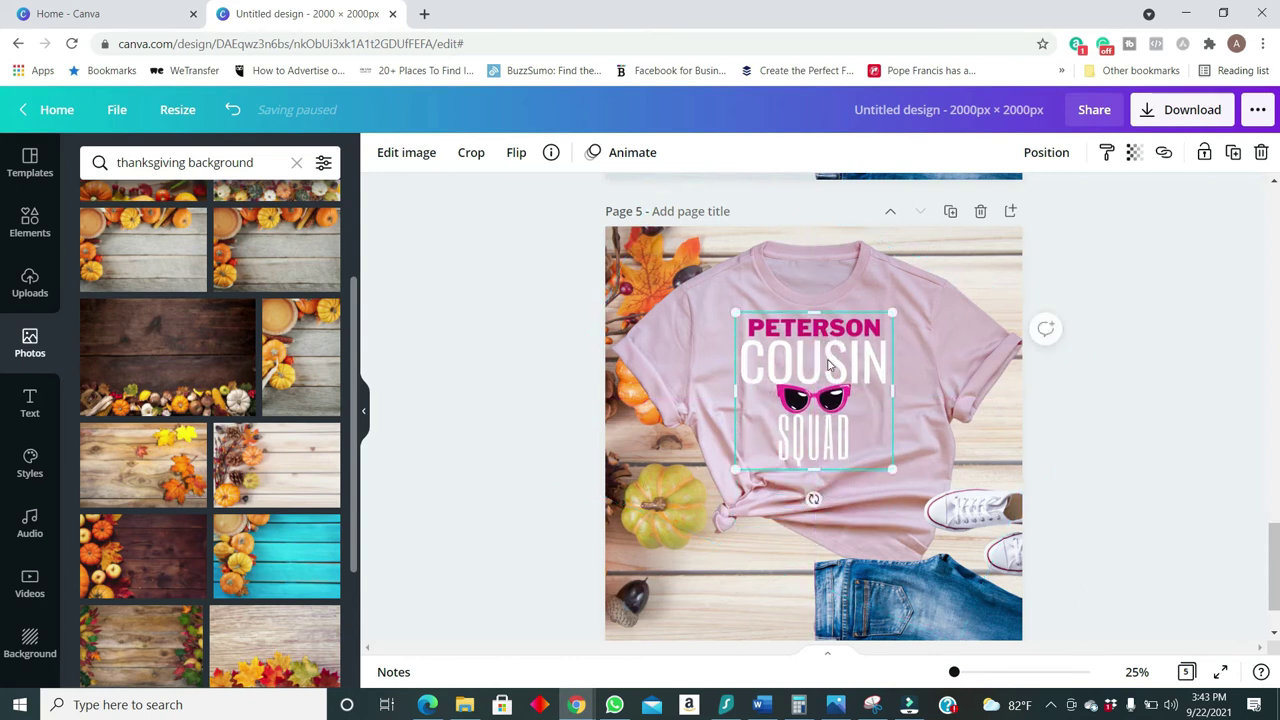
left_click(929, 590)
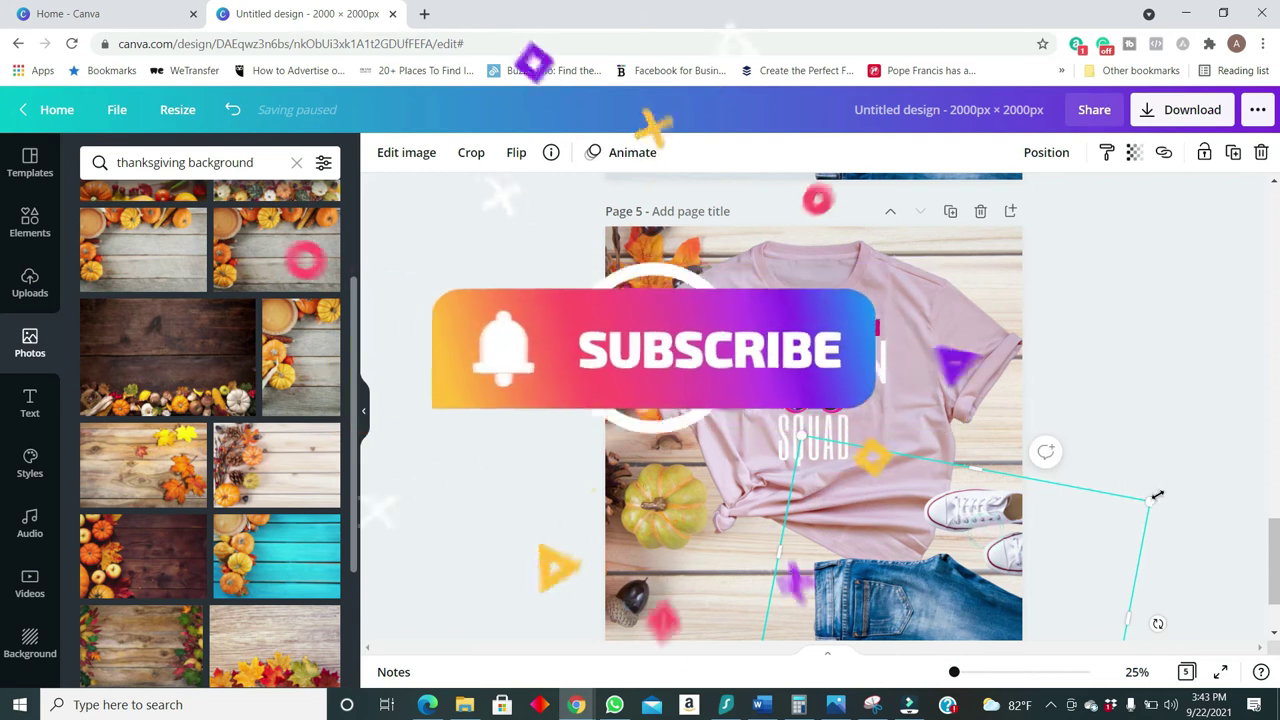
mouse_move(1157, 495)
left_mouse_down()
mouse_move(1203, 449)
mouse_move(1225, 464)
mouse_move(1172, 477)
left_mouse_up()
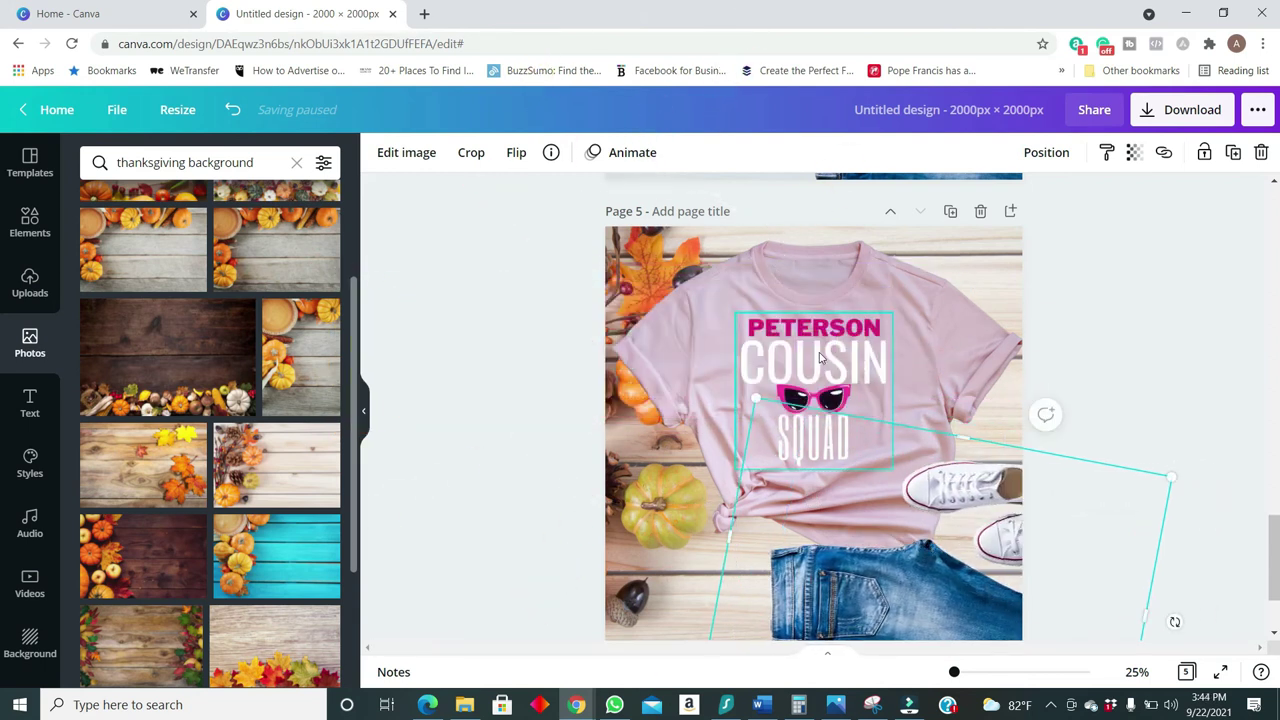
left_click(819, 352)
left_click_drag(820, 350, 833, 348)
left_click(1124, 335)
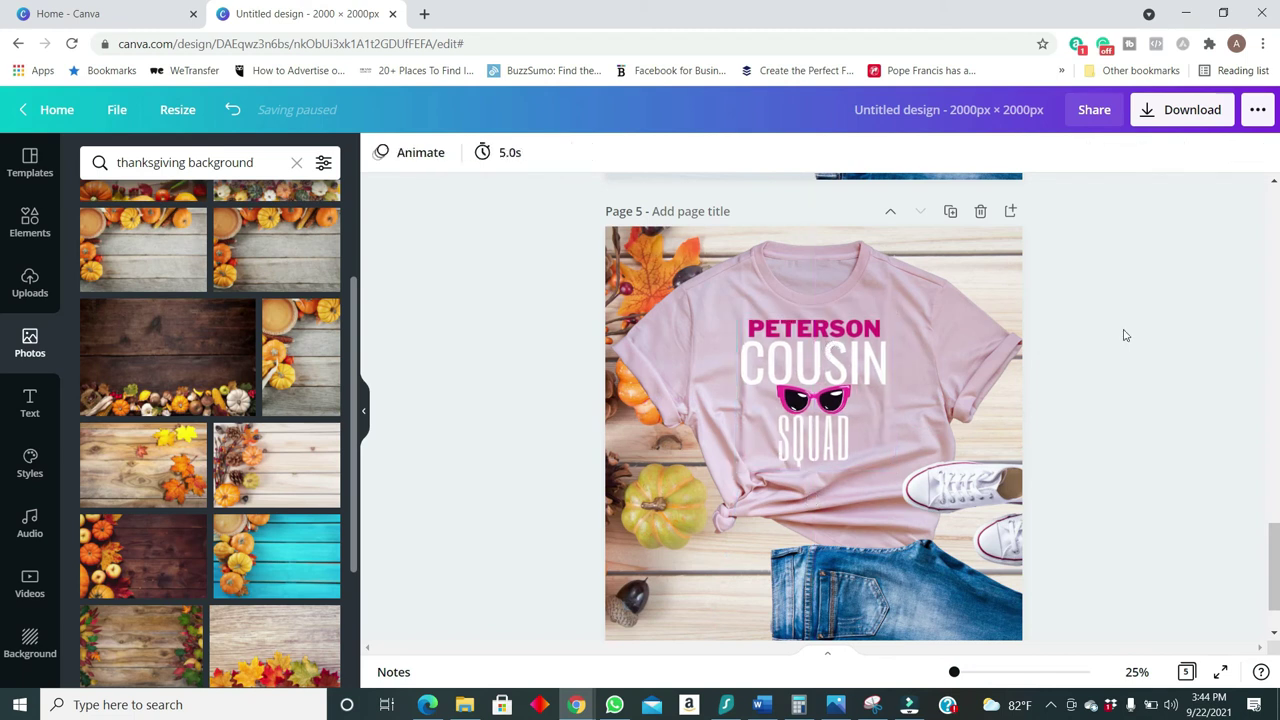
Duplicate the fall mockup as Page 6, delete its fall background, and clear the old search text.
left_click(950, 214)
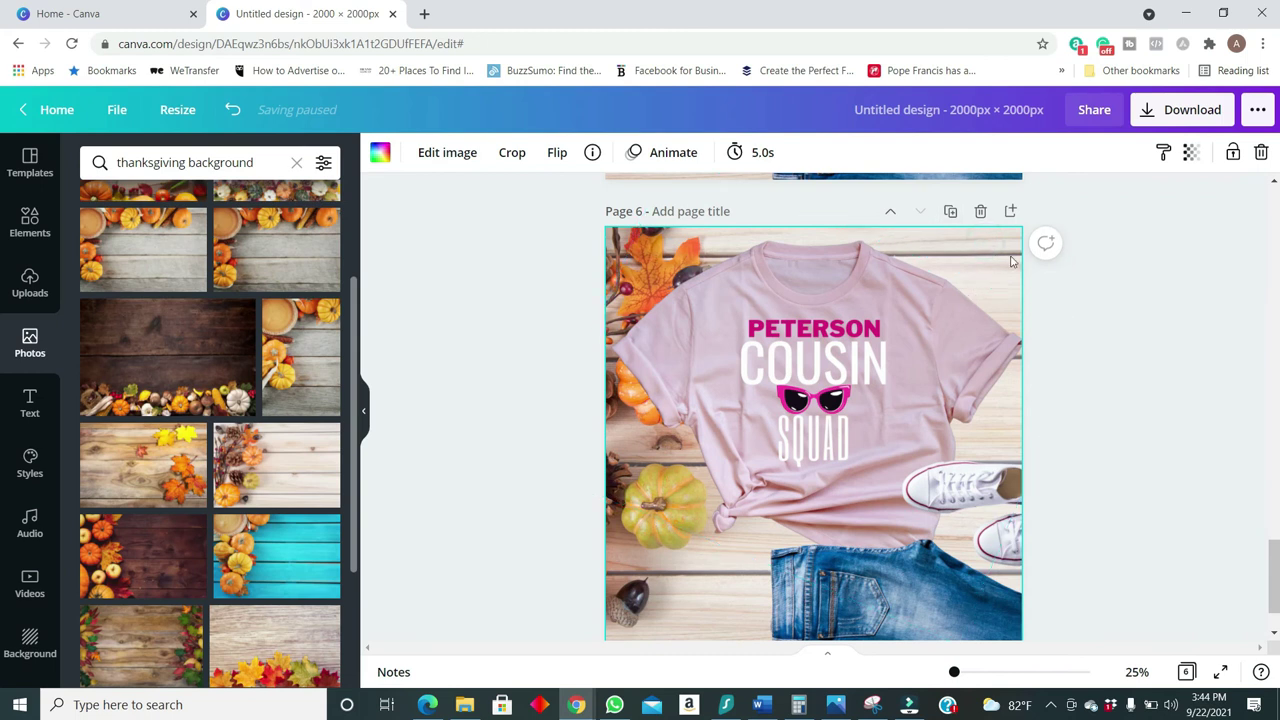
key("Delete")
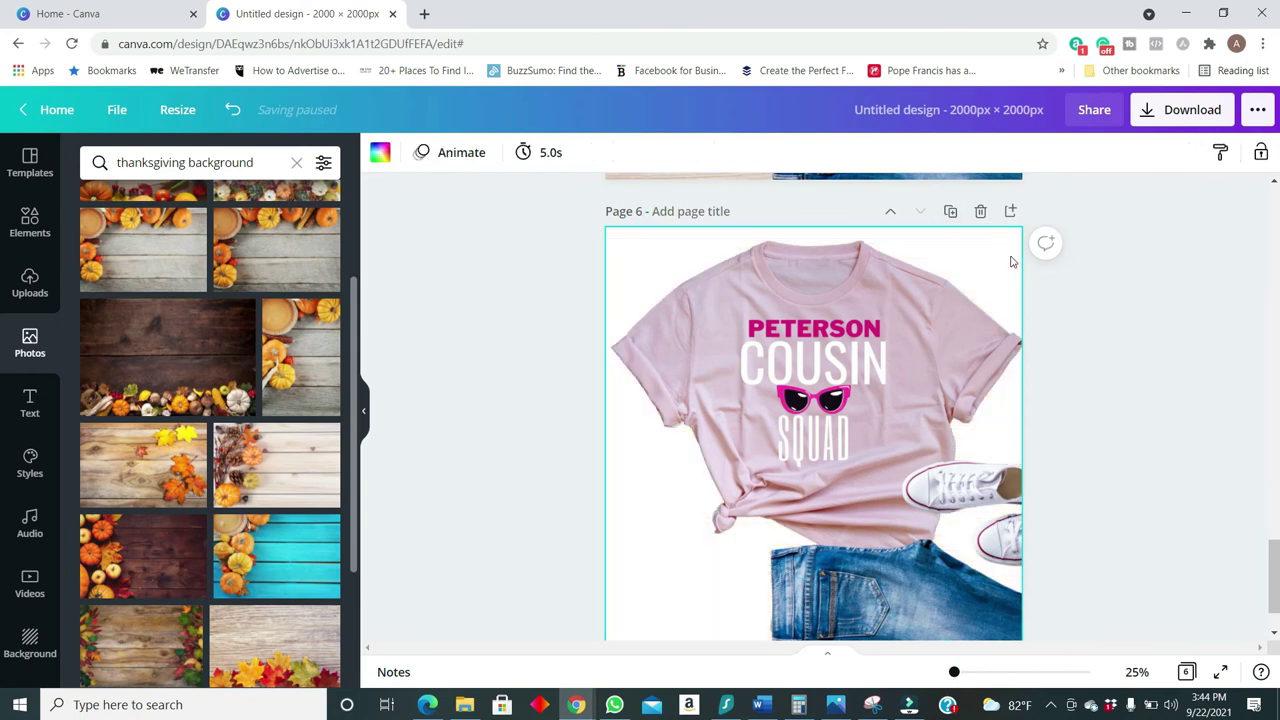
left_click(257, 165)
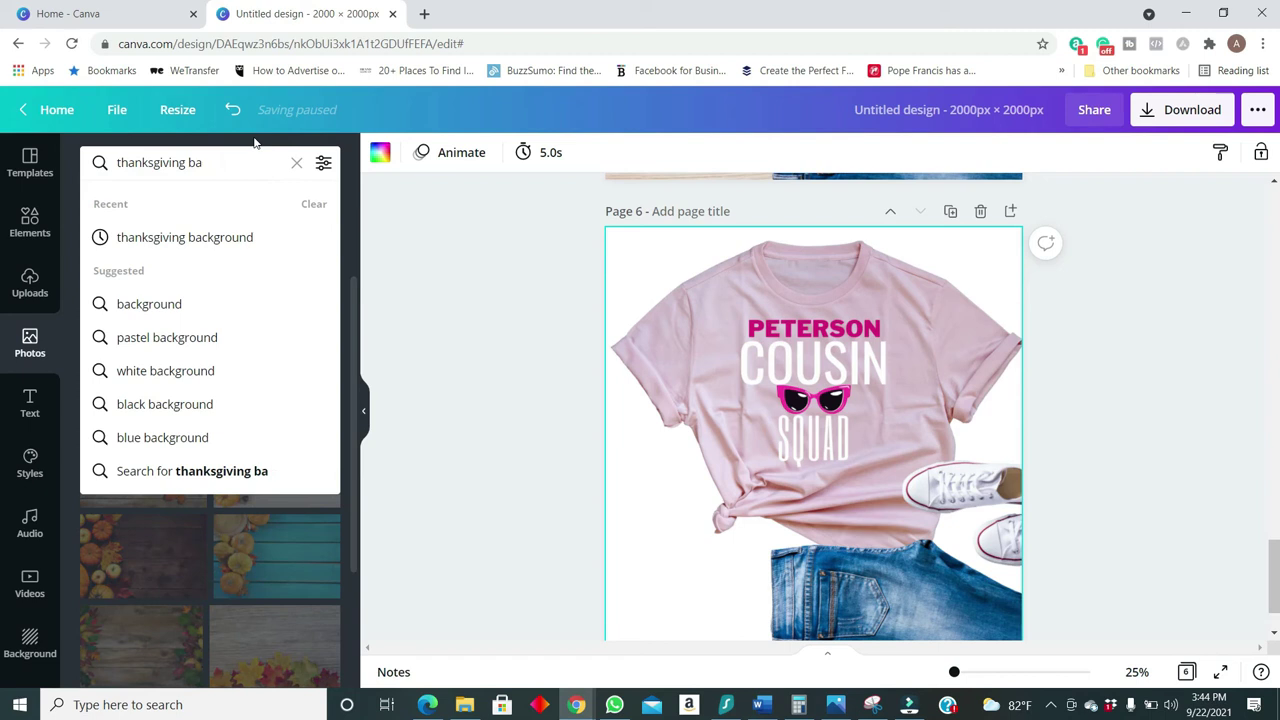
key("BackSpace")
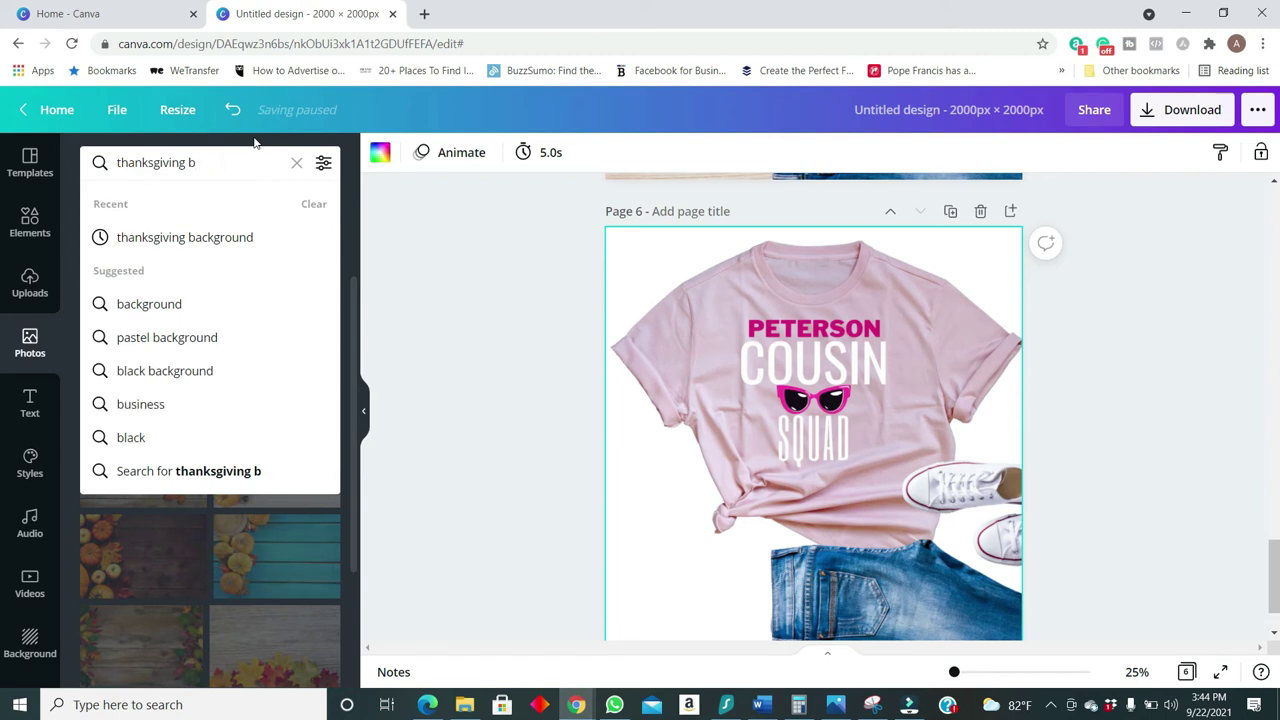
key("BackSpace")
key("BackSpace")
key("BackSpace")
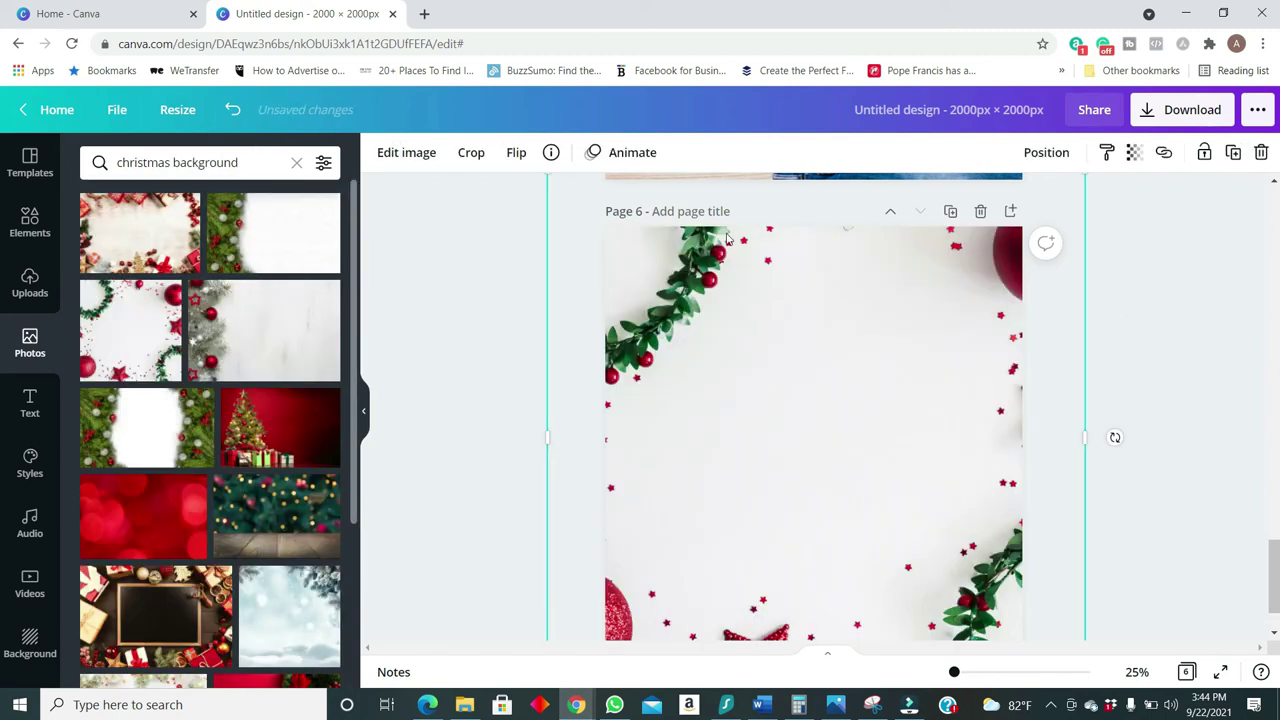
Send the Christmas background four layers back behind the pink T-shirt.
left_click(1046, 152)
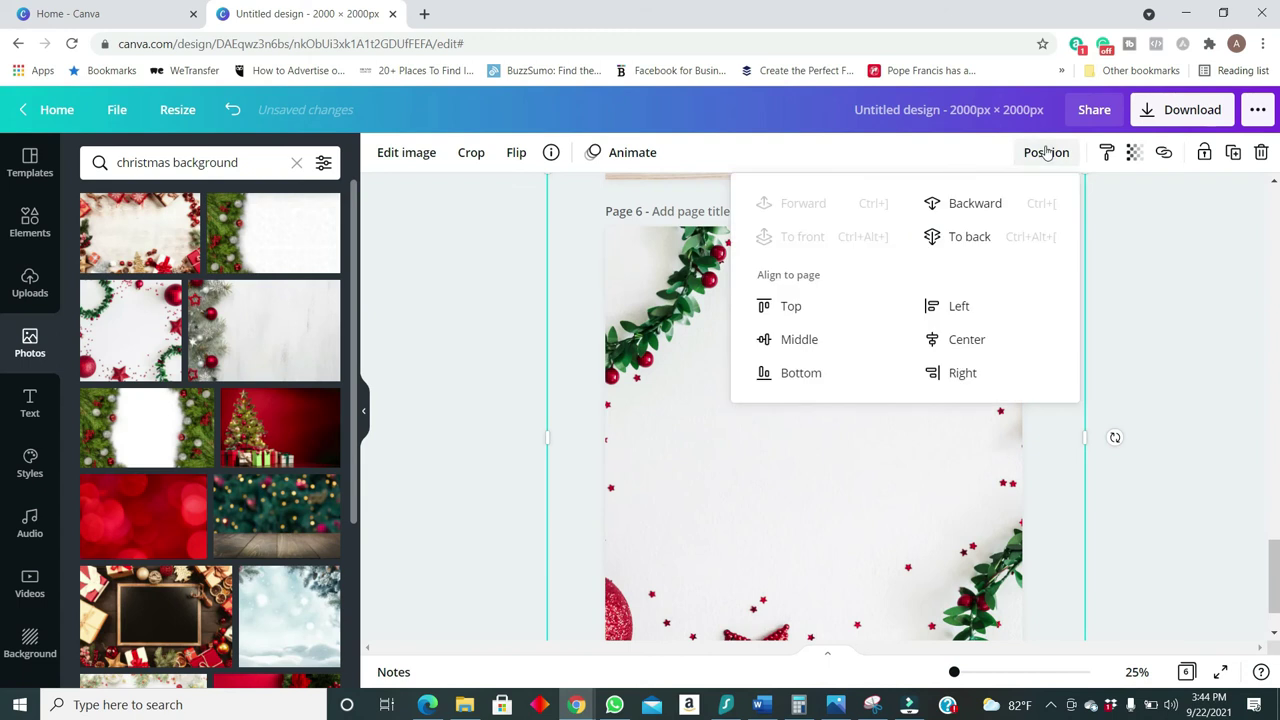
left_click(975, 203)
left_click(982, 205)
left_click(980, 205)
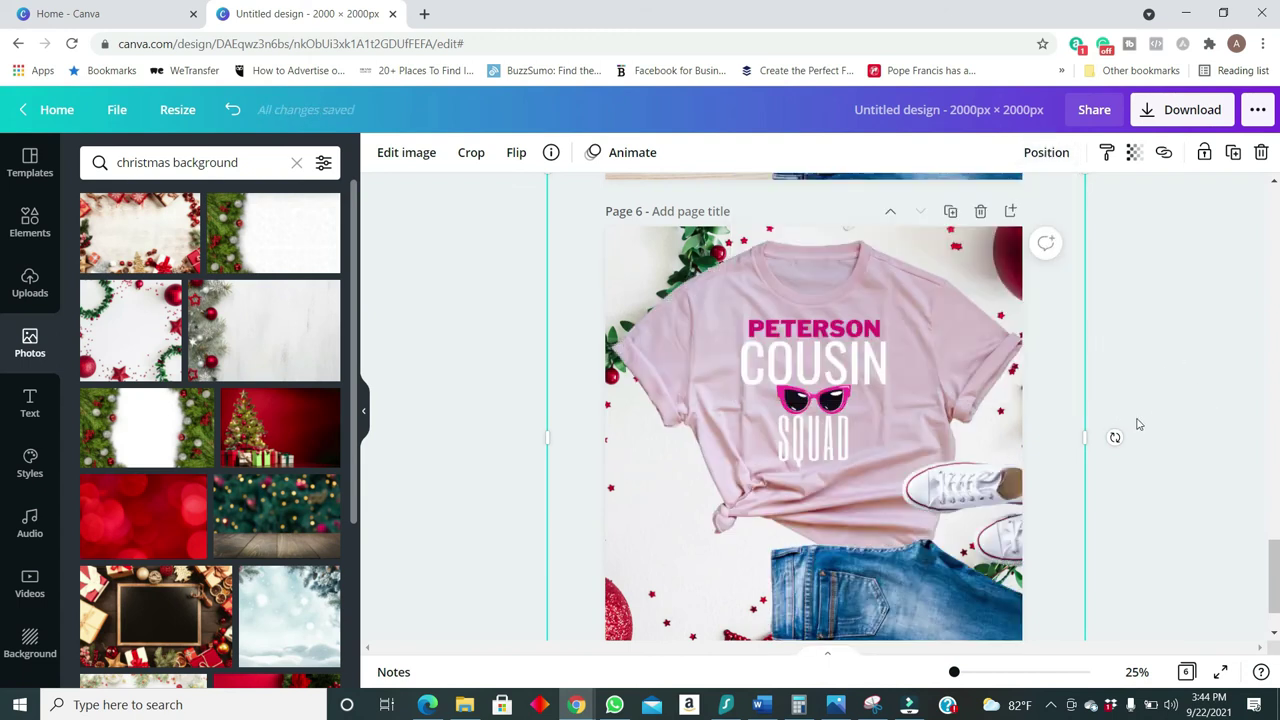
scroll(1127, 433, "down", 1)
left_click(1123, 462)
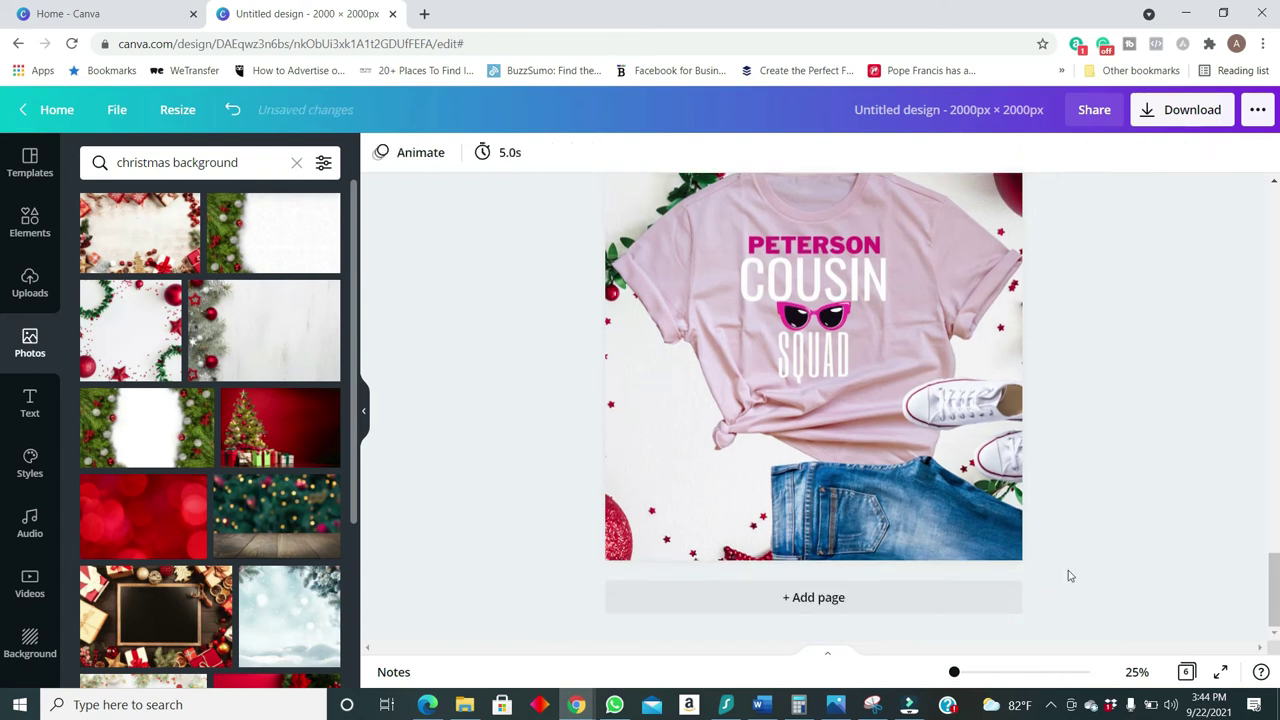
Add a 'santa hat' photo, resize it, and tilt it about 30 degrees against the shirt's left side.
left_click(245, 162)
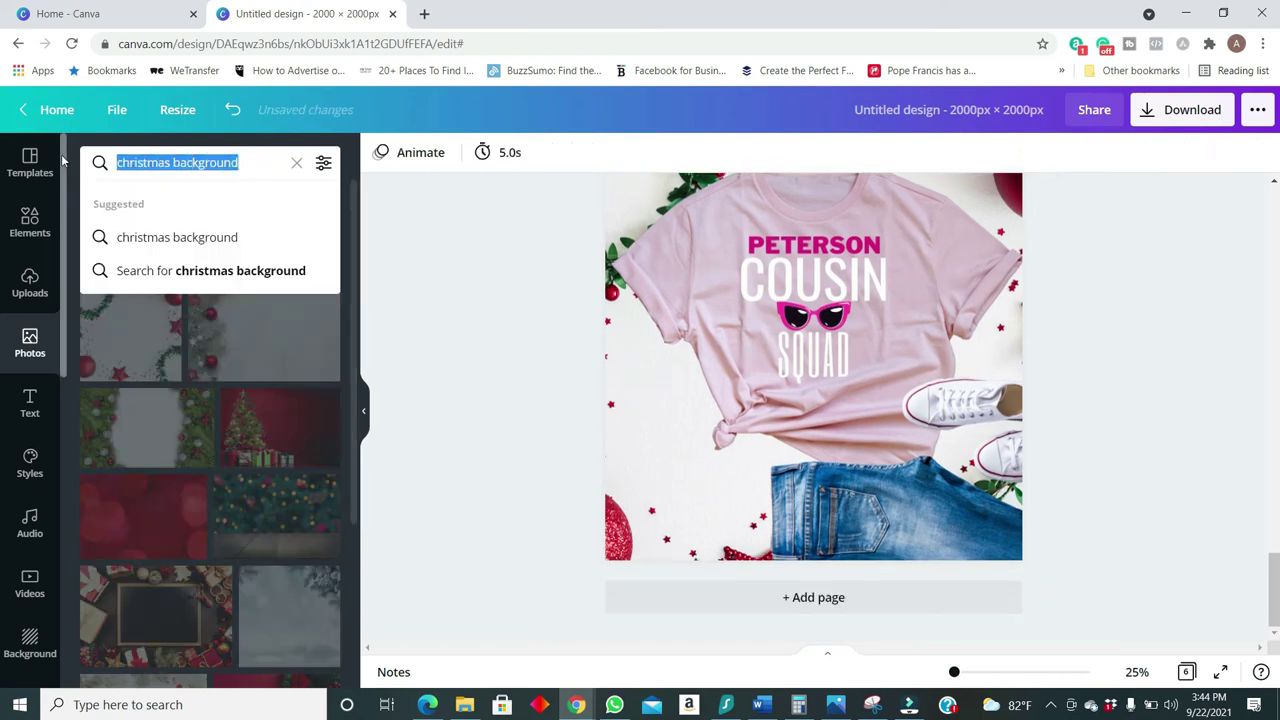
type("sa")
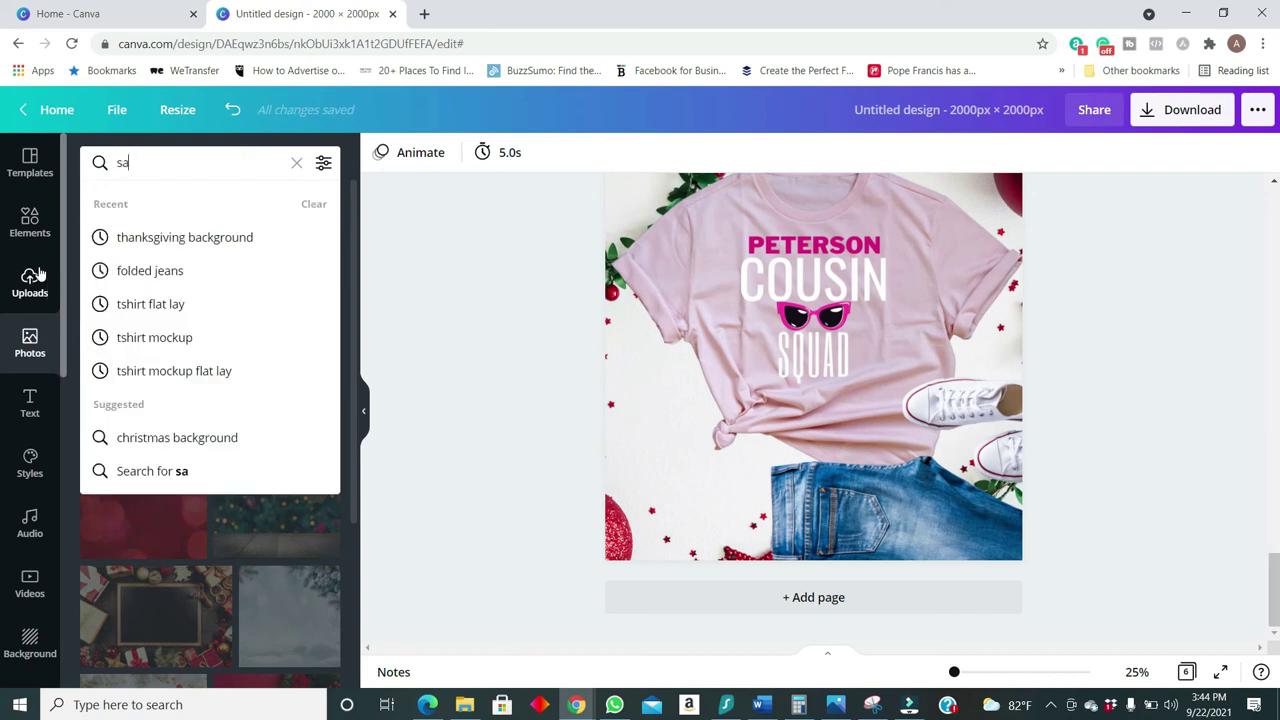
type("nta ha")
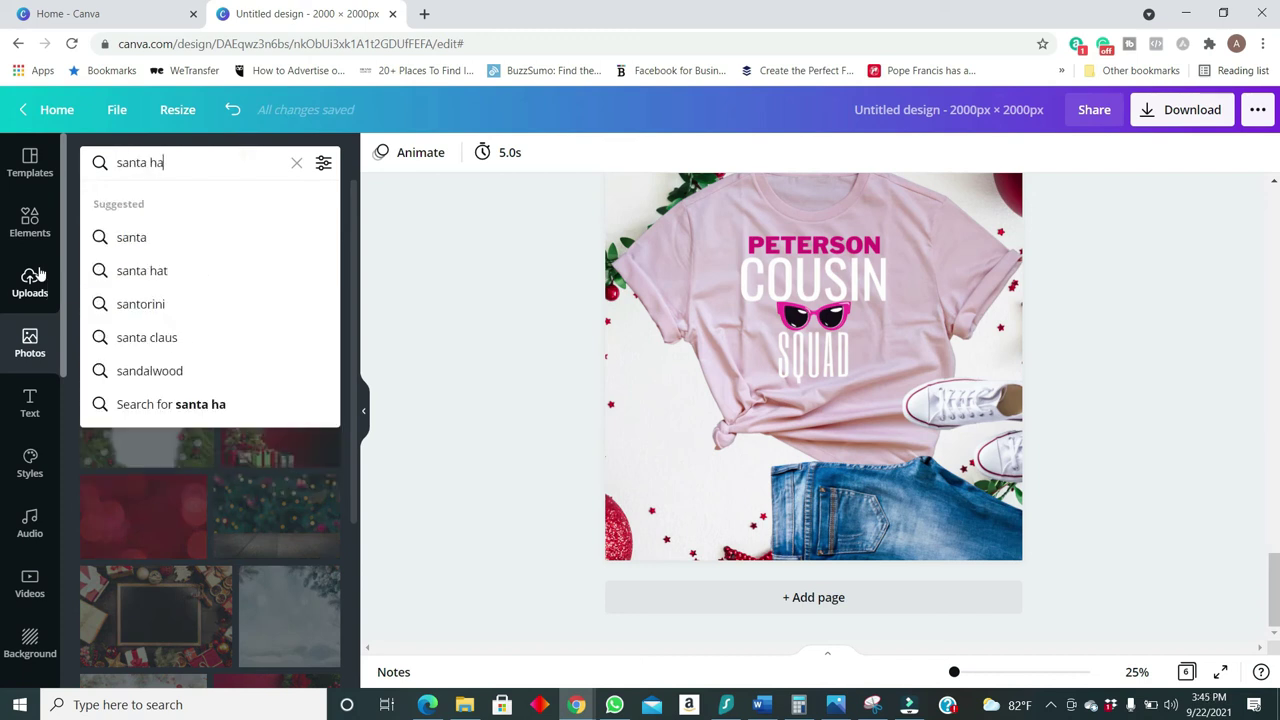
type("t")
key("Return")
left_click(270, 250)
left_click_drag(930, 450, 797, 328)
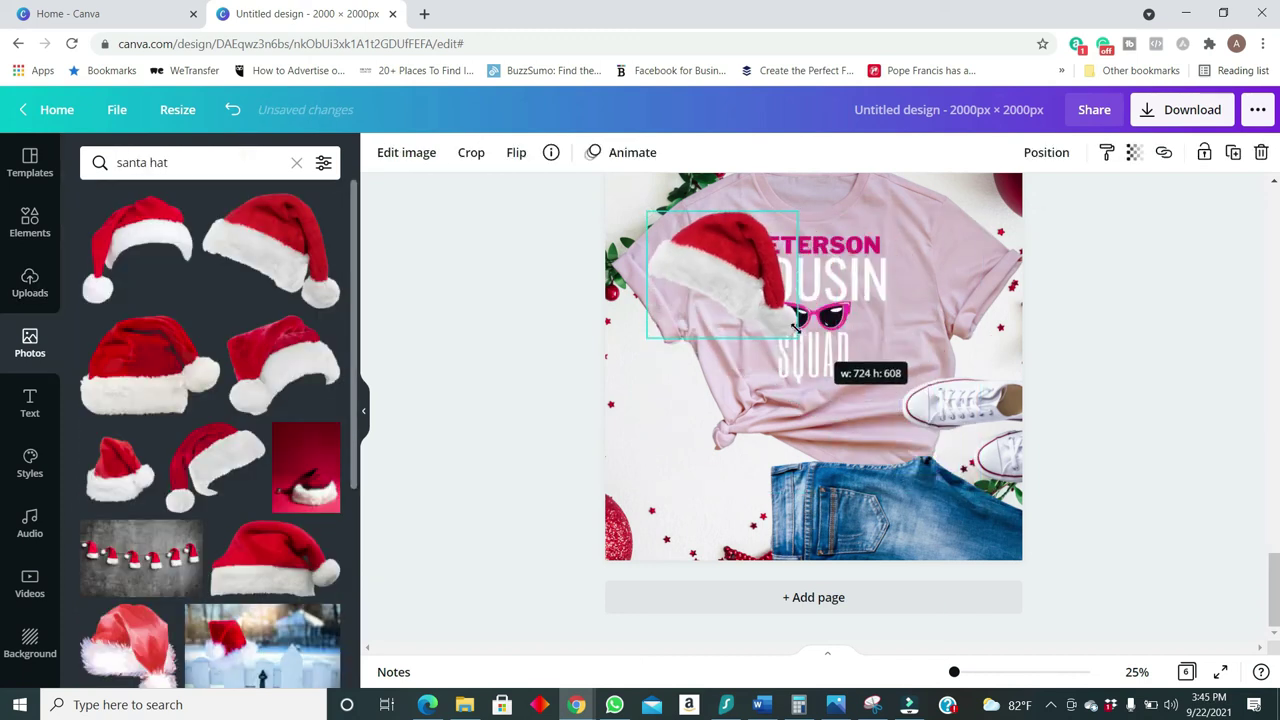
left_click_drag(720, 280, 644, 366)
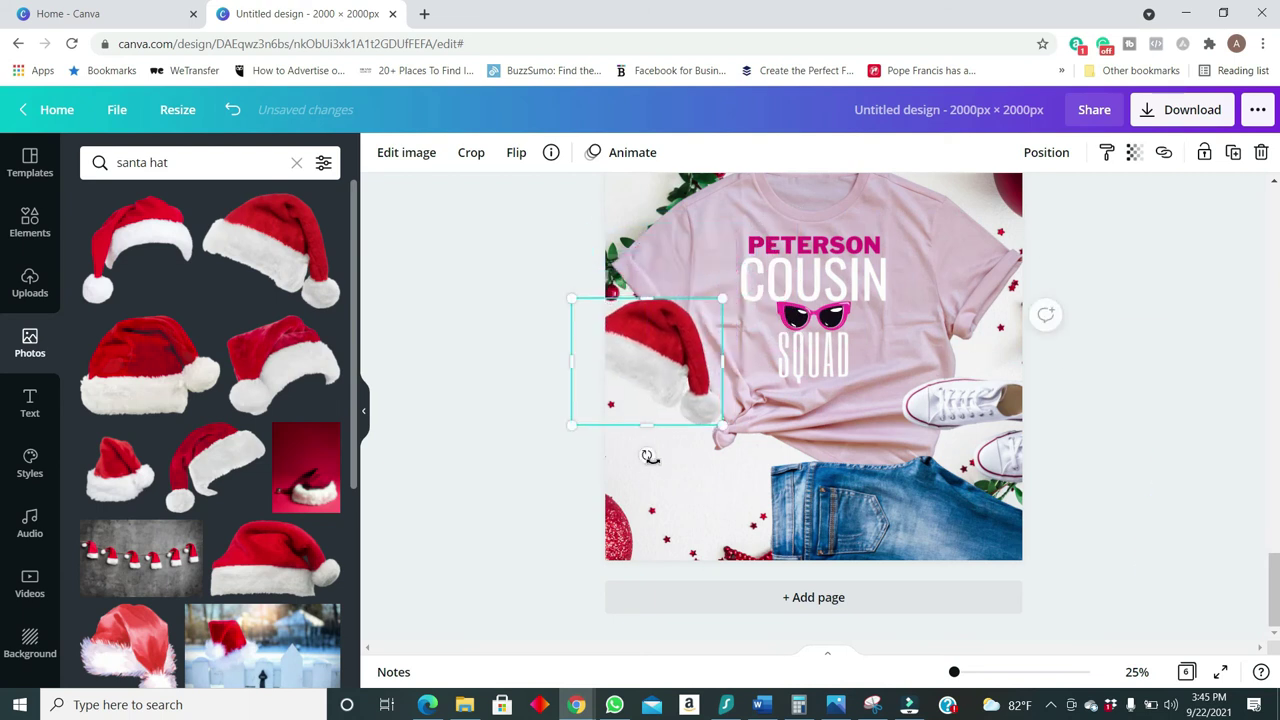
left_click_drag(650, 456, 596, 478)
left_click_drag(674, 358, 667, 377)
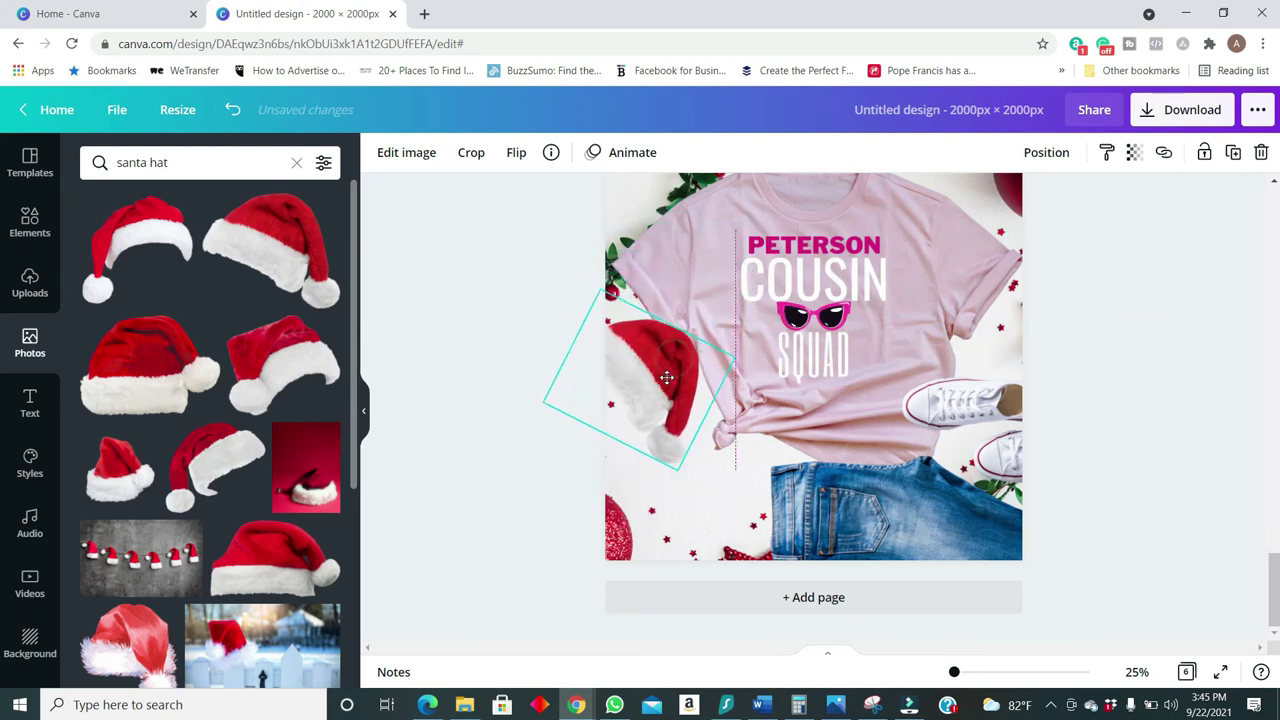
left_click(1071, 389)
scroll(1074, 454, "up", 3)
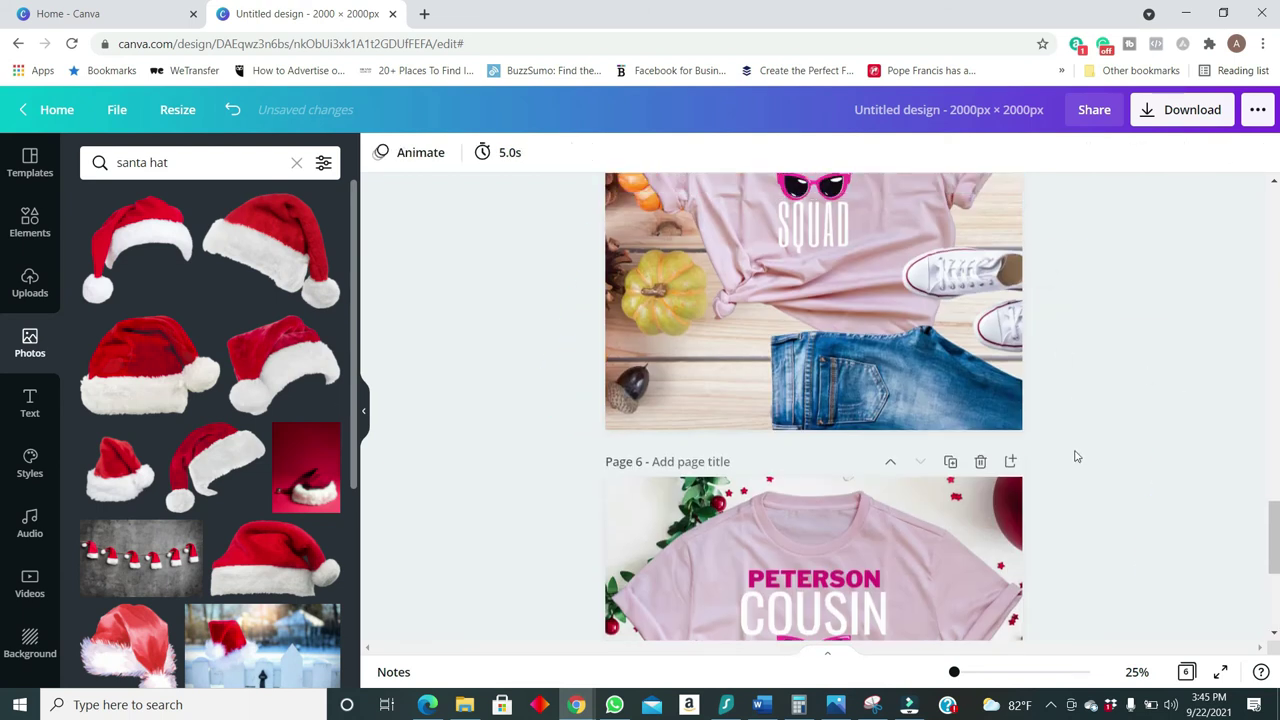
left_click(711, 369)
Add a pumpkin, shrink it, and place it in the fall tee page's bottom-left corner.
left_click(185, 163)
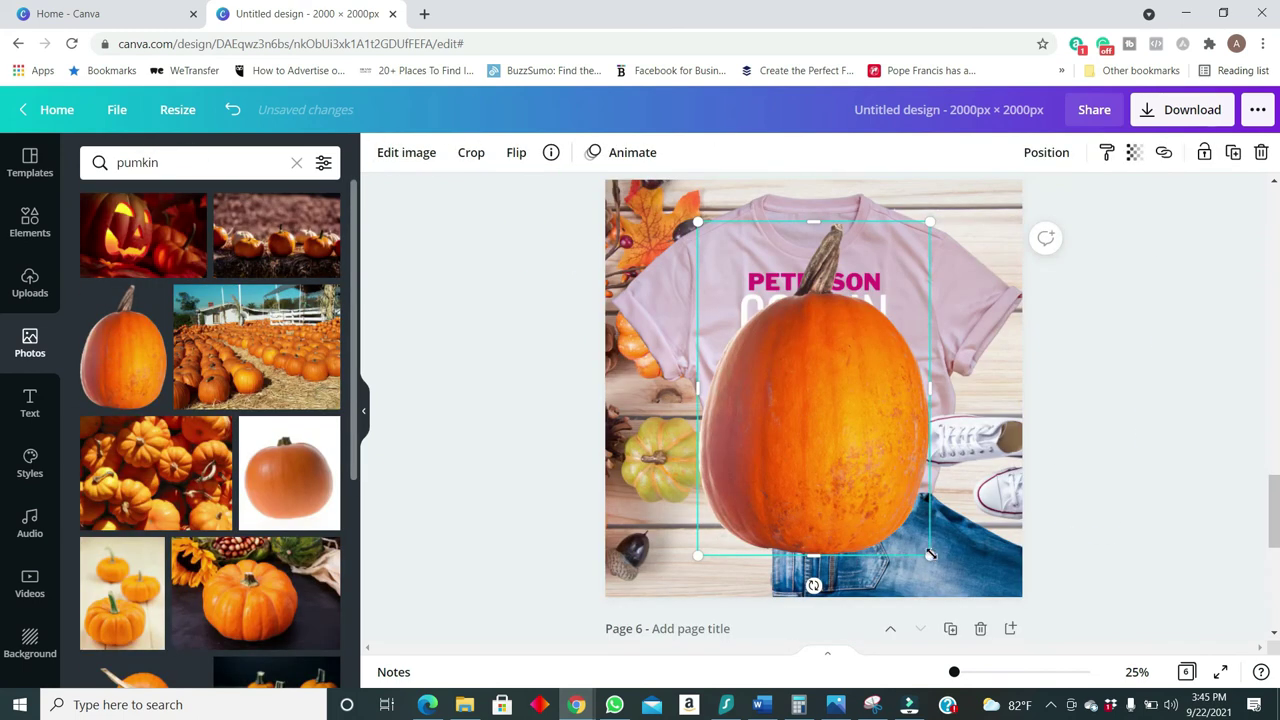
left_click_drag(930, 554, 820, 400)
left_click_drag(766, 345, 683, 524)
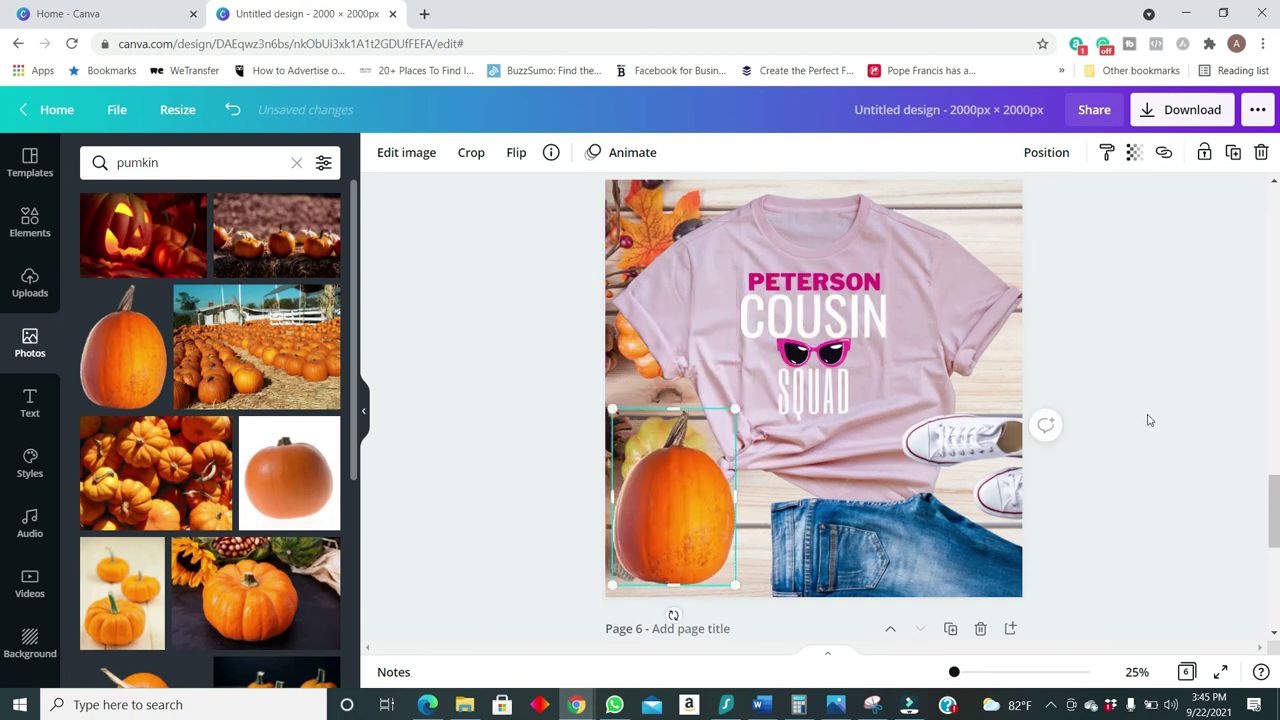
scroll(300, 500, "down", 10)
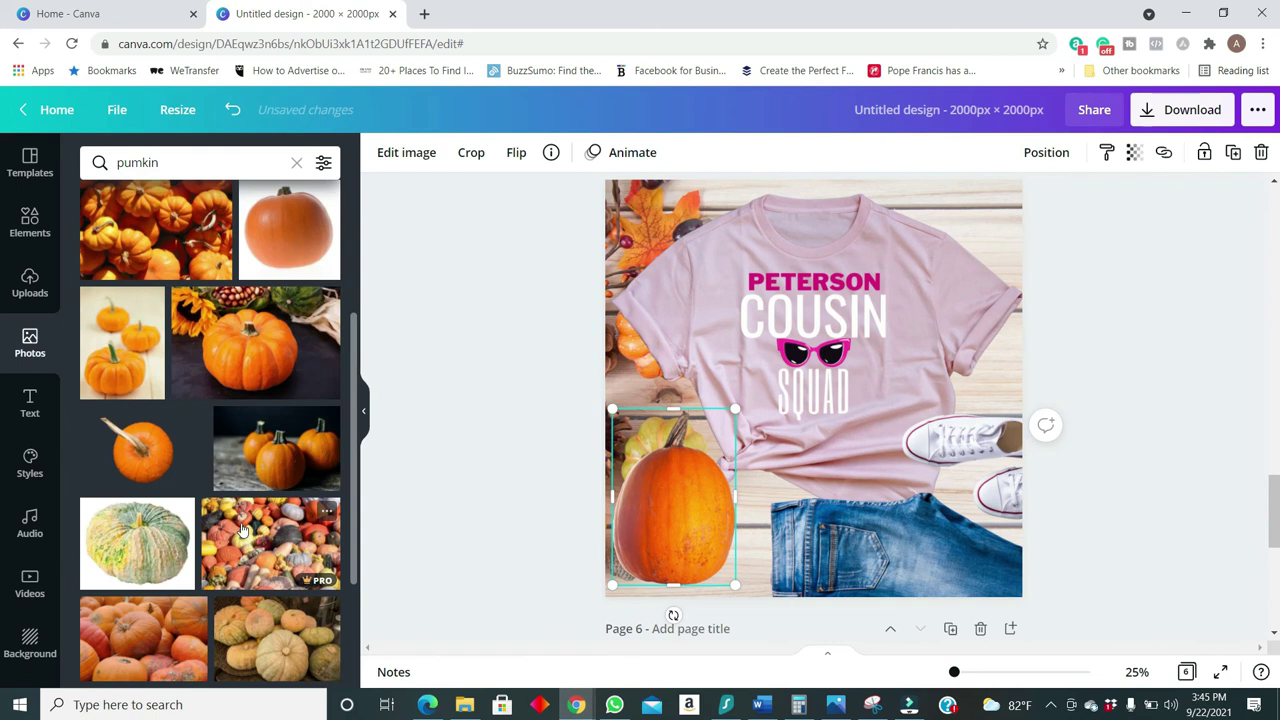
scroll(240, 557, "down", 5)
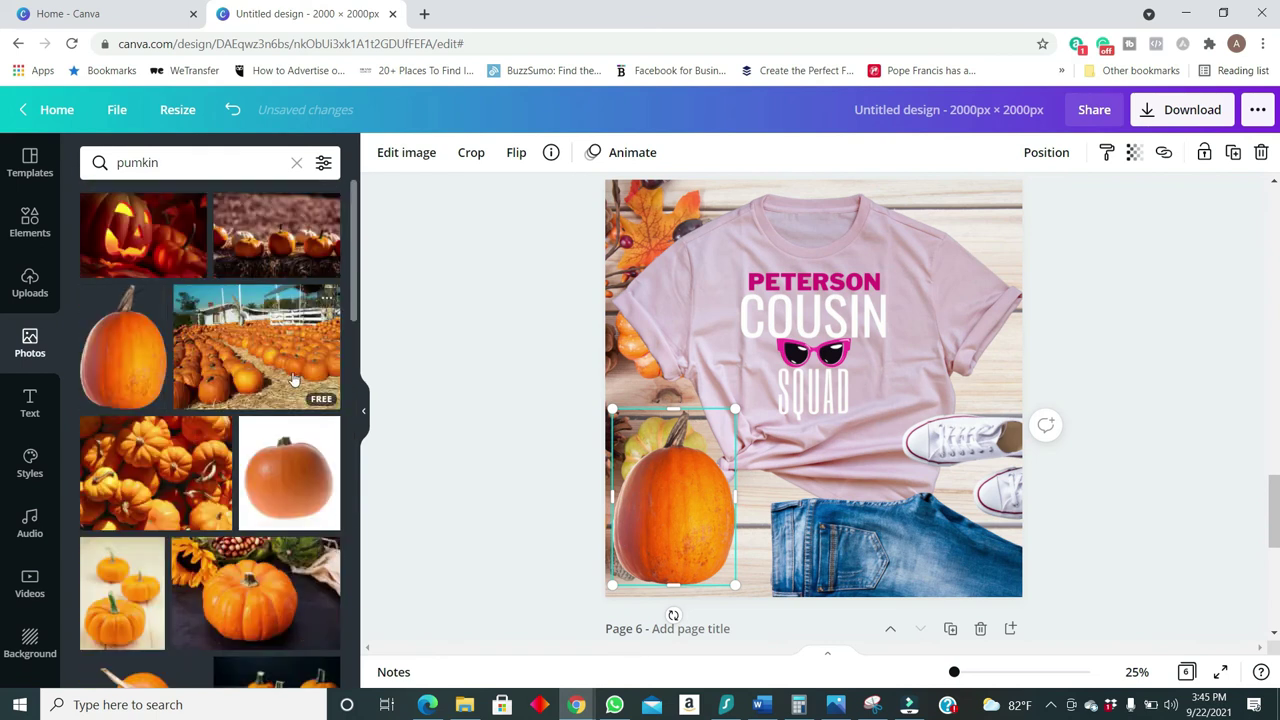
left_click(1166, 397)
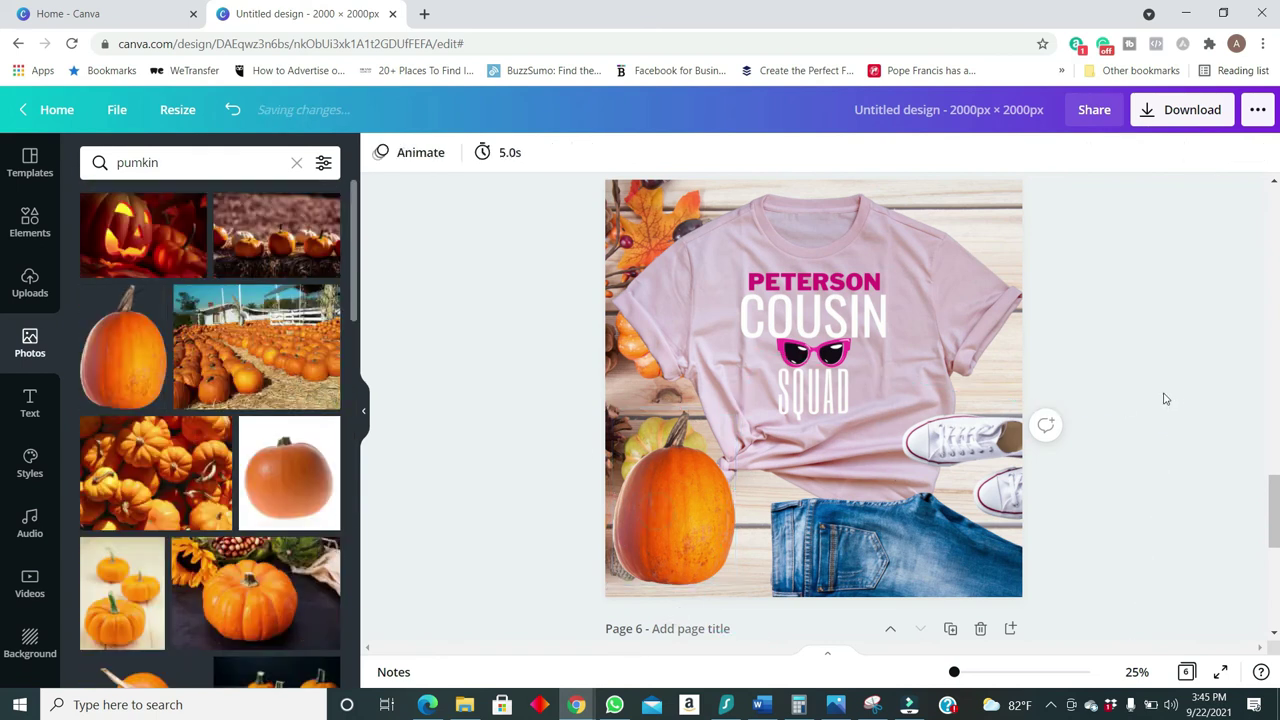
Slightly enlarge page 6's Peterson Cousin Squad graphic and recentre it on the shirt front.
scroll(1129, 407, "down", 5)
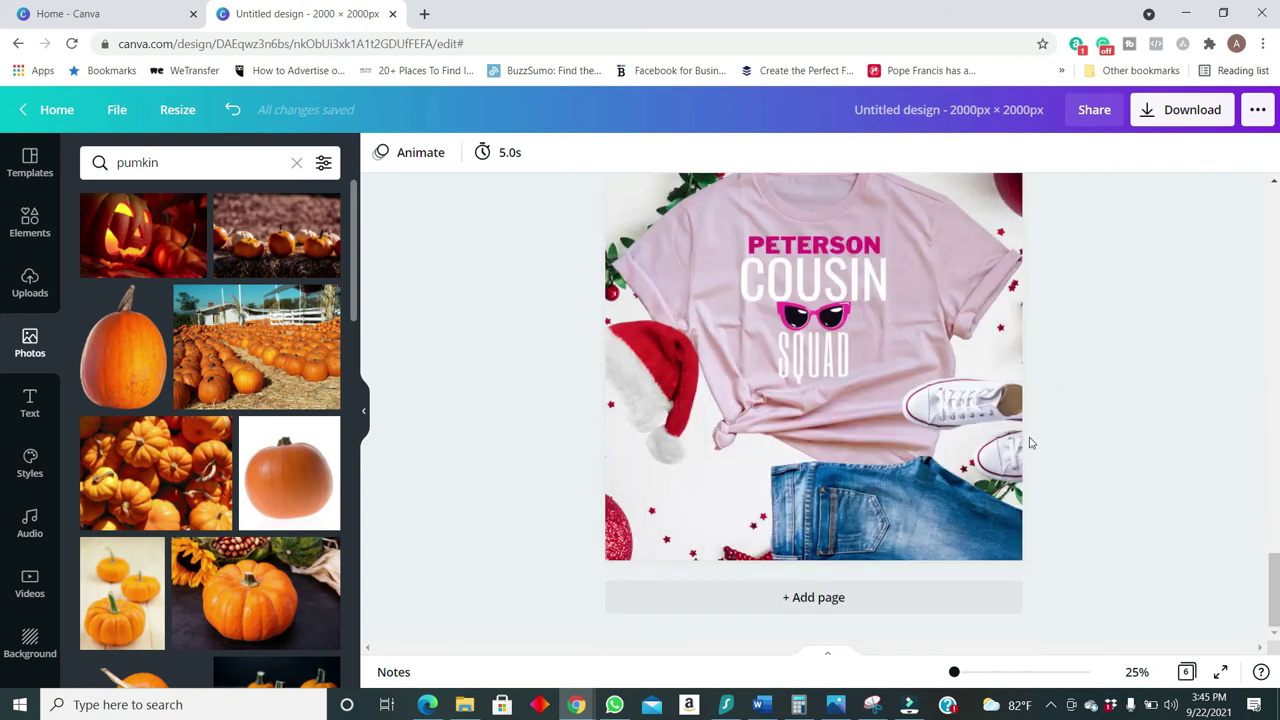
left_click(868, 331)
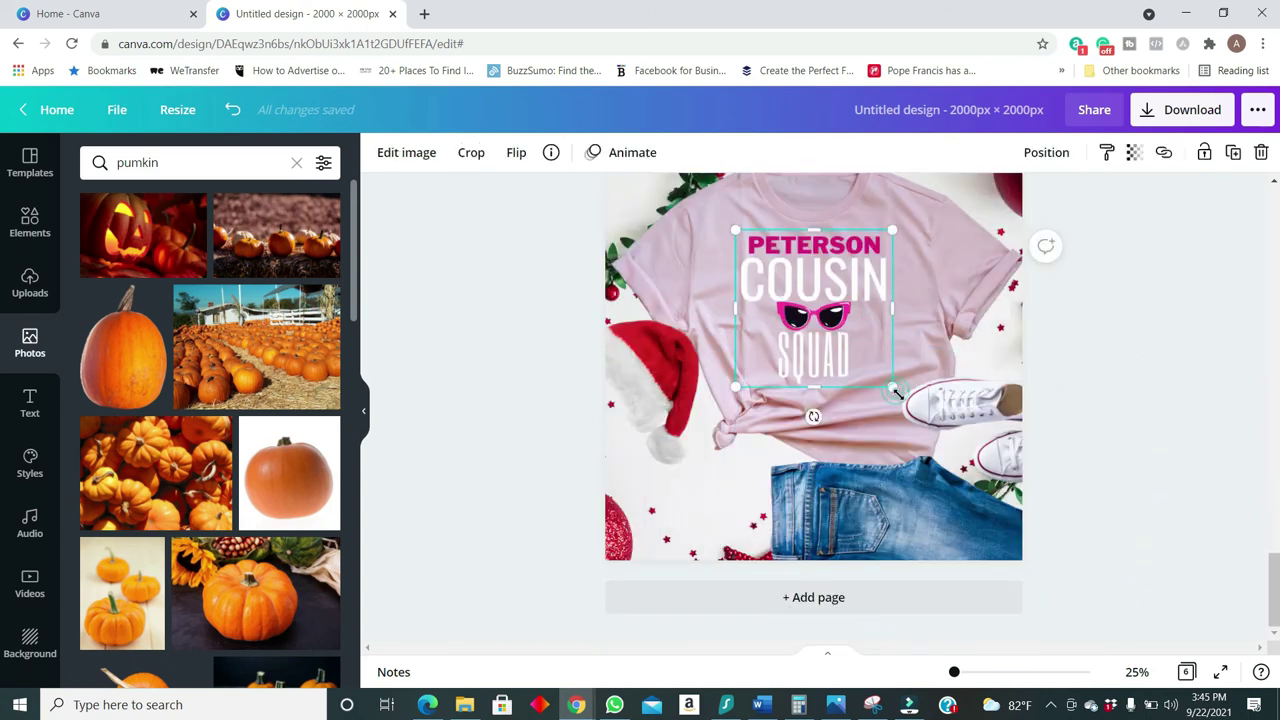
left_click_drag(896, 393, 901, 397)
left_click_drag(828, 293, 825, 297)
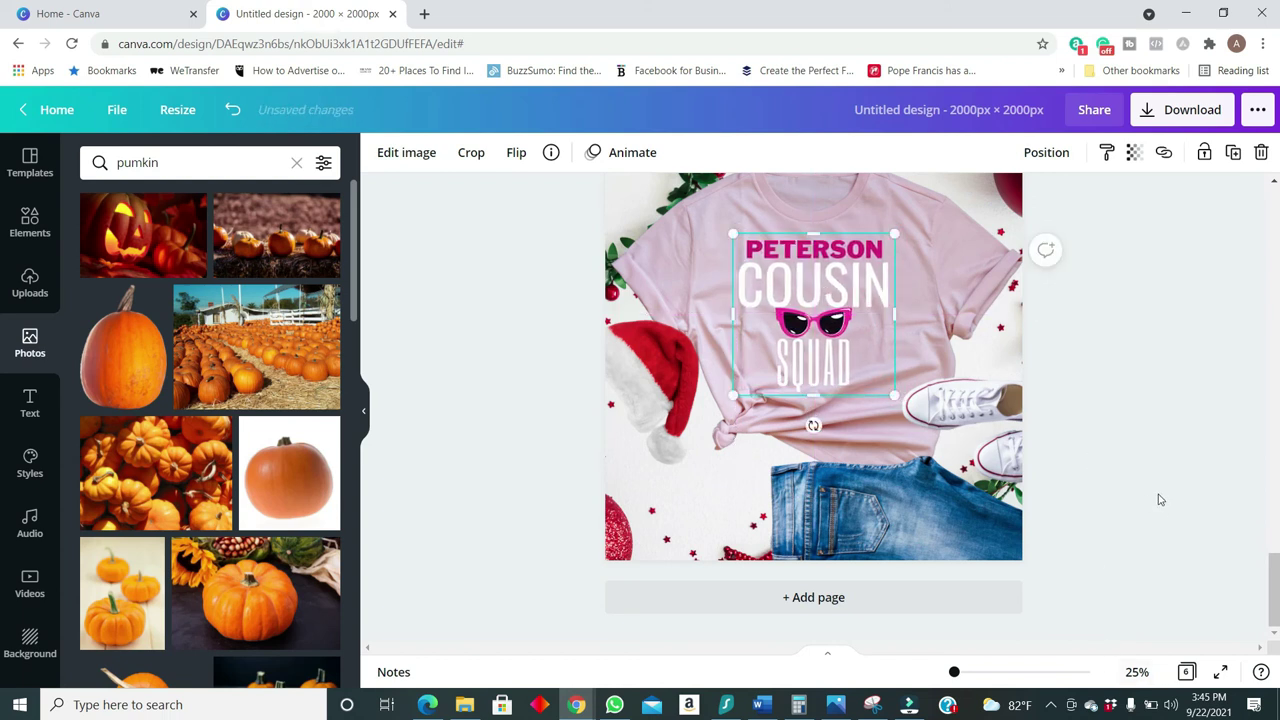
scroll(1160, 500, "up", 2)
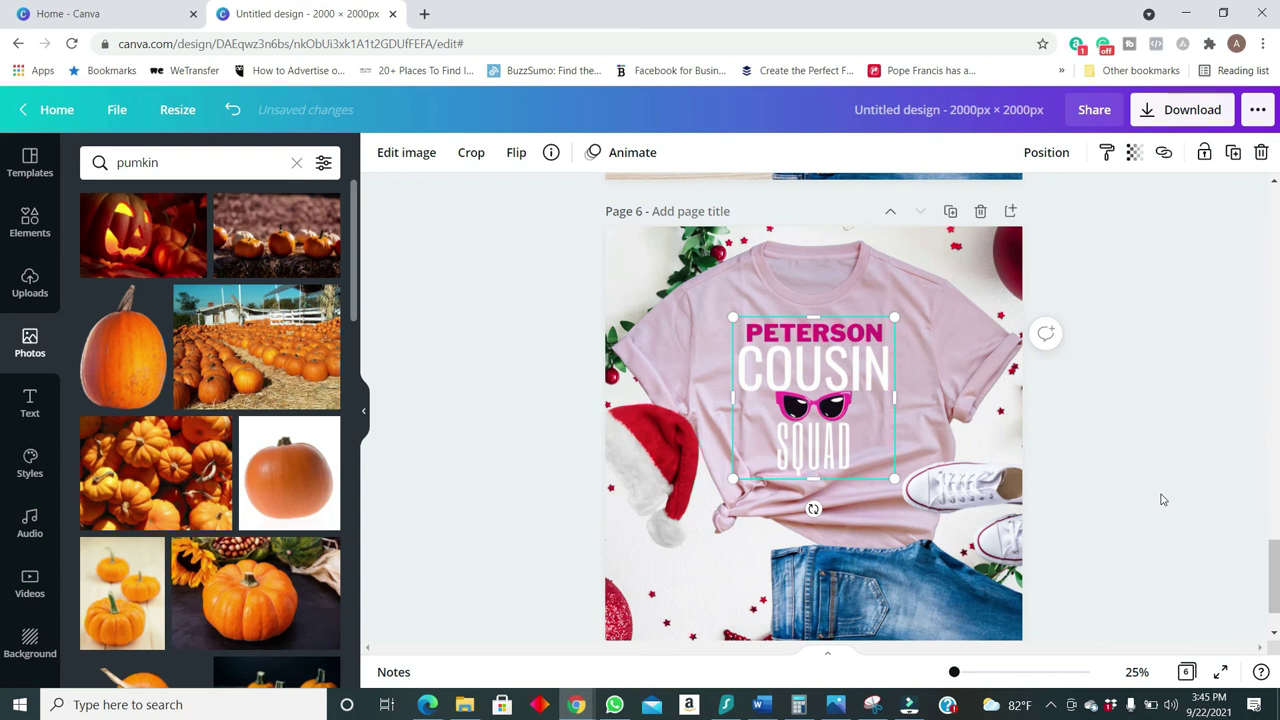
scroll(1160, 487, "down", 2)
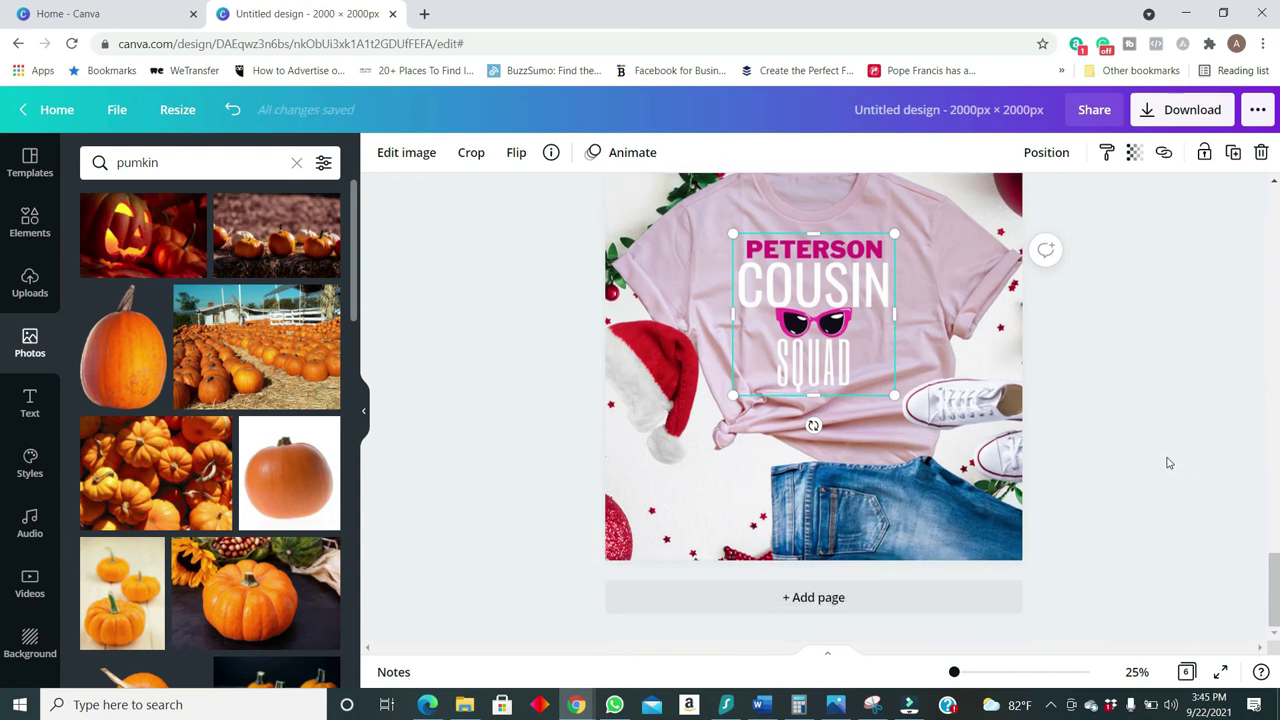
Scroll up past pages 5 to 2 until Page 1's Big Cousin onesie is visible.
scroll(786, 425, "up", 15)
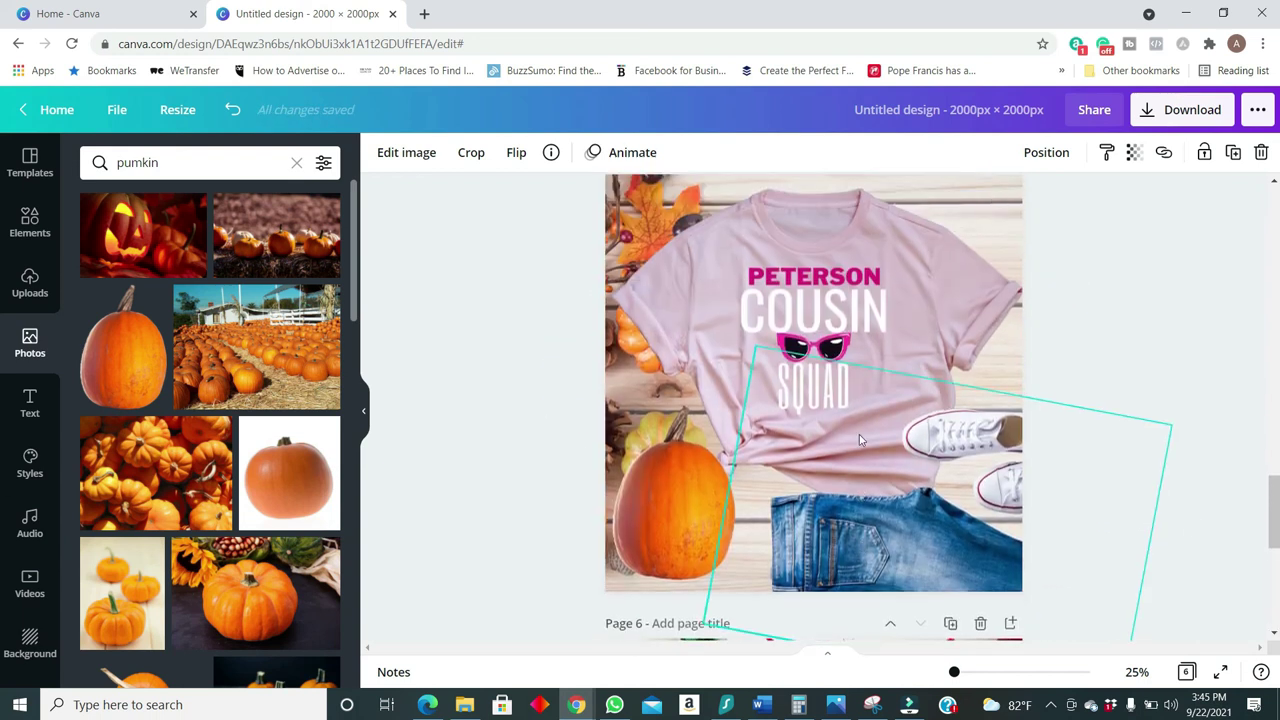
scroll(857, 412, "up", 20)
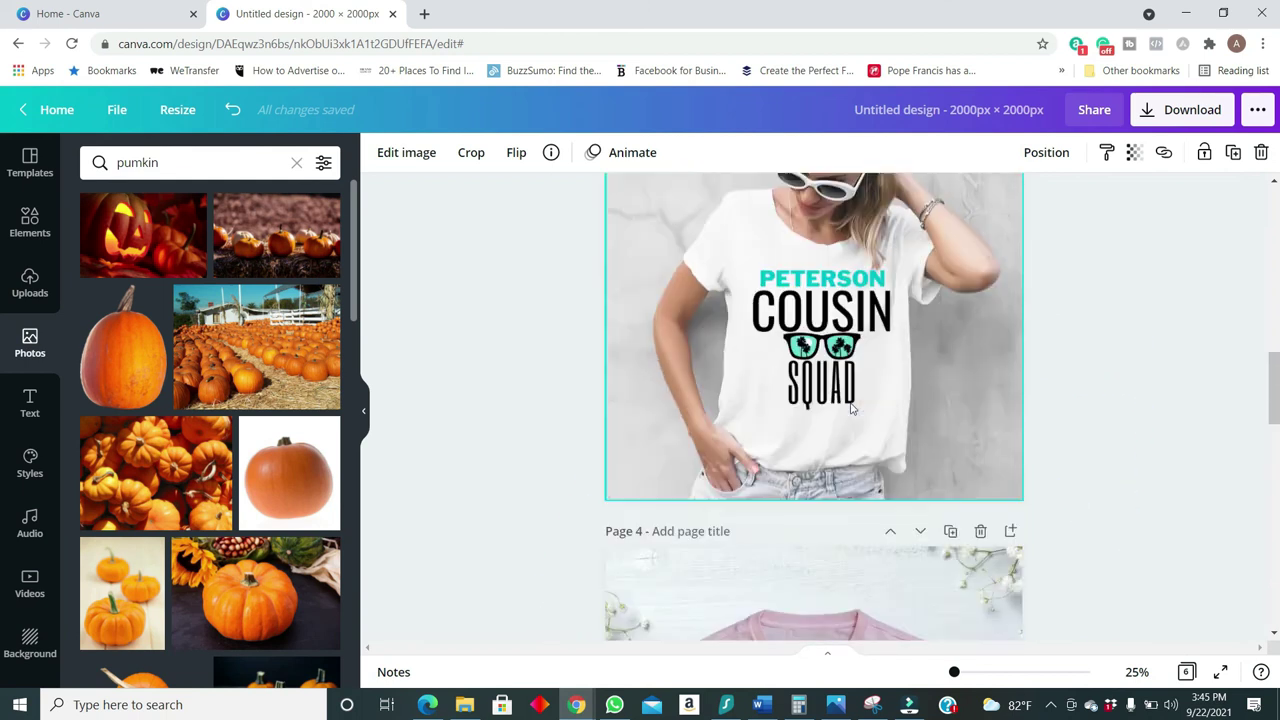
scroll(867, 417, "up", 10)
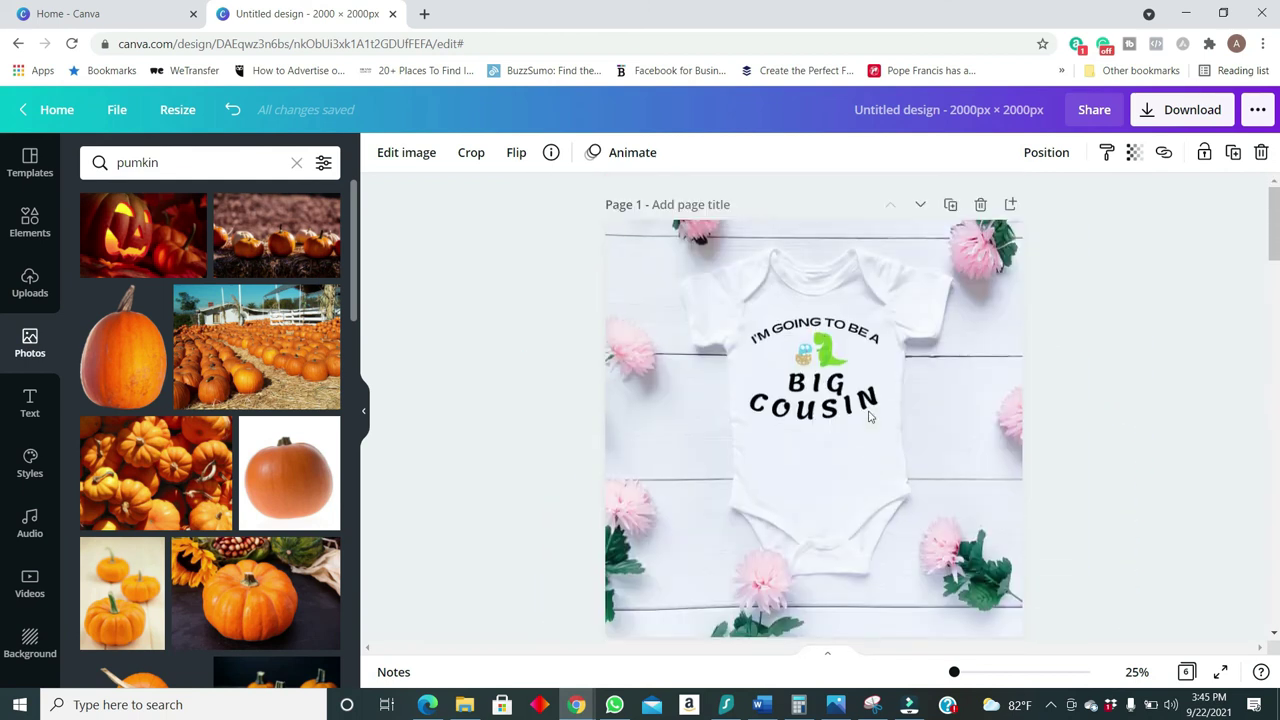